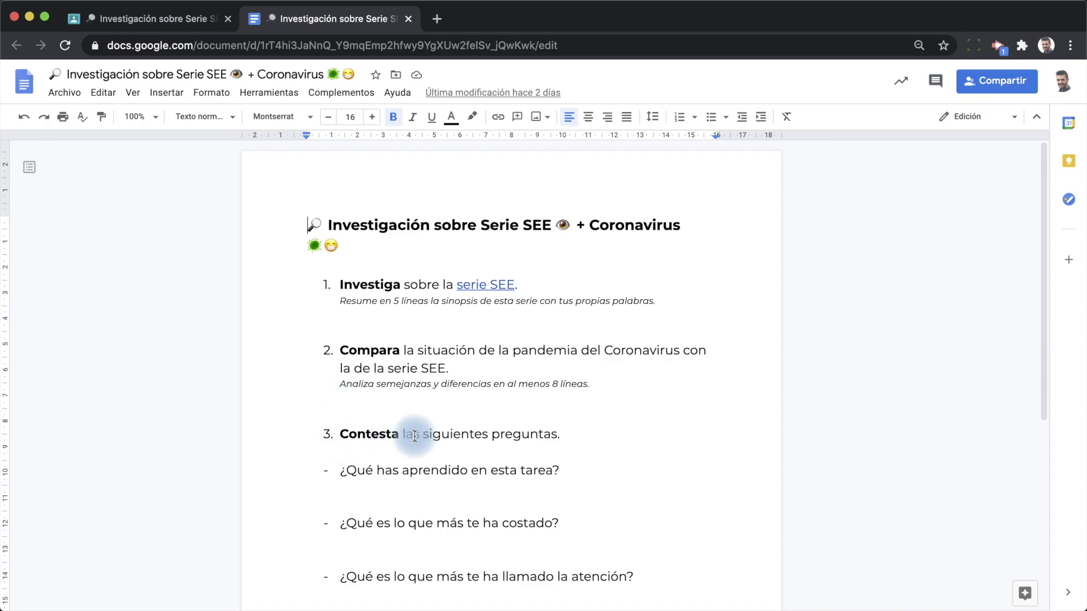
# Close the attached research document and open its Classroom assignment for editing
pyautogui.scroll(-2, 424, 470)
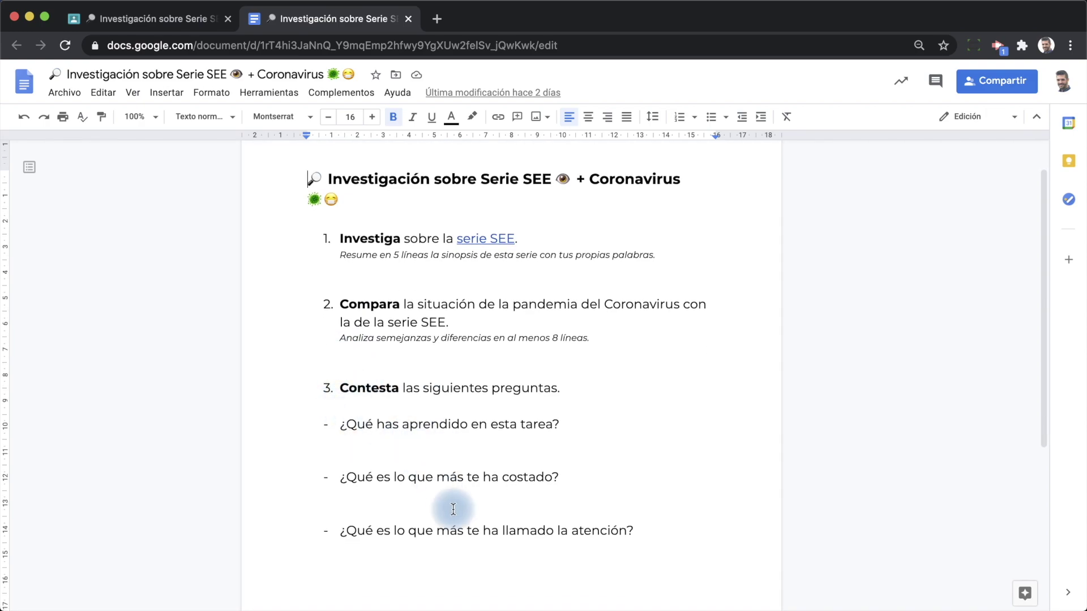
pyautogui.click(408, 19)
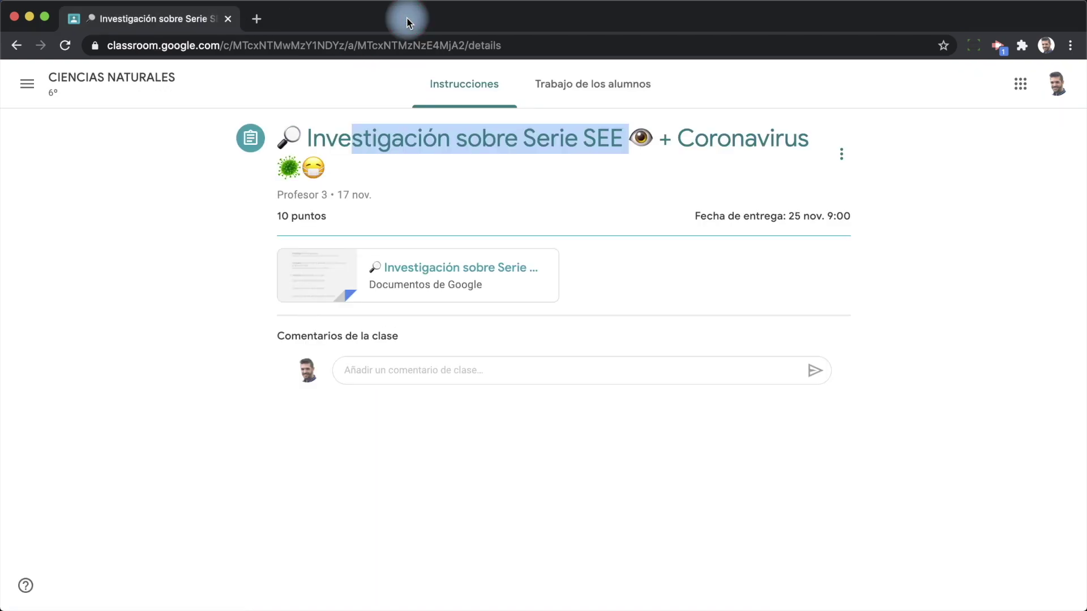
pyautogui.click(841, 155)
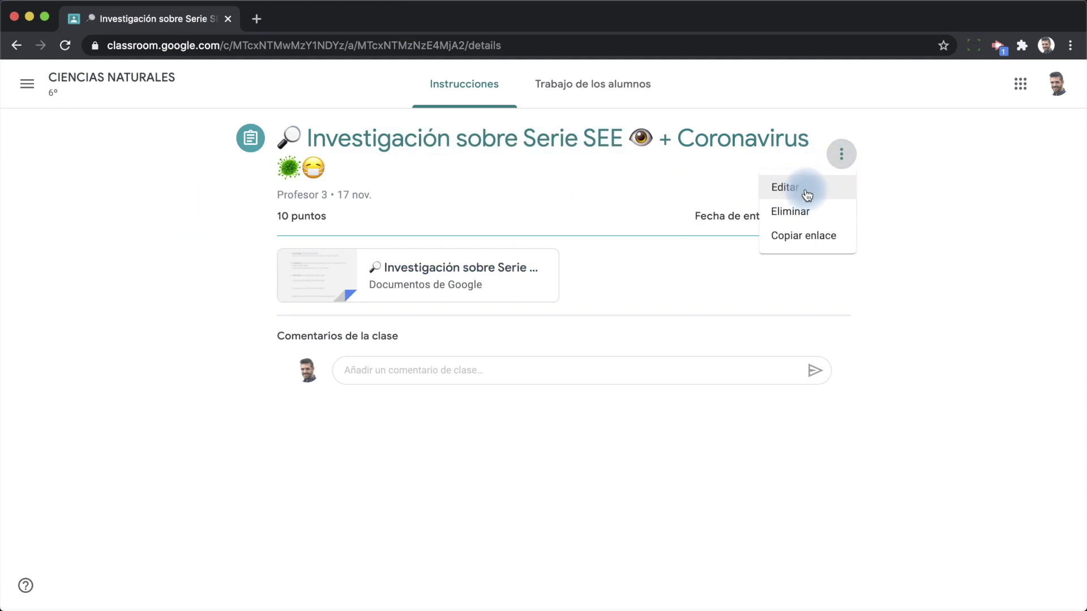
pyautogui.click(806, 194)
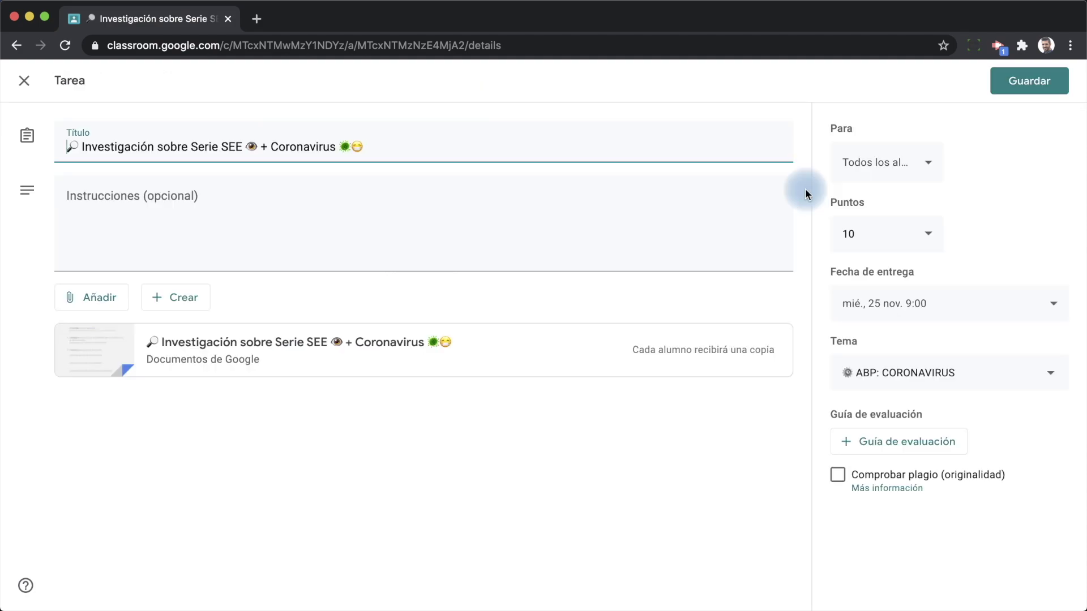
# Start creating a new evaluation rubric for the assignment
pyautogui.click(907, 442)
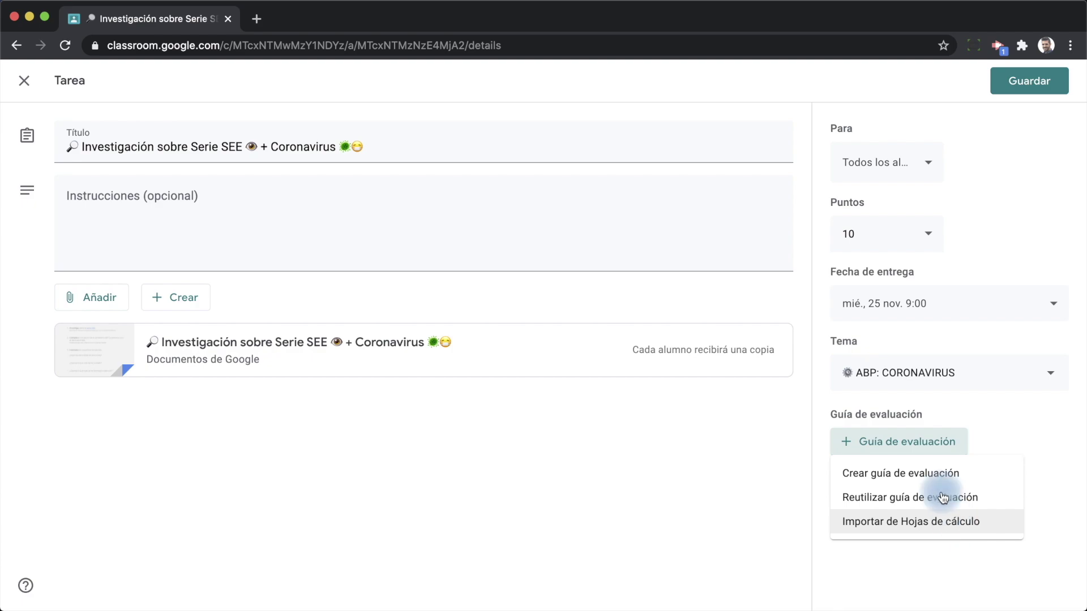
pyautogui.click(909, 473)
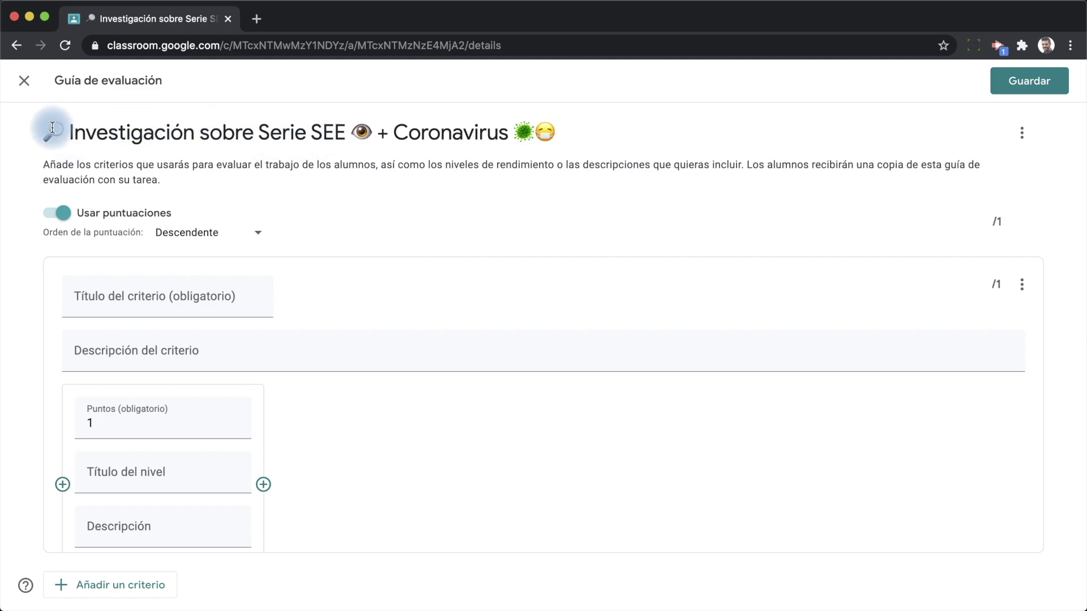
pyautogui.moveTo(52, 128); pyautogui.dragTo(485, 128)
pyautogui.click(96, 170)
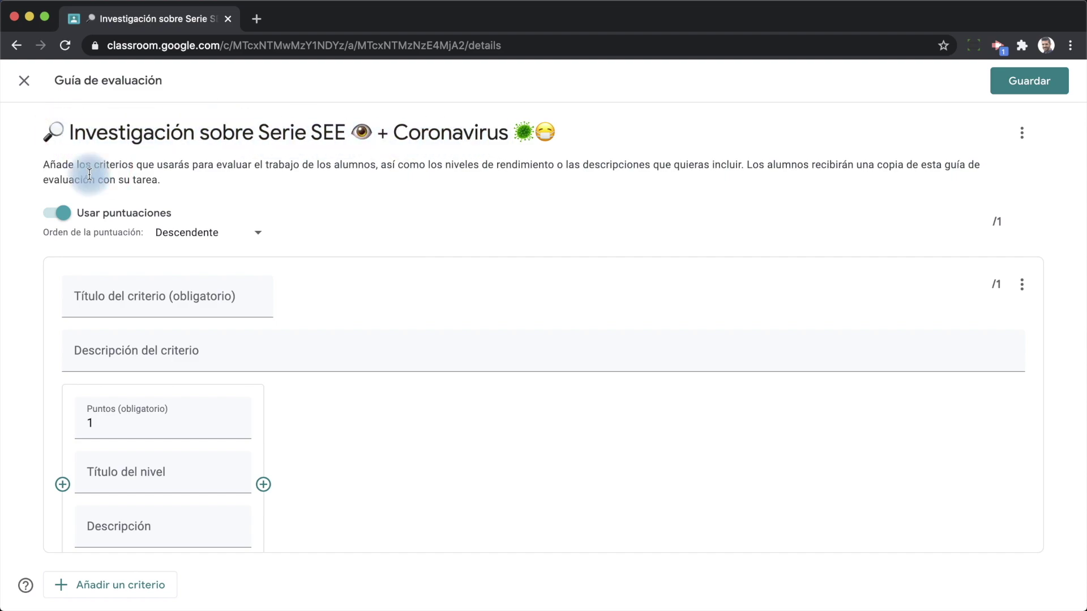
pyautogui.click(50, 214)
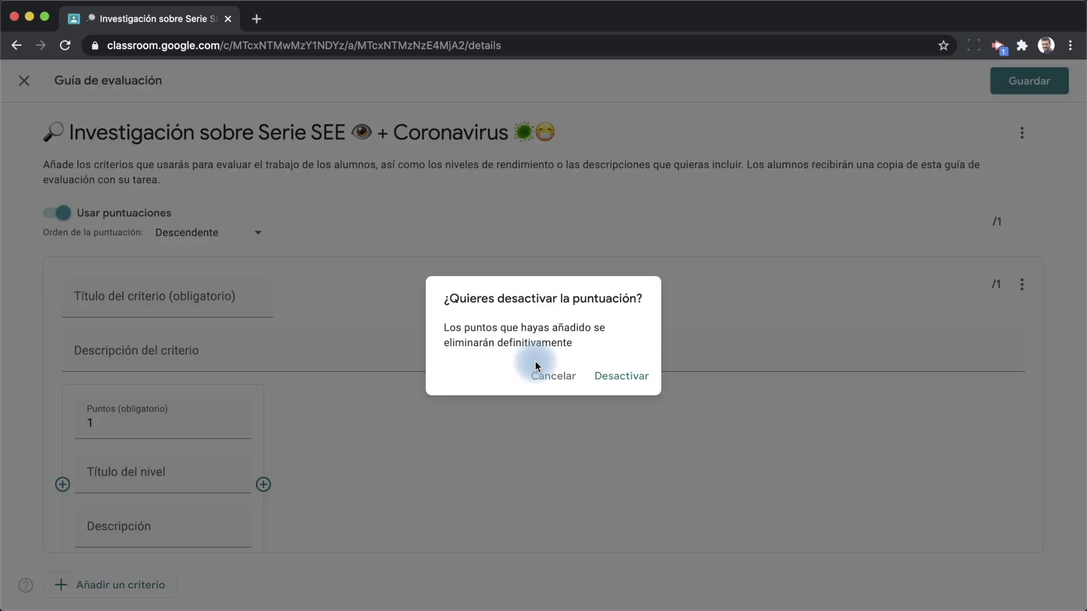
pyautogui.click(622, 376)
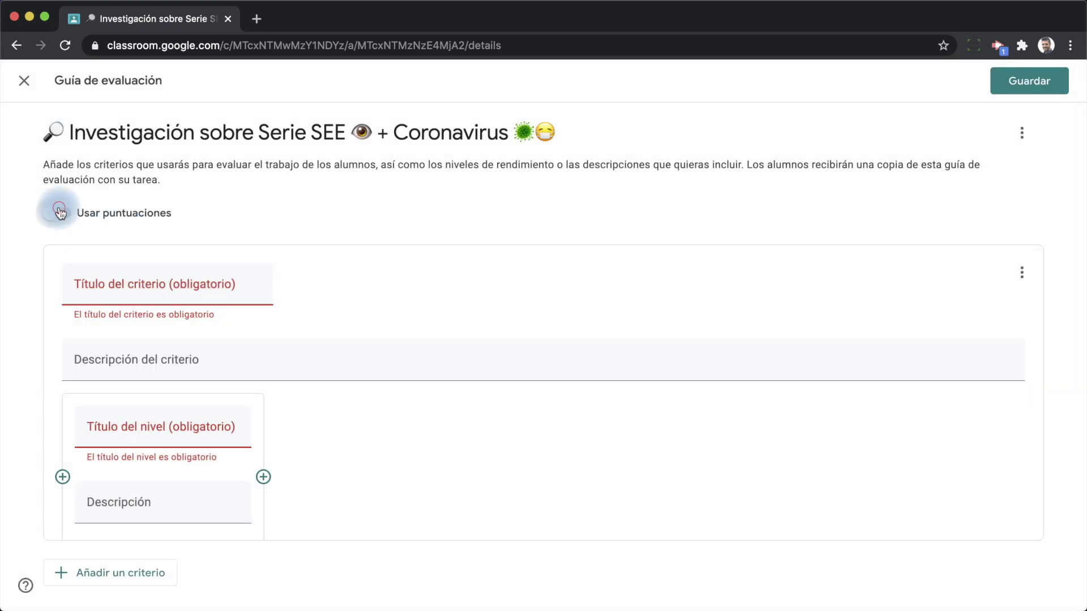
pyautogui.click(59, 214)
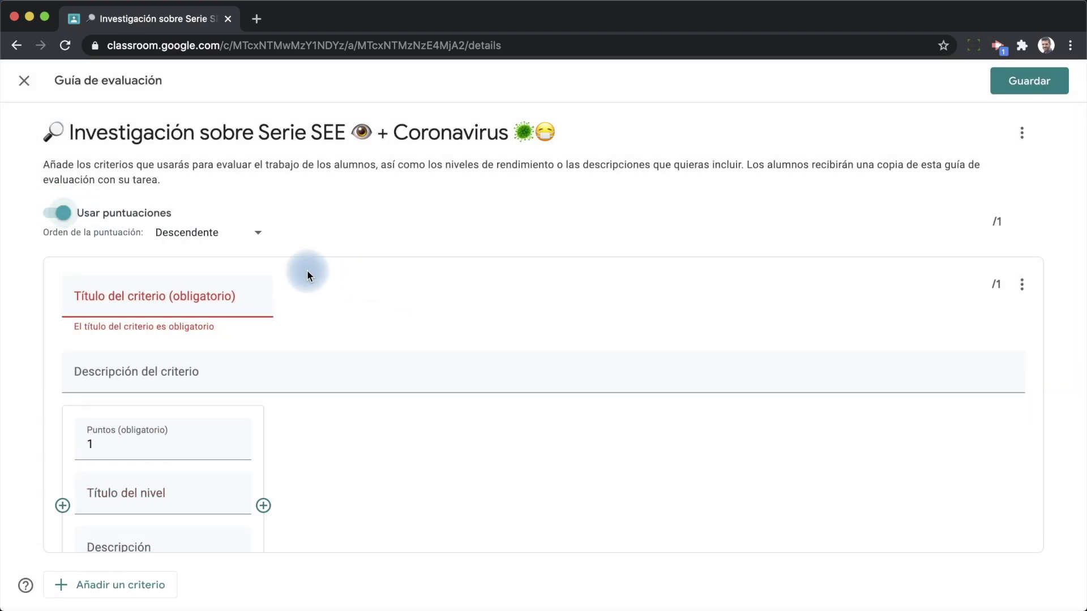
pyautogui.click(178, 236)
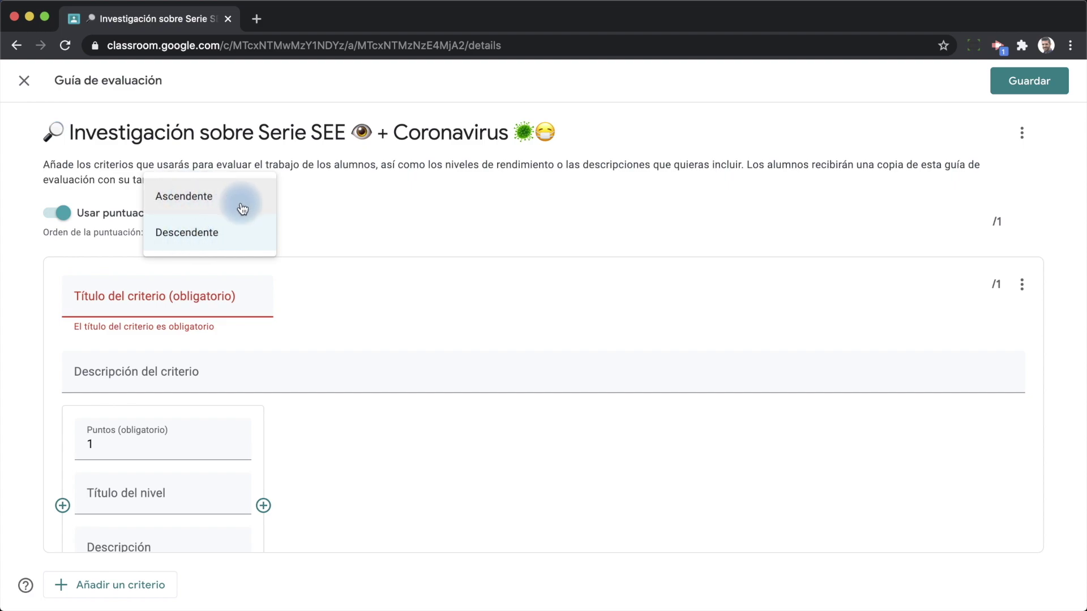
pyautogui.click(382, 218)
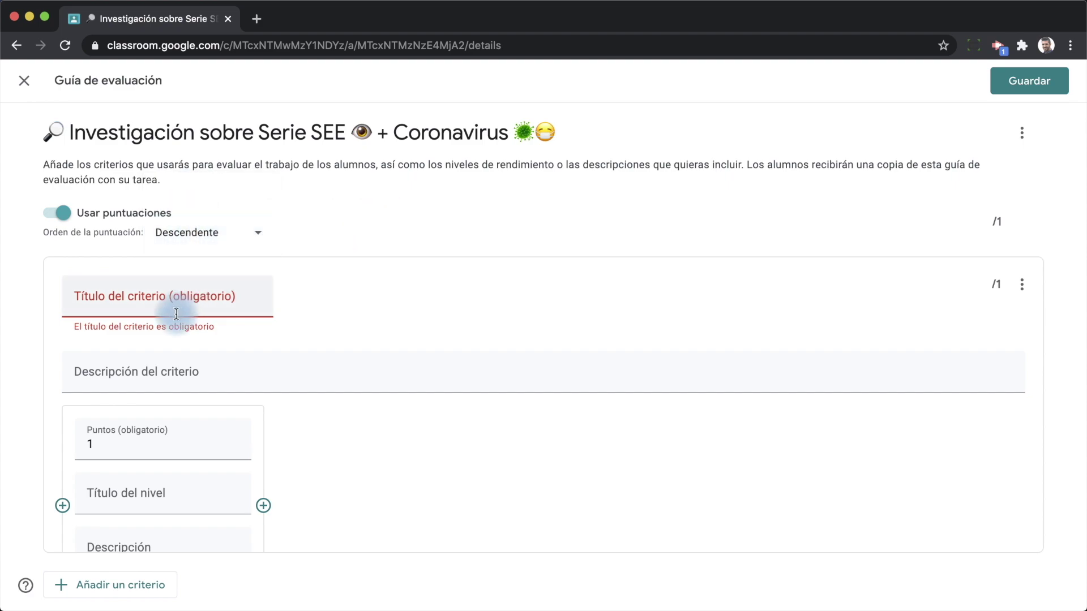
# Title the first rubric criterion "Búsqueda y selección de información"
pyautogui.scroll(-2, 149, 302)
pyautogui.scroll(1, 149, 303)
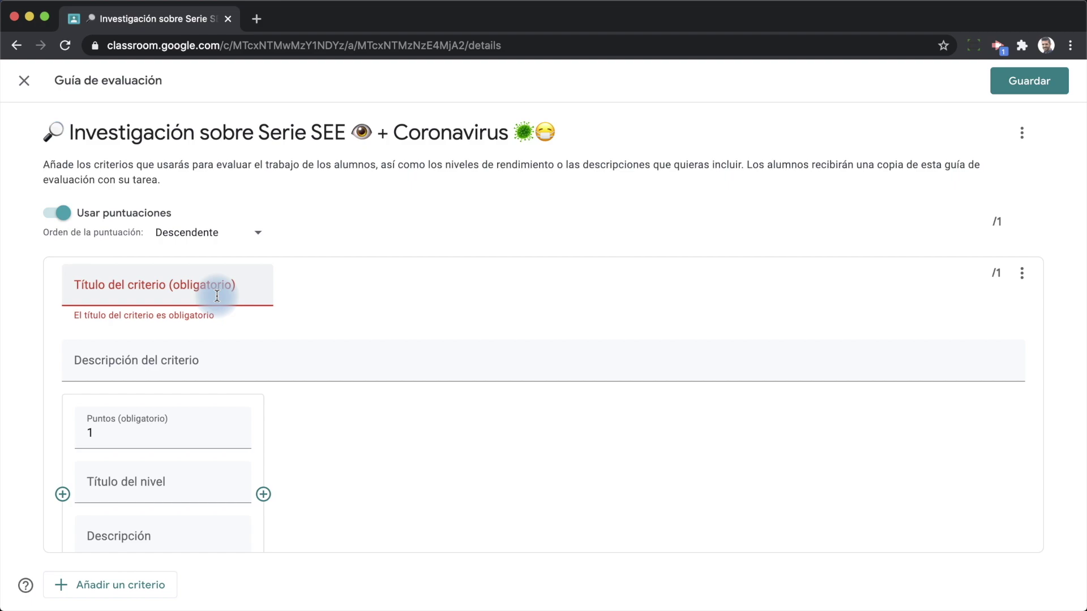
pyautogui.click(131, 290)
pyautogui.write('Bús')
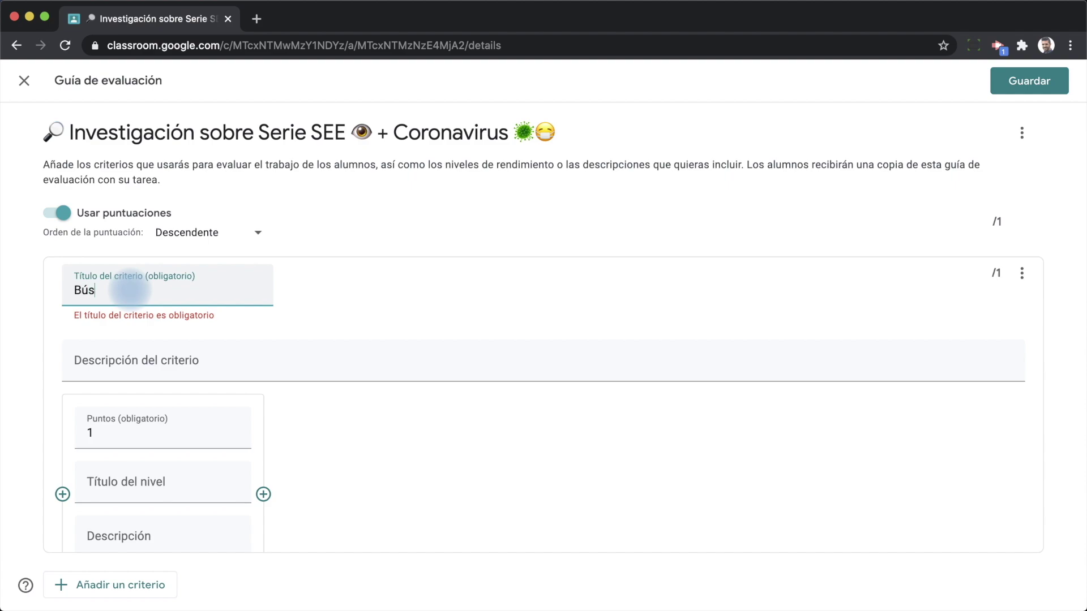
pyautogui.write('queda')
pyautogui.write(' y selección de info')
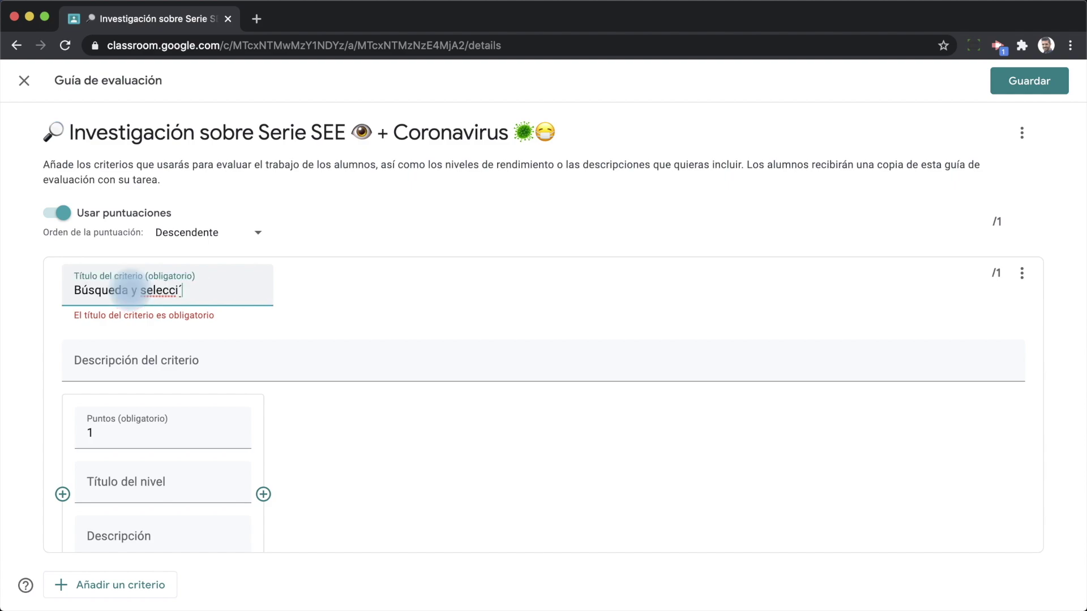
pyautogui.write('rmación')
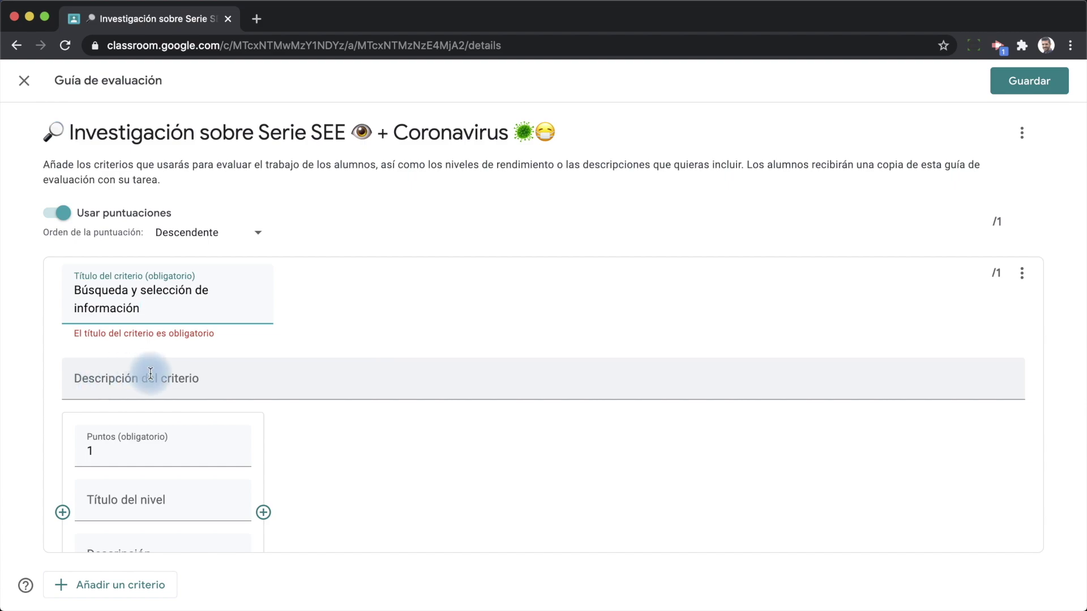
# Define the first level as 4 points, EXCELENTE, described "Consulta la fuente sugerida e incluso fuentes propias. Selecciona información suficiente y muy relevante."
pyautogui.scroll(-2, 150, 374)
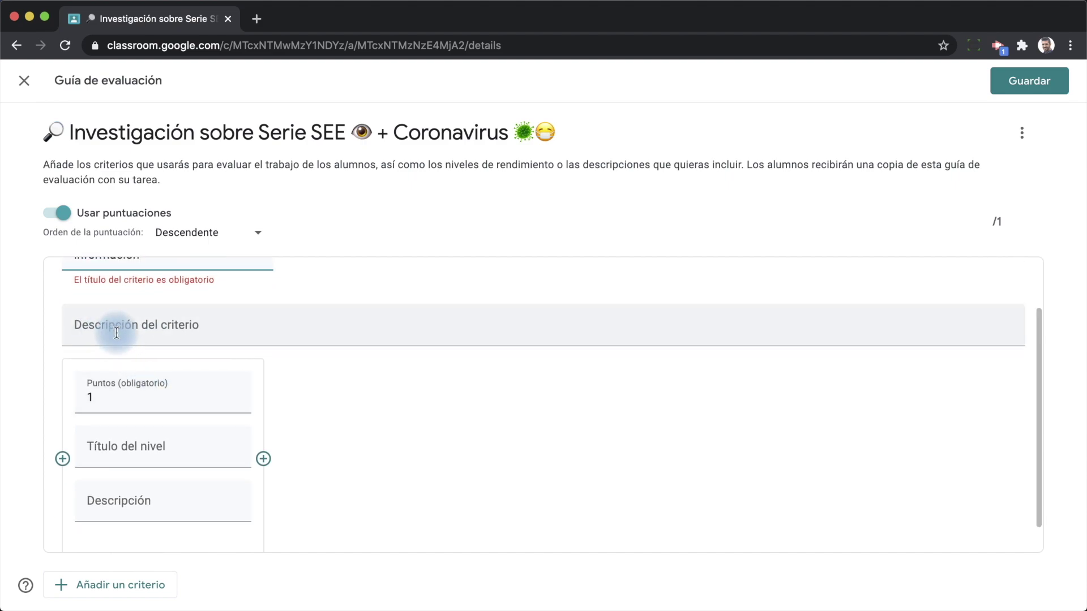
pyautogui.scroll(-1, 214, 322)
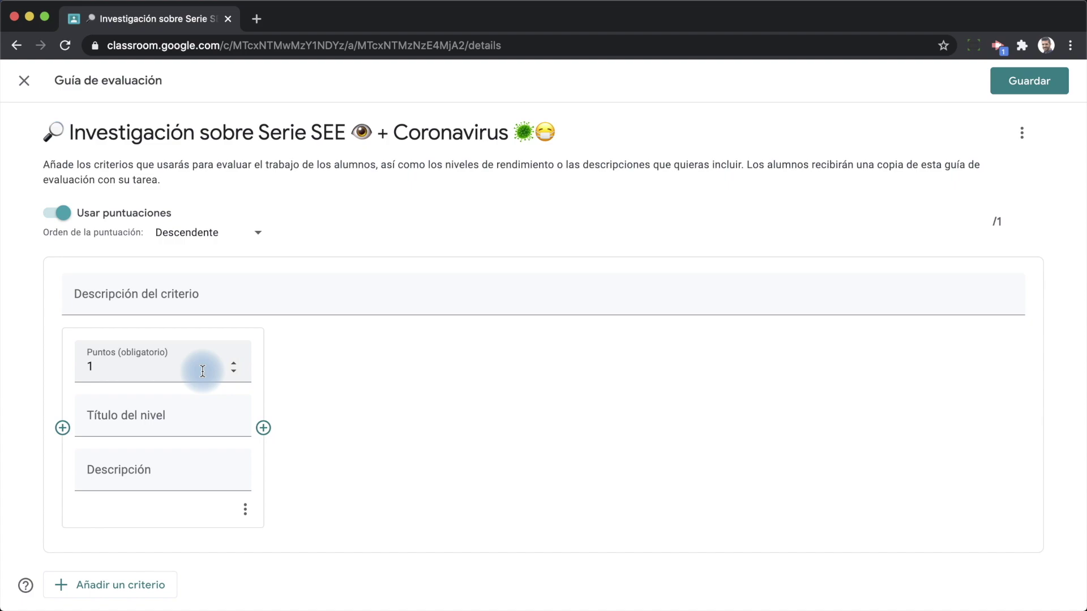
pyautogui.scroll(2, 202, 371)
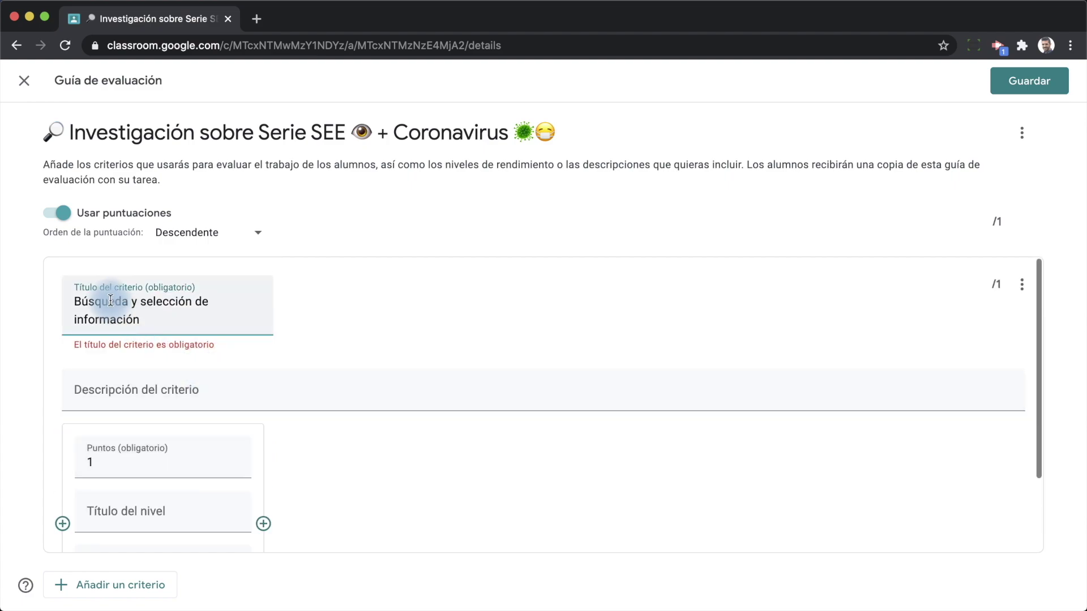
pyautogui.scroll(-2, 239, 407)
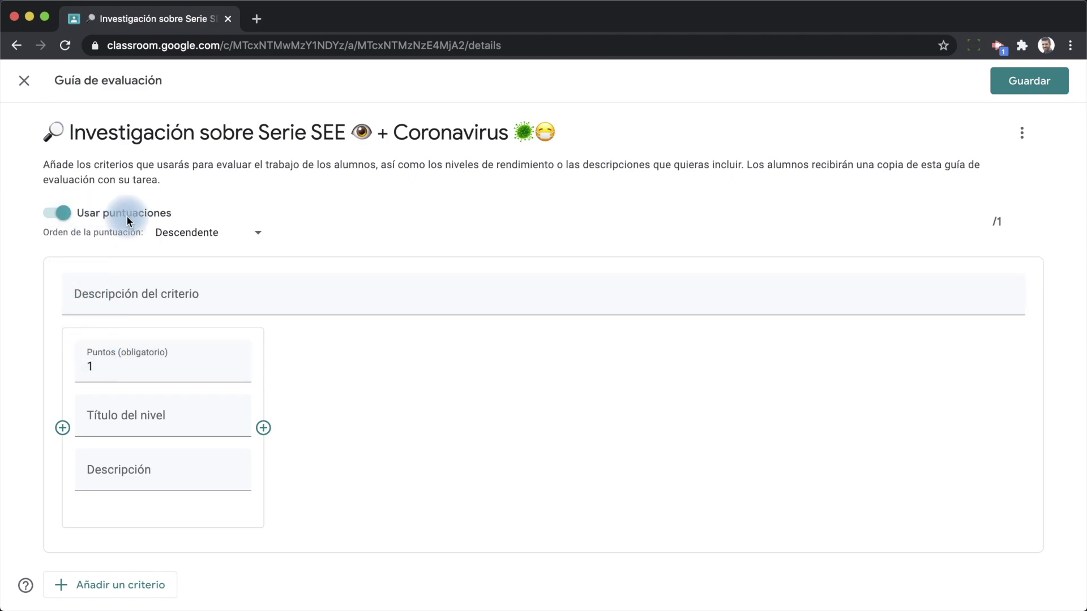
pyautogui.click(111, 365)
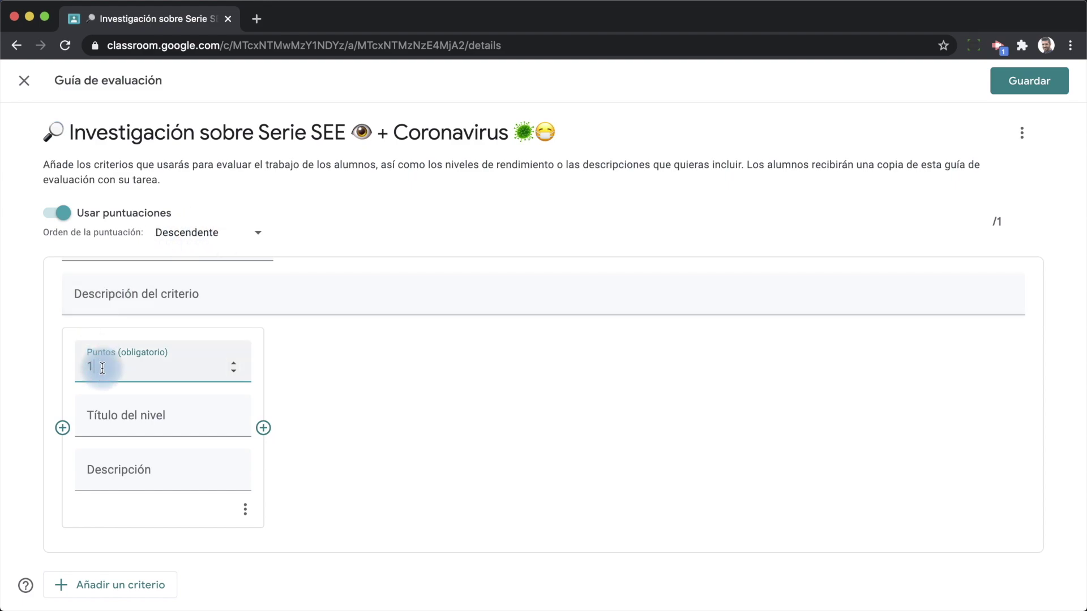
pyautogui.write('4')
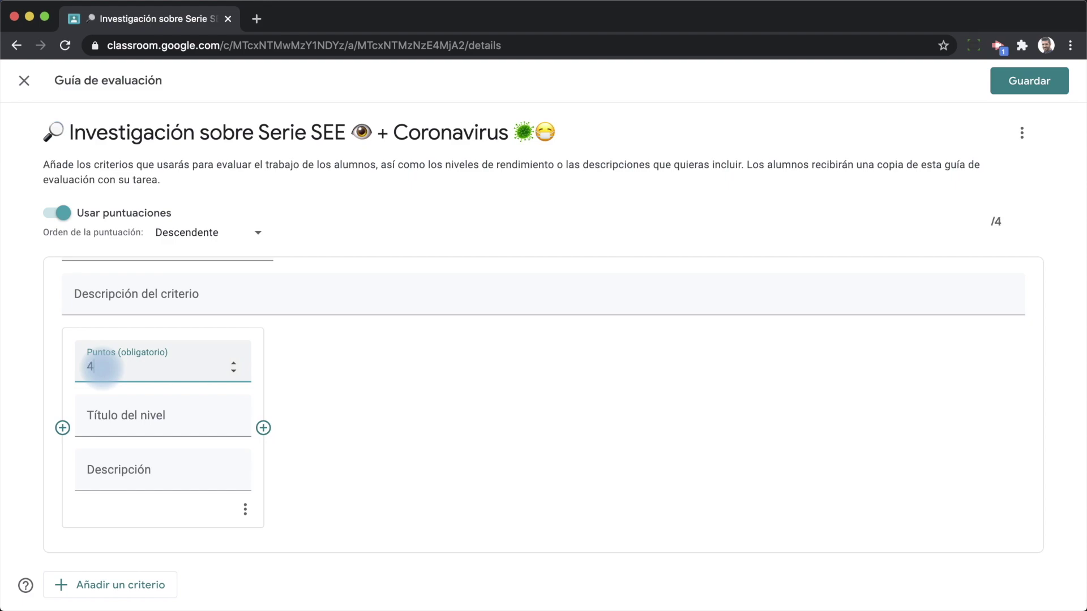
pyautogui.click(108, 419)
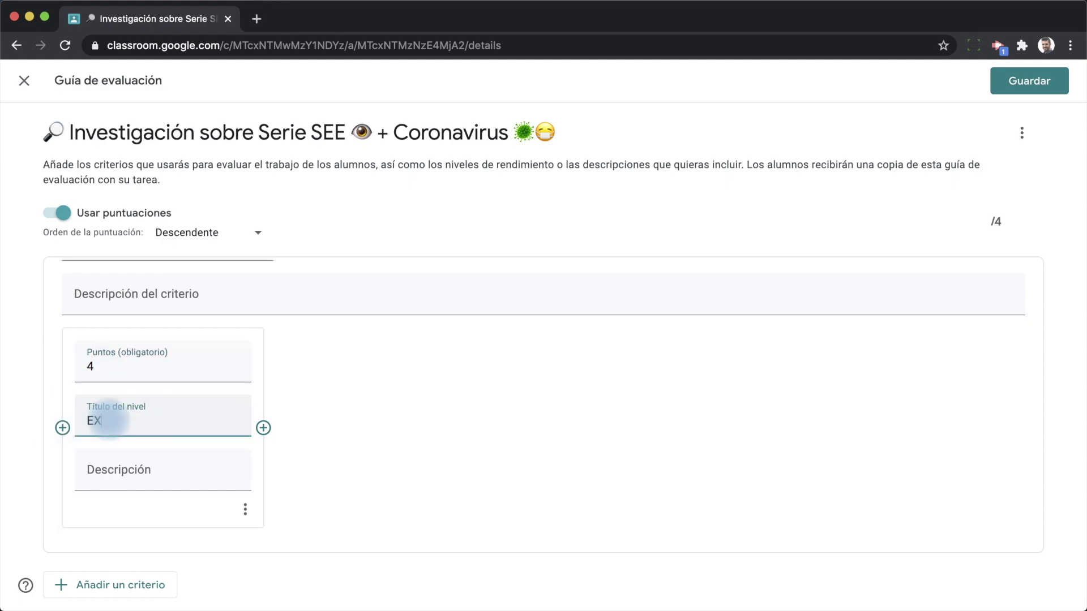
pyautogui.write('EXCELENTE')
pyautogui.click(119, 470)
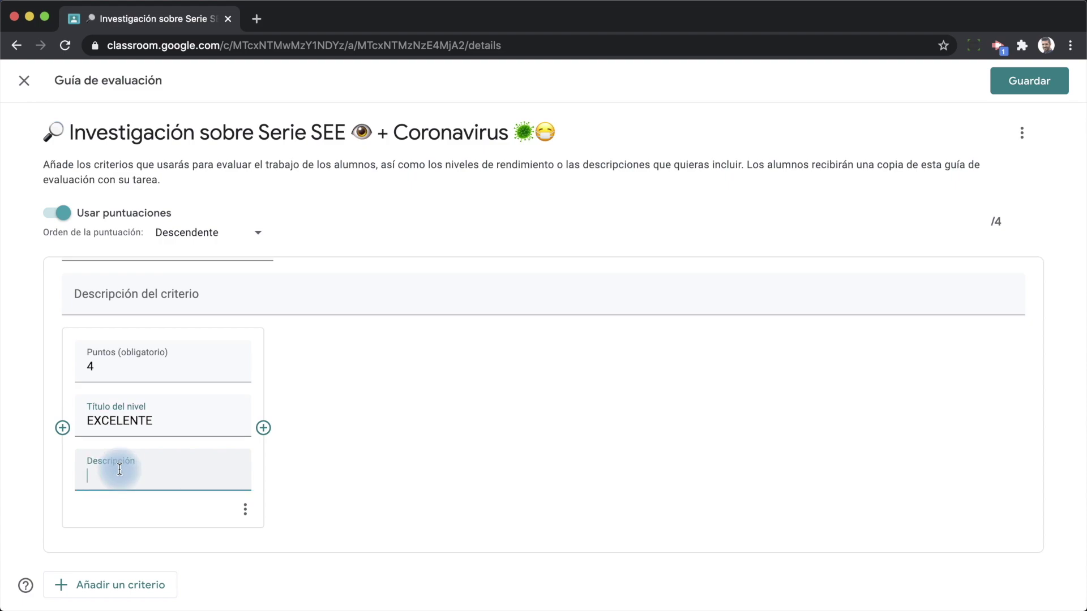
pyautogui.write('Selecciona información suficiente y muy relevante.')
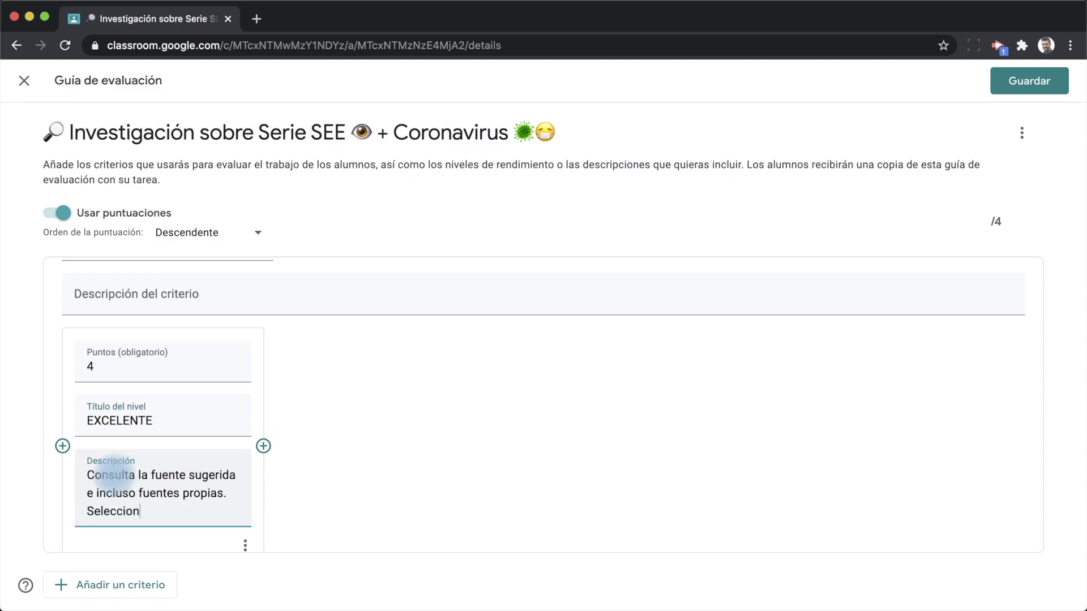
# Add a second level worth 3 points, SATISFACTORIO, described "Consulta la fuente sugerida. Selecciona información suficiente y relevante."
pyautogui.click(264, 456)
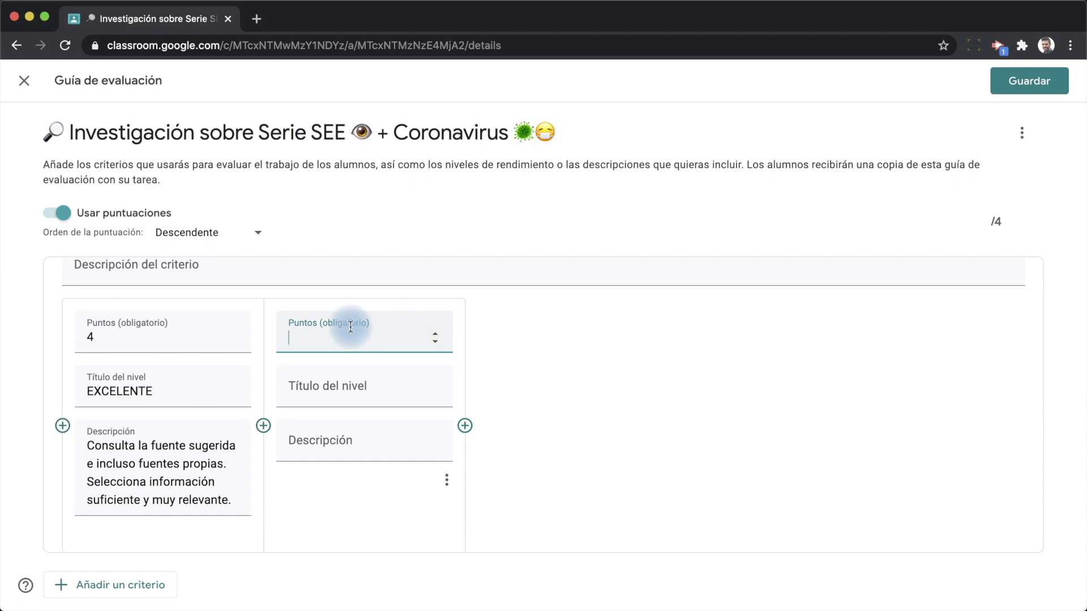
pyautogui.write('3')
pyautogui.click(339, 385)
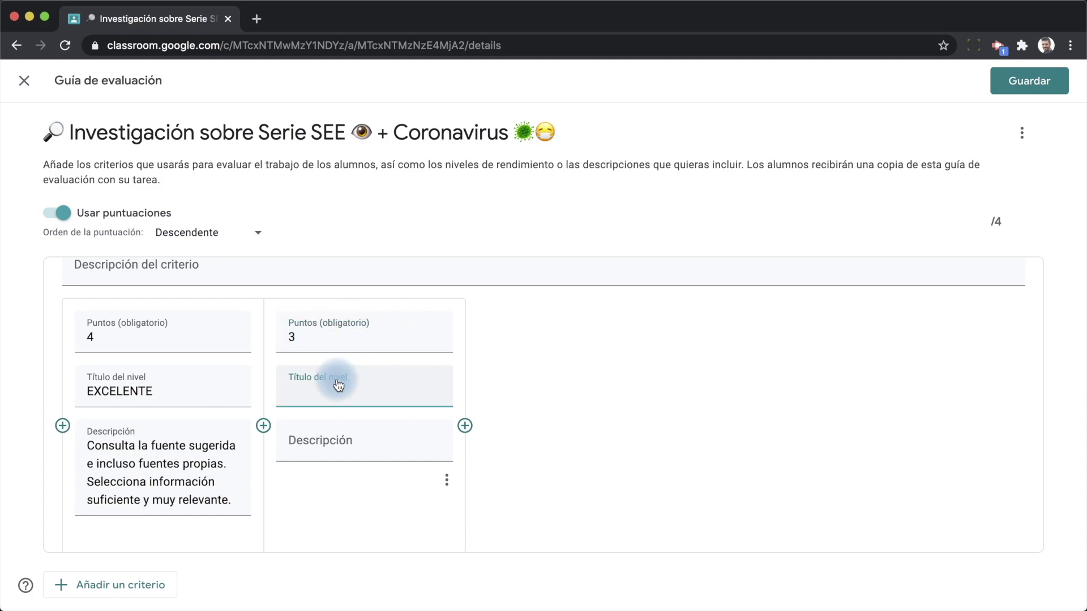
pyautogui.write('SATISFACTORIO')
pyautogui.click(342, 441)
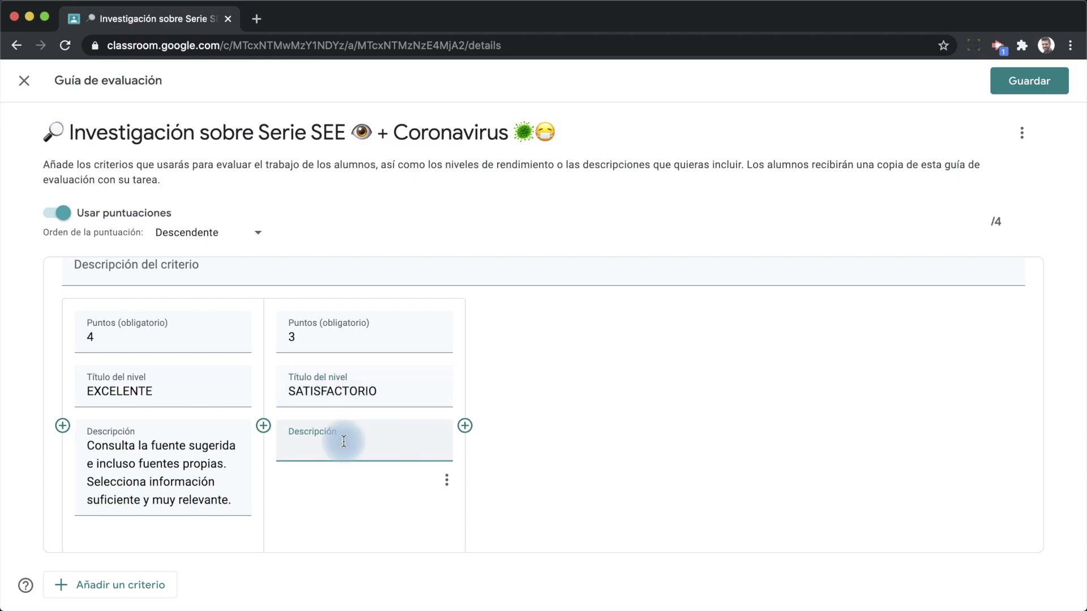
pyautogui.write('Consulta la fuente sugerida. Selecciona información suficiente y relevante.')
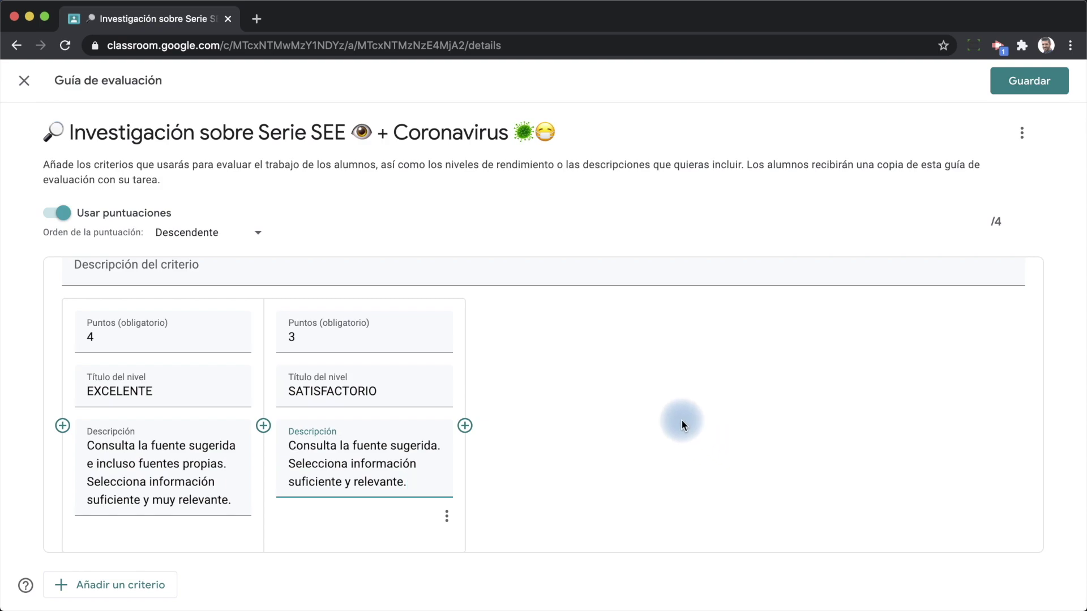
# Add a third level worth 2 points, MEJORABLE, described "Consulta la fuente sugerida. La información que selecciona no siempre es relevante."
pyautogui.click(469, 426)
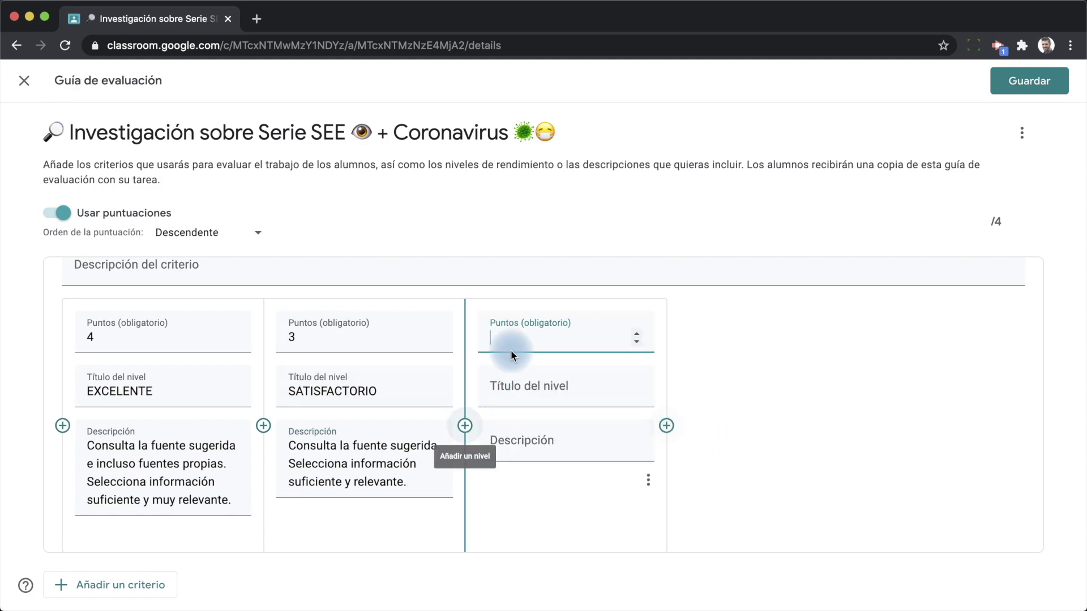
pyautogui.click(525, 391)
pyautogui.write('MEJORABLE')
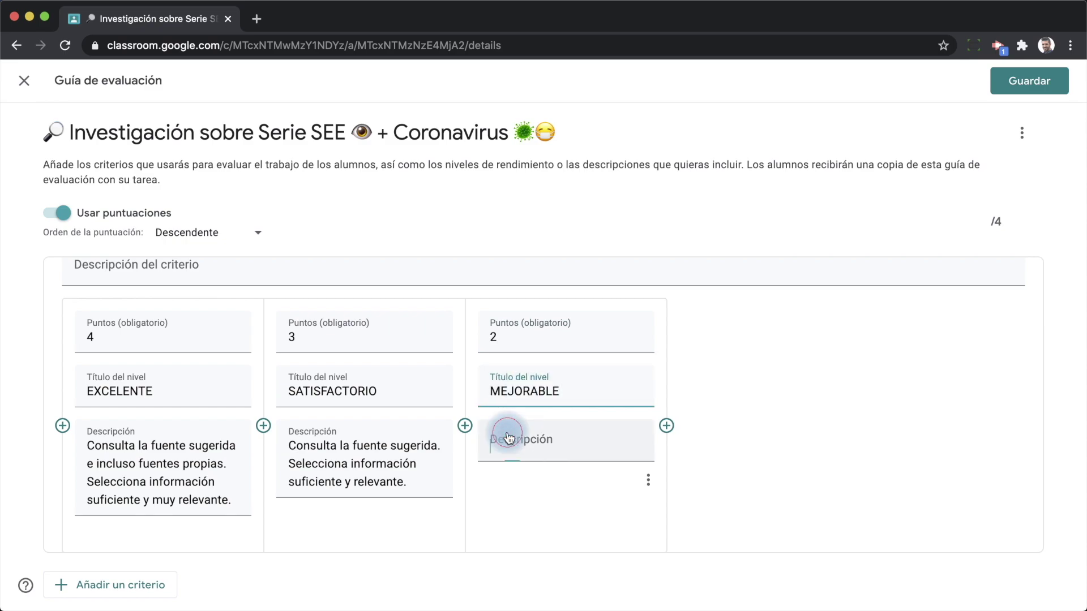
pyautogui.click(501, 436)
pyautogui.write('Consulta la fuente sugerida.')
pyautogui.write('La información que selecciona no siempre es relevante.')
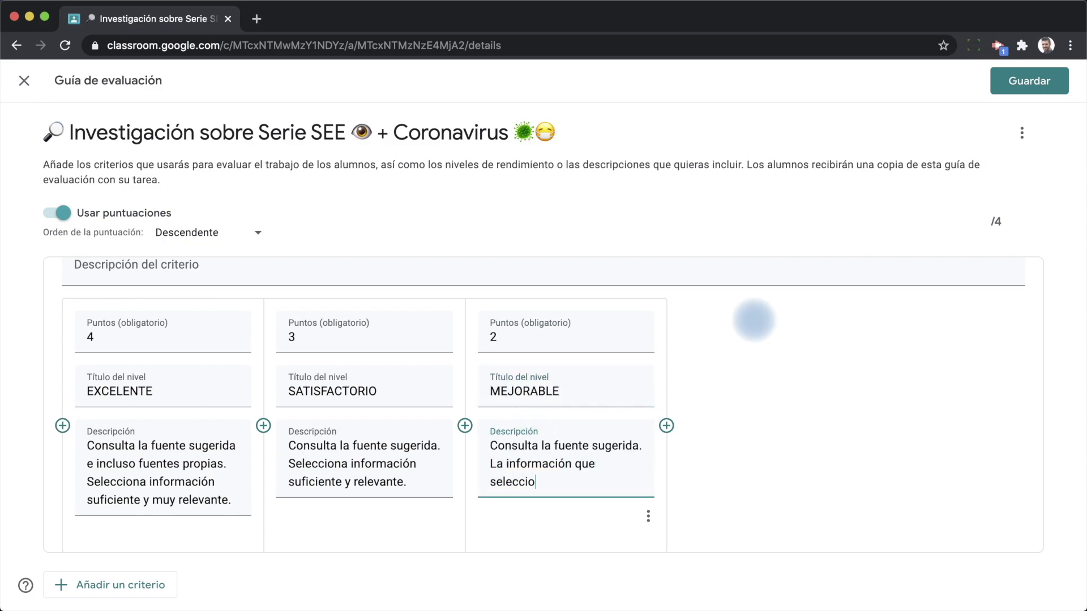
# Add a fourth level worth 1 point, INSUFICIENTE, described "No realiza consulta de la fuente sugerida. La información seleccionada es muy poco relevante."
pyautogui.click(666, 426)
pyautogui.write('1')
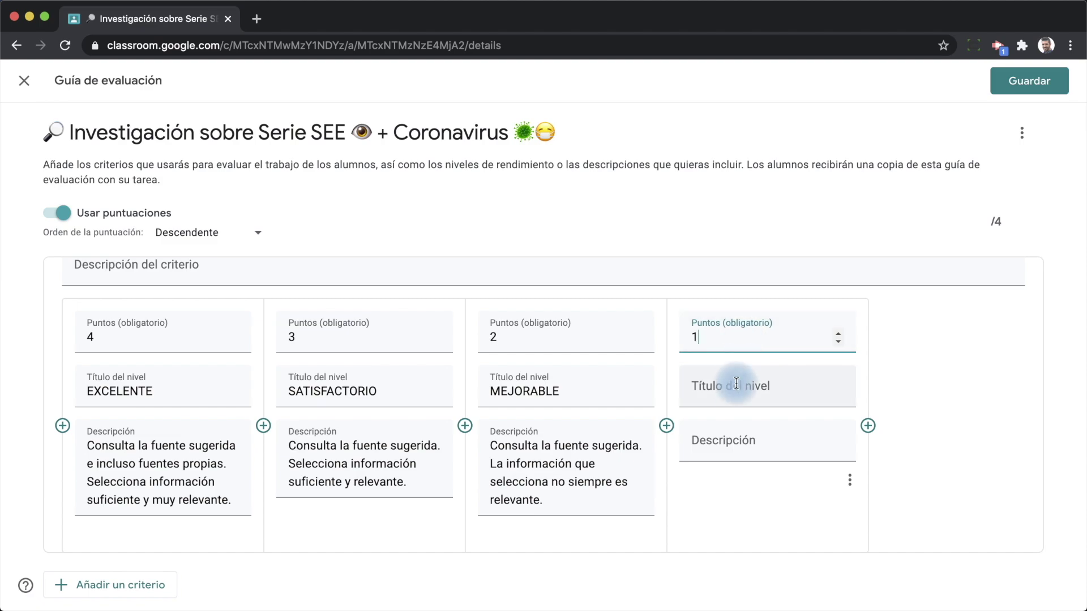
pyautogui.click(732, 392)
pyautogui.write('INSU')
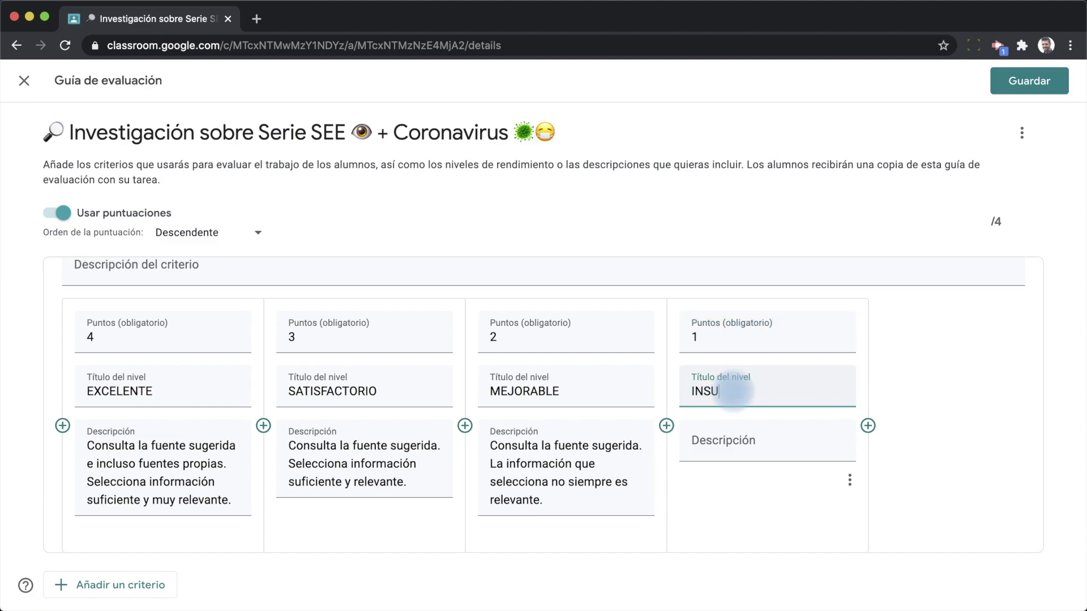
pyautogui.write('FICIE')
pyautogui.press('BackSpace')
pyautogui.write('CIENTE')
pyautogui.click(708, 442)
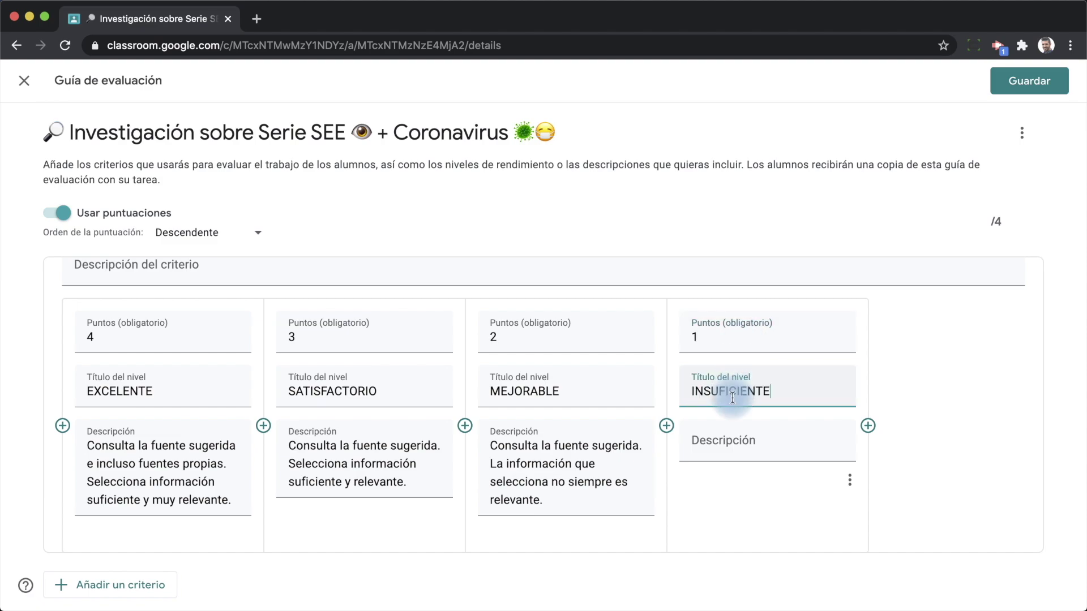
pyautogui.write('No realiza consulta de la fuente sugerida. La información seleccionada es muy poco relevant')
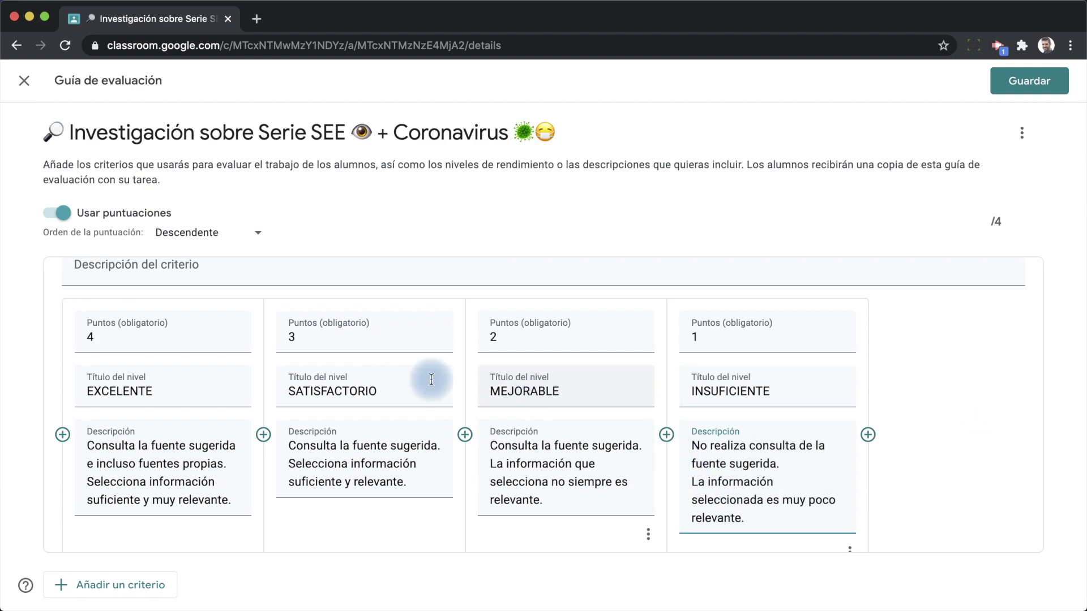
pyautogui.scroll(3, 432, 380)
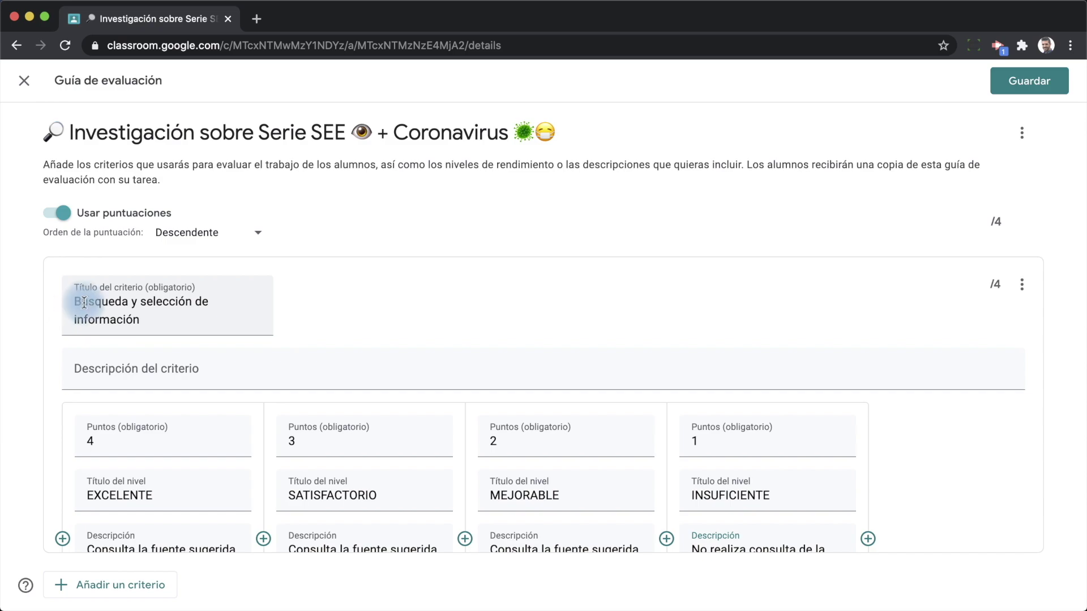
pyautogui.scroll(-3, 233, 423)
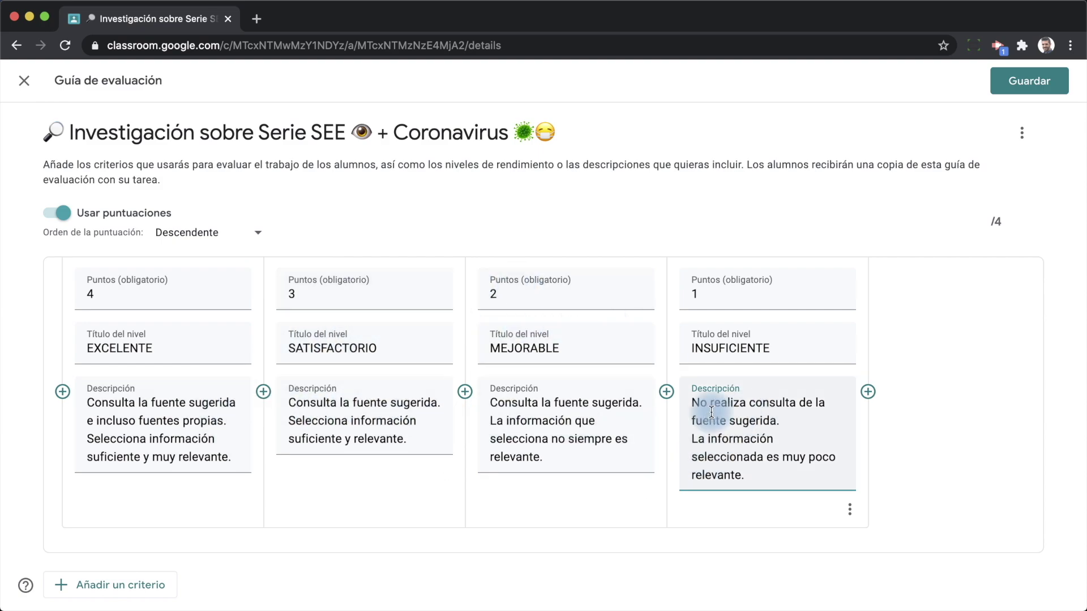
pyautogui.scroll(3, 713, 408)
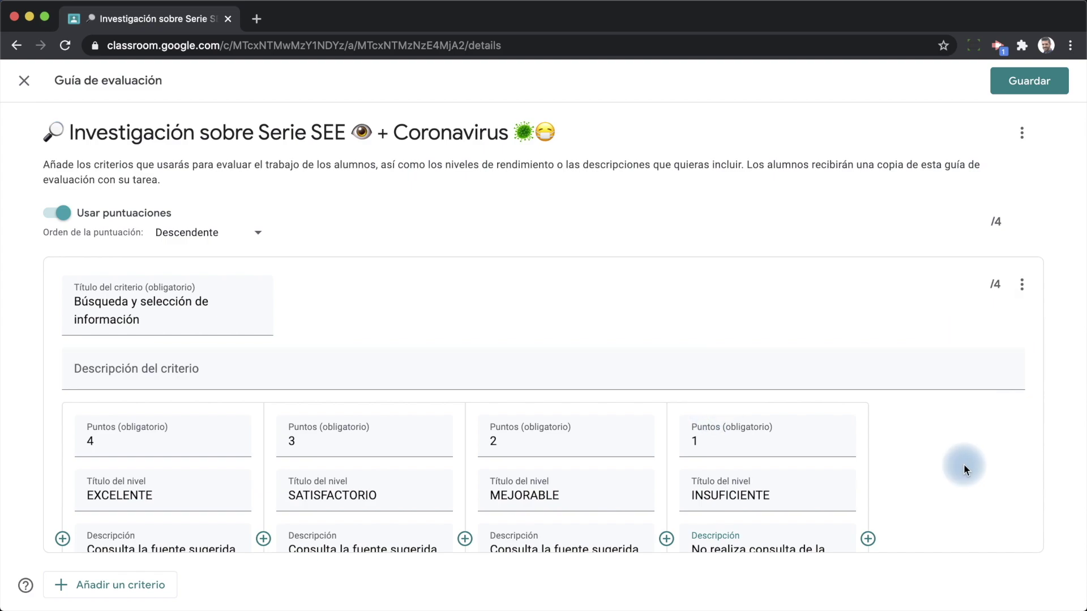
pyautogui.click(1024, 288)
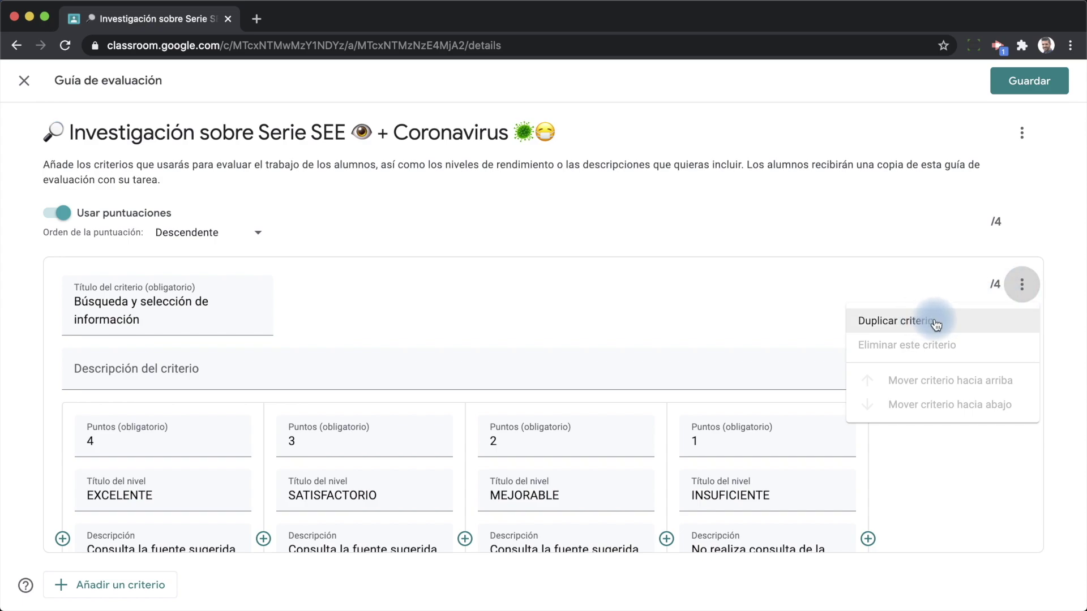
pyautogui.click(645, 311)
pyautogui.scroll(-3, 497, 322)
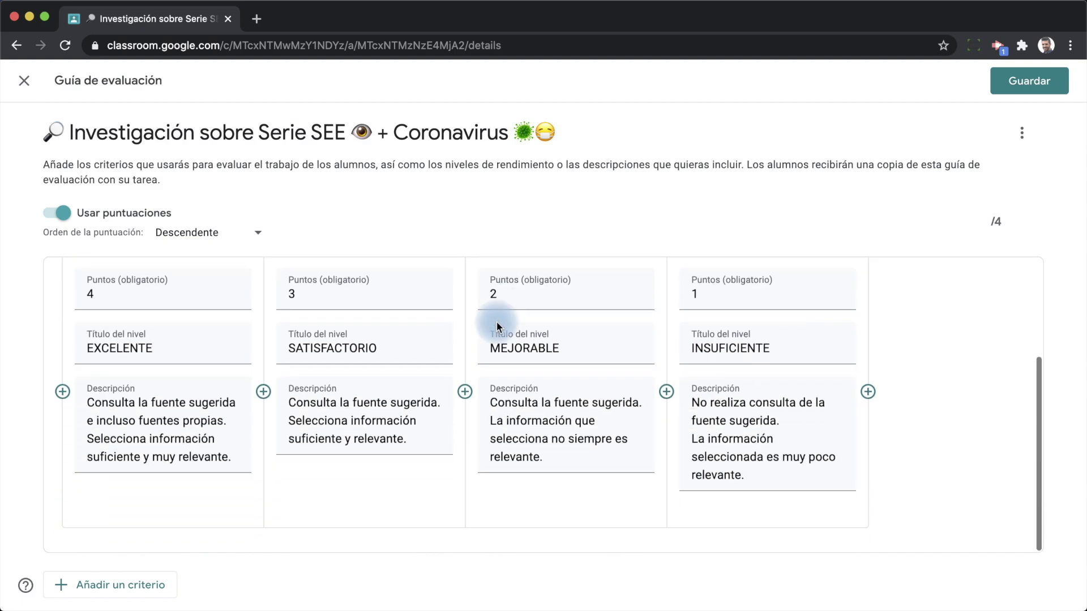
pyautogui.click(119, 586)
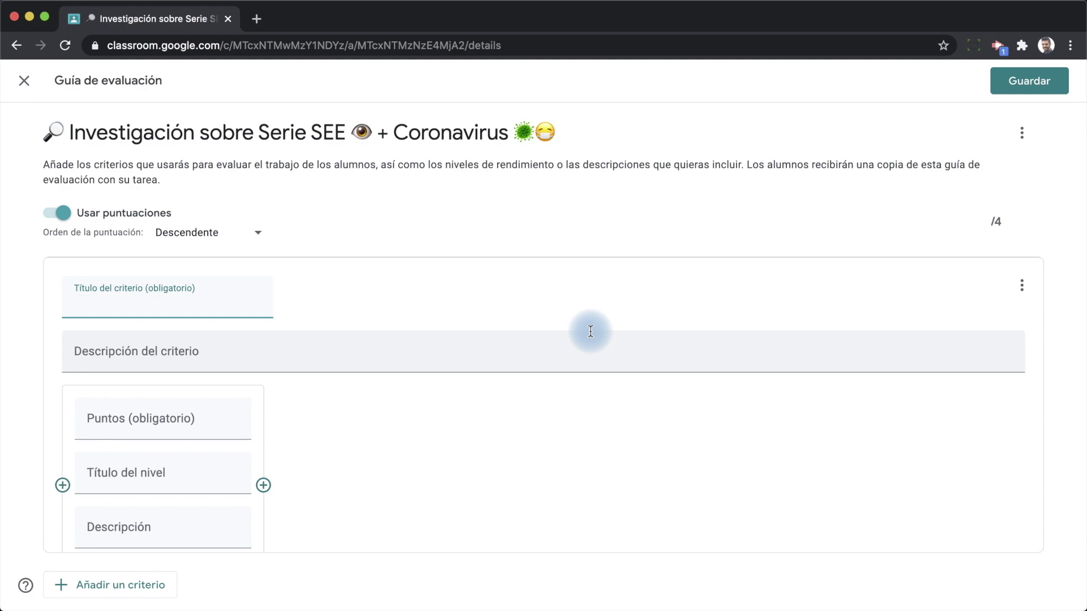
pyautogui.scroll(3, 590, 331)
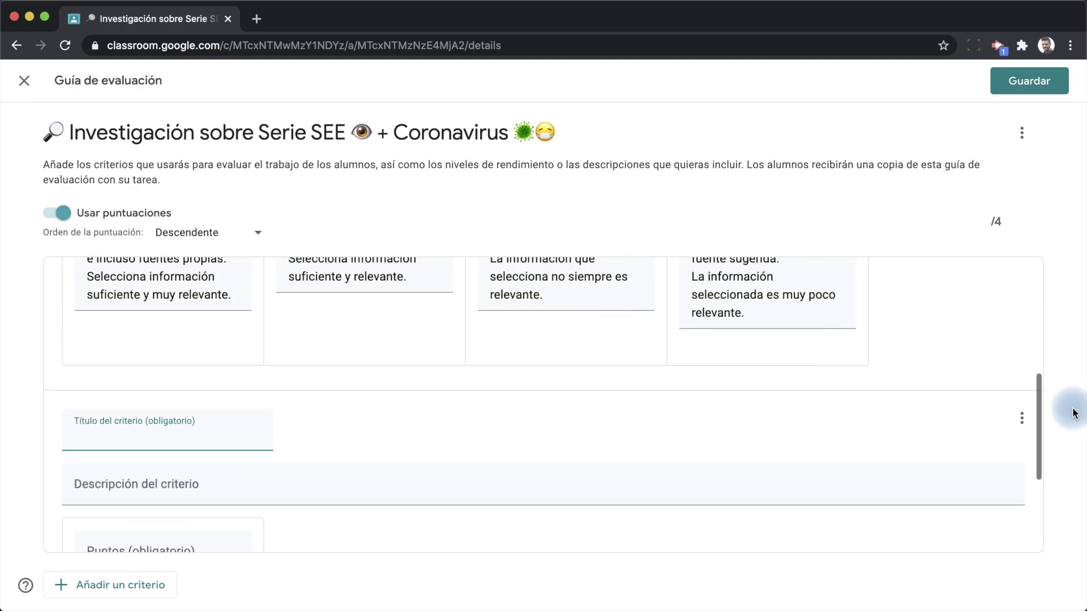
pyautogui.click(1020, 417)
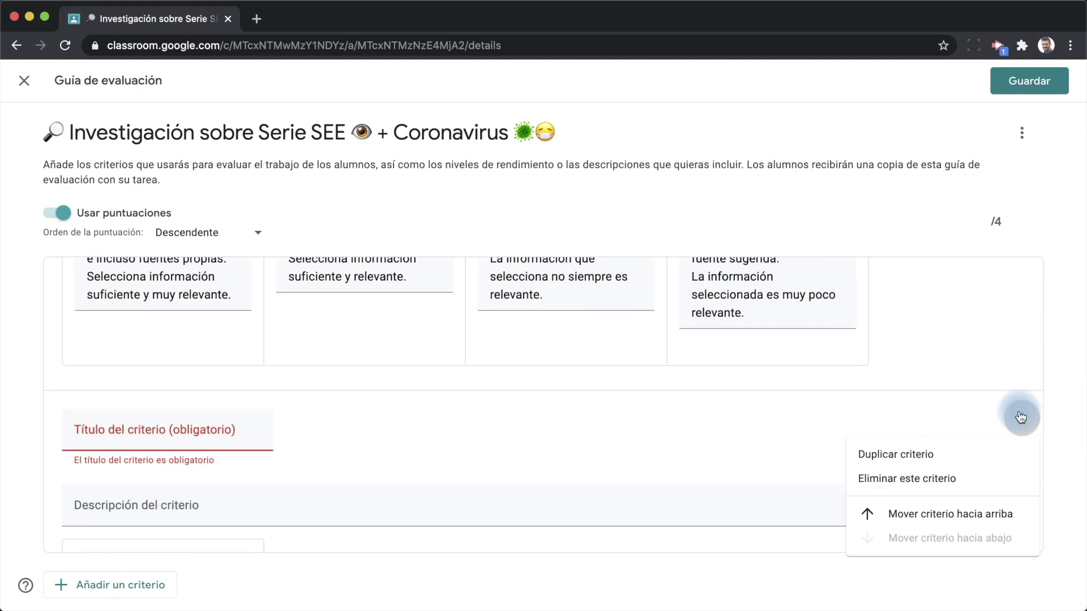
pyautogui.click(924, 479)
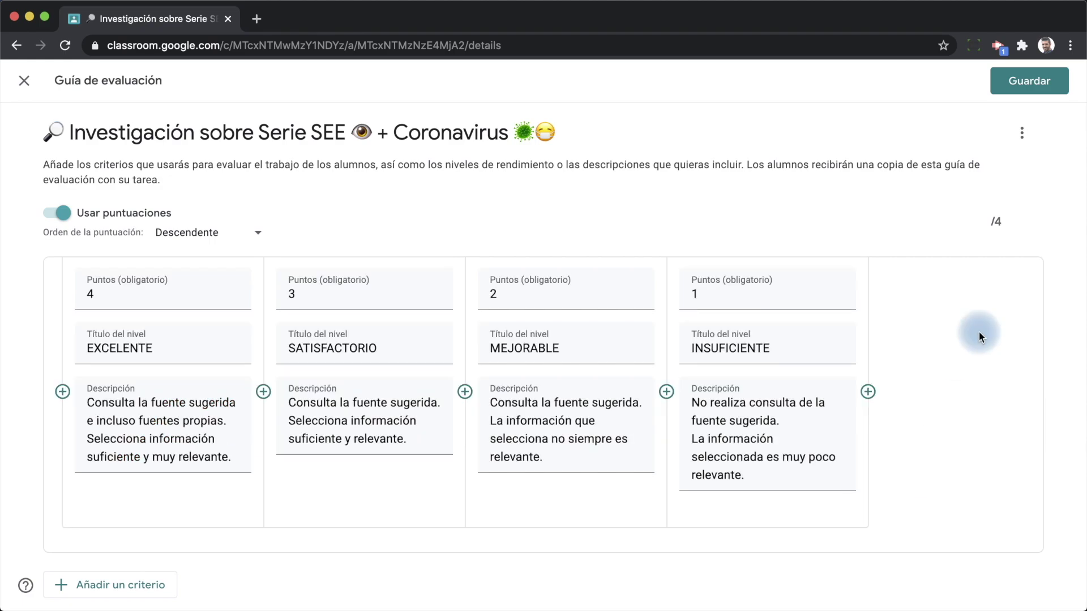
# Duplicate the "Búsqueda y selección de información" criterion and title the copy "Comprensión del tema"
pyautogui.scroll(3, 988, 329)
pyautogui.click(1022, 284)
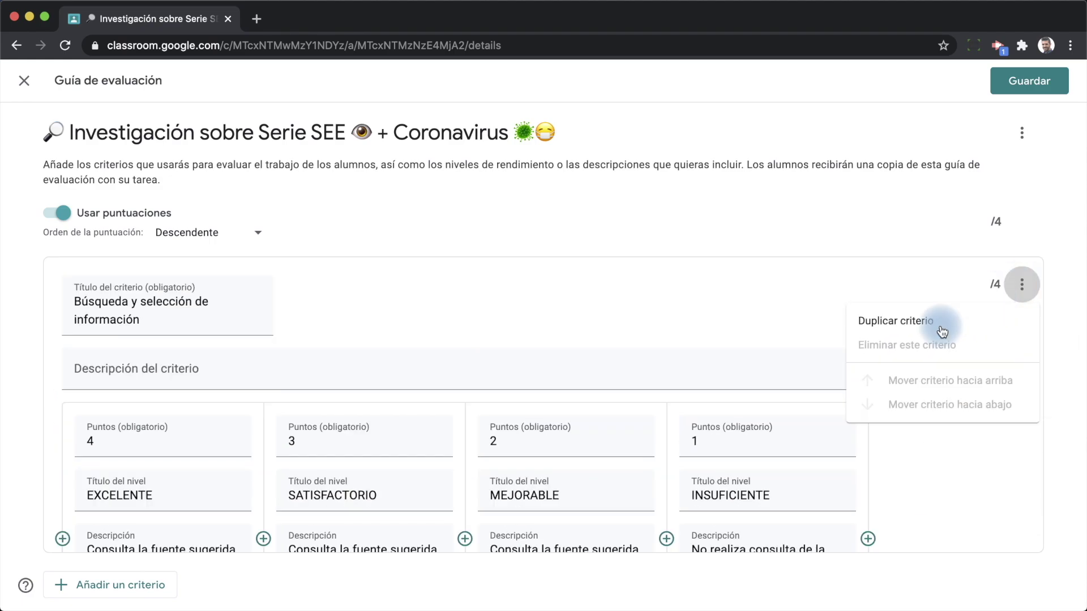
pyautogui.click(899, 323)
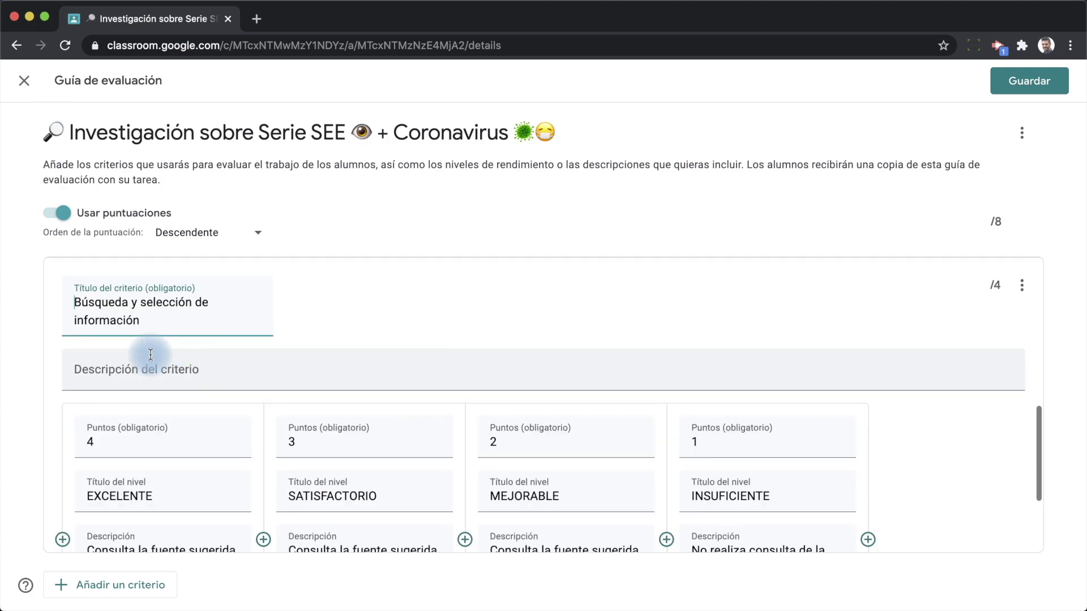
pyautogui.click(102, 317)
pyautogui.scroll(-3, 274, 432)
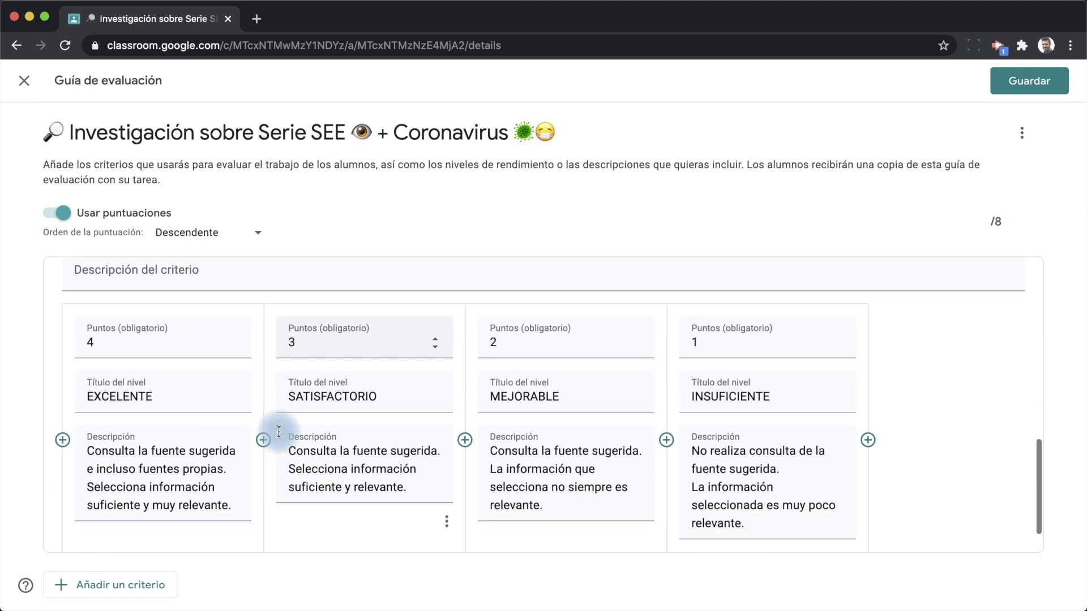
pyautogui.scroll(2, 279, 431)
pyautogui.scroll(2, 279, 432)
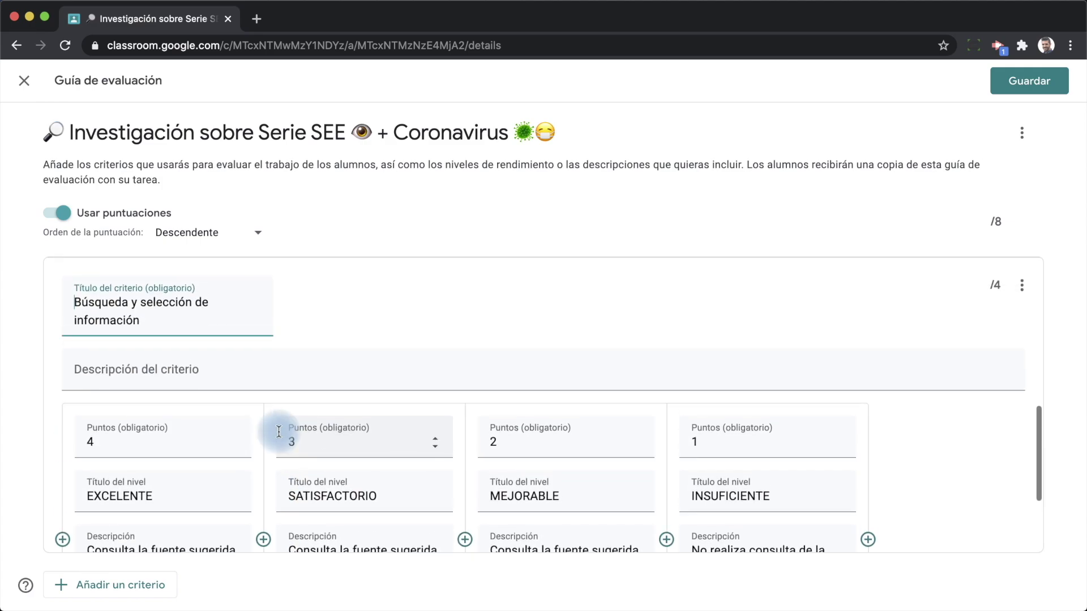
pyautogui.tripleClick(122, 324)
pyautogui.write('C')
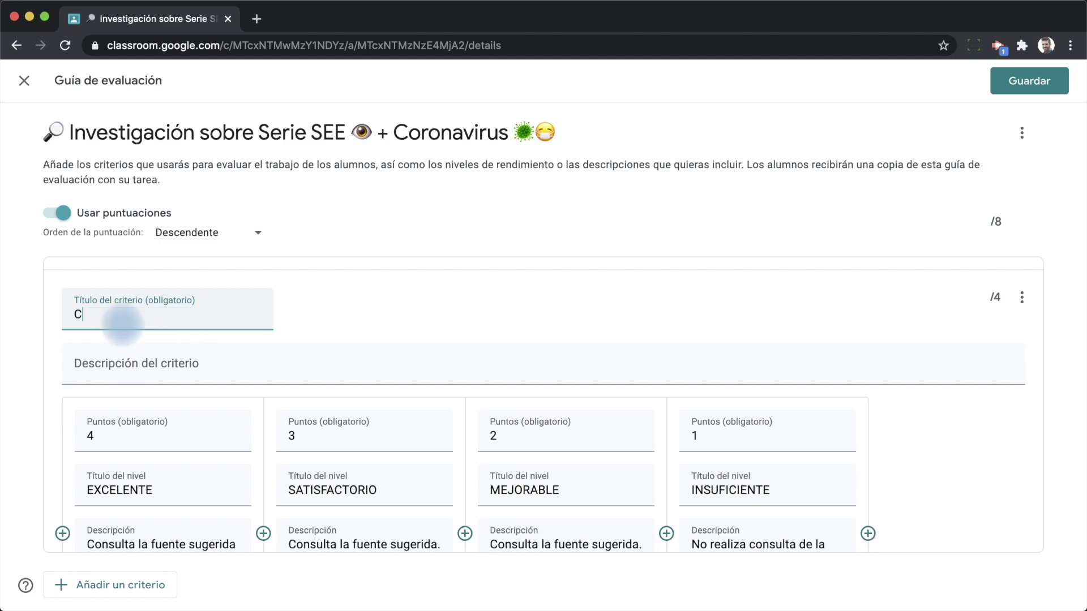
pyautogui.write('omprensión del tema')
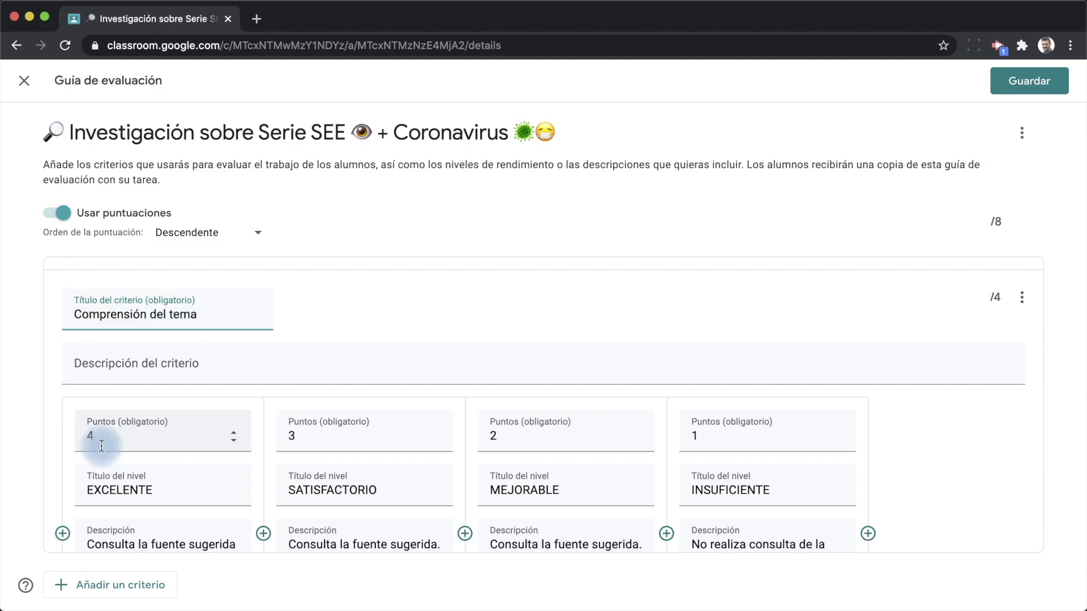
# In Comprensión del tema, describe EXCELENTE as "Comprende en profundidad los contenidos del trabajo." and SATISFACTORIO as "Comprende los contenidos principales del trabajo."
pyautogui.scroll(-3, 113, 447)
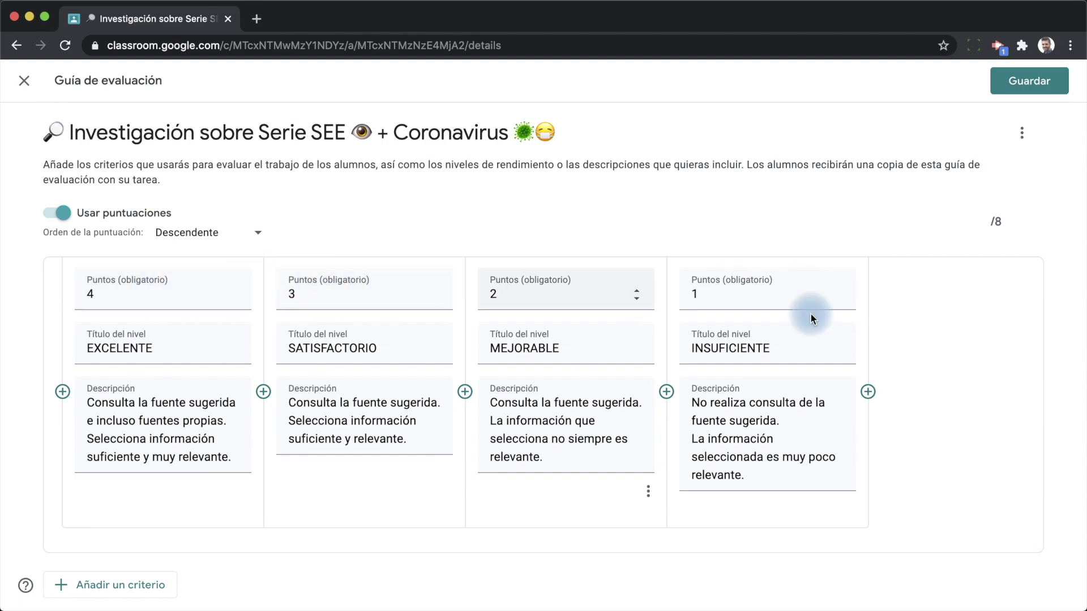
pyautogui.click(115, 412)
pyautogui.tripleClick(115, 412)
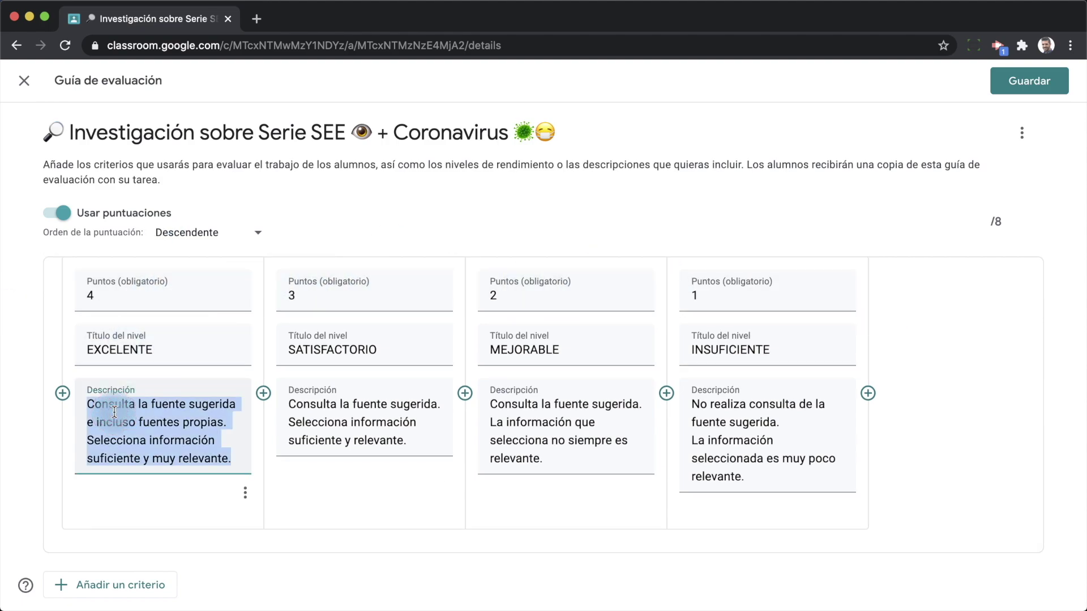
pyautogui.write('Comprende en profundidad los contenidos del trabajo.')
pyautogui.tripleClick(352, 413)
pyautogui.write('Comprende los contenidos principales del trabajo.')
# In Comprensión del tema, describe MEJORABLE as "Comprende los contenidos básicos del trabajo." and INSUFICIENTE as "No comprende los contenidos básicos del trabajo."
pyautogui.tripleClick(553, 413)
pyautogui.write('Comprende los contenidos básico')
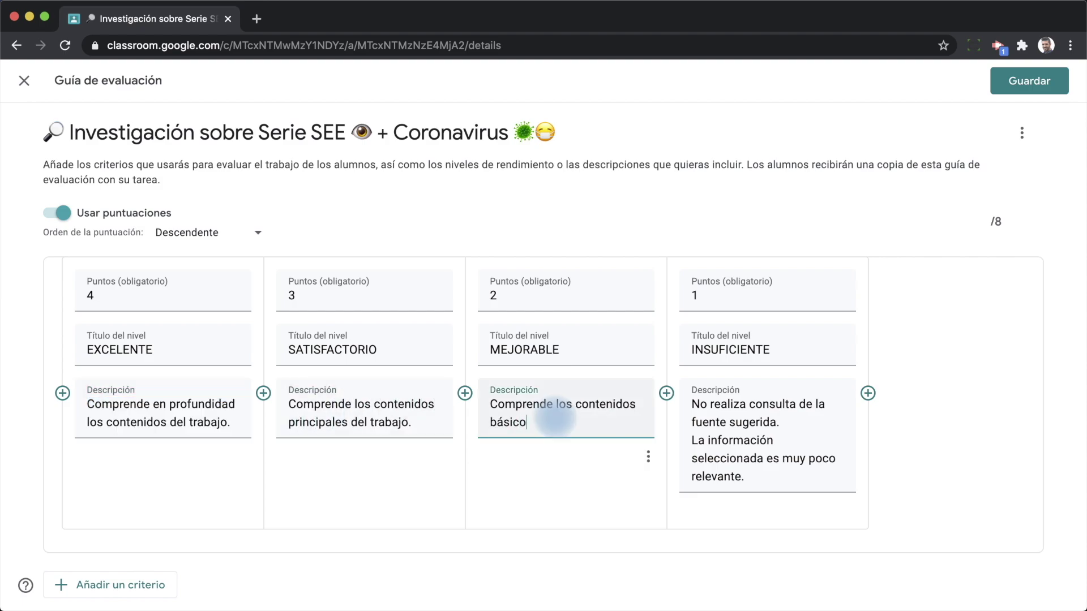
pyautogui.write('s del trabajo.')
pyautogui.tripleClick(705, 402)
pyautogui.write('No comprende los contenidos básicos del trabajo.')
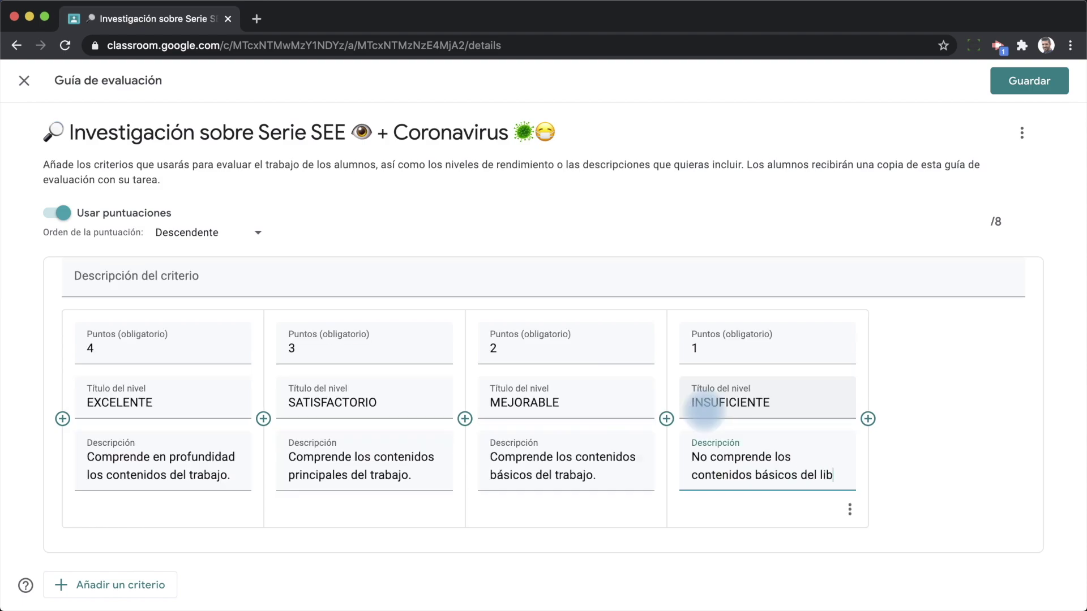
# Duplicate the "Comprensión del tema" criterion and title the copy "Metacognición"
pyautogui.scroll(3, 858, 332)
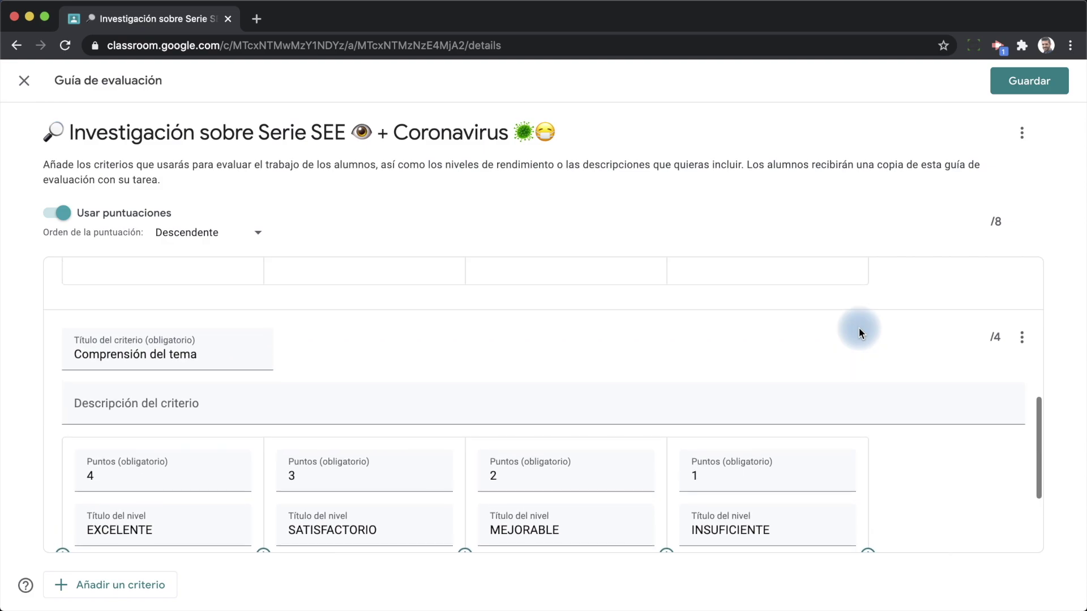
pyautogui.scroll(-2, 859, 328)
pyautogui.scroll(1, 966, 310)
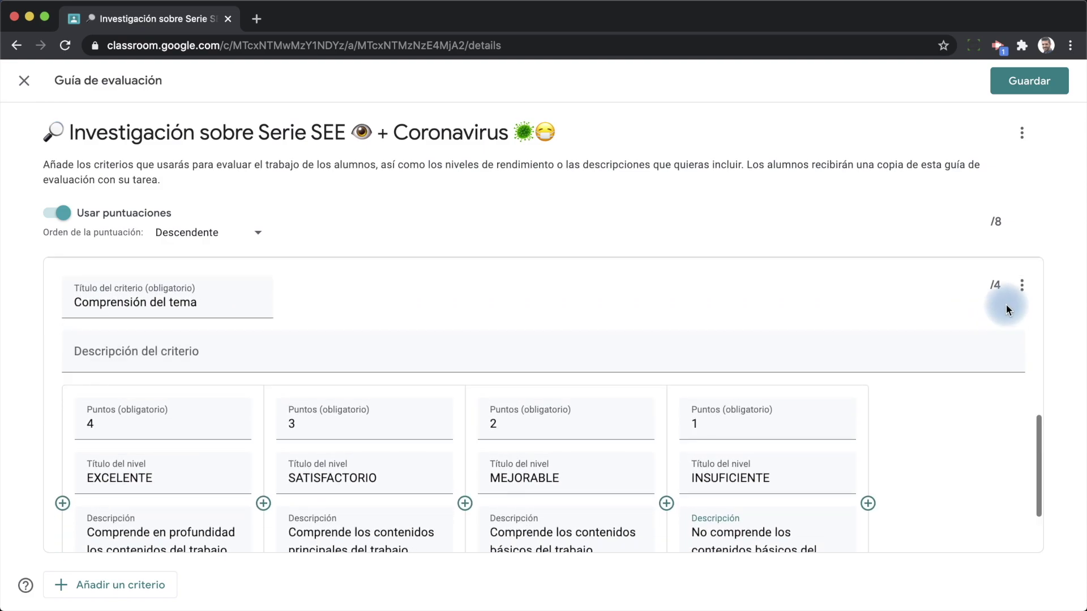
pyautogui.click(1025, 287)
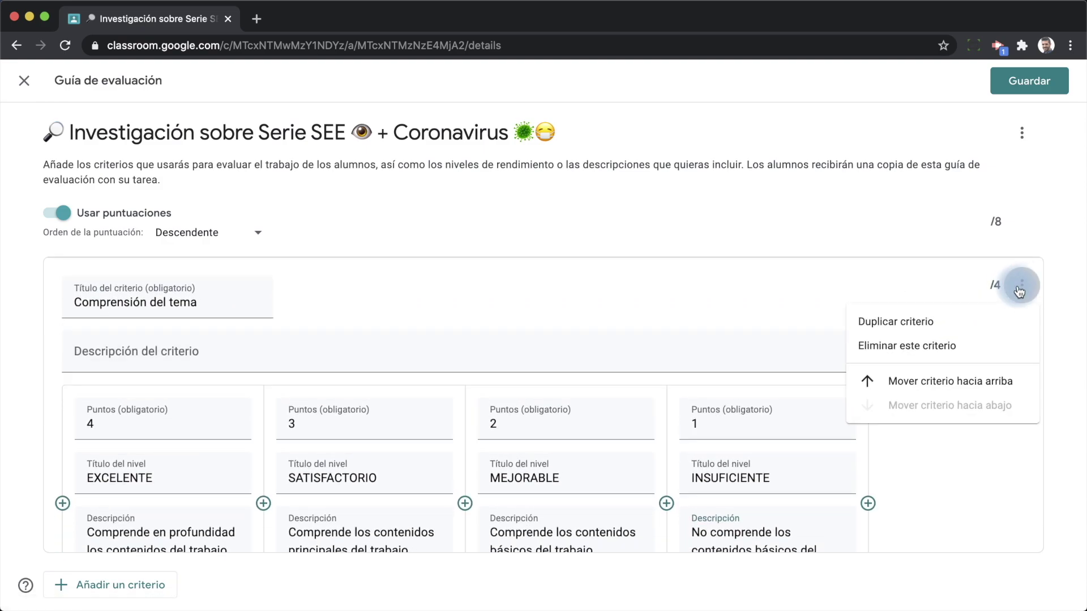
pyautogui.click(937, 320)
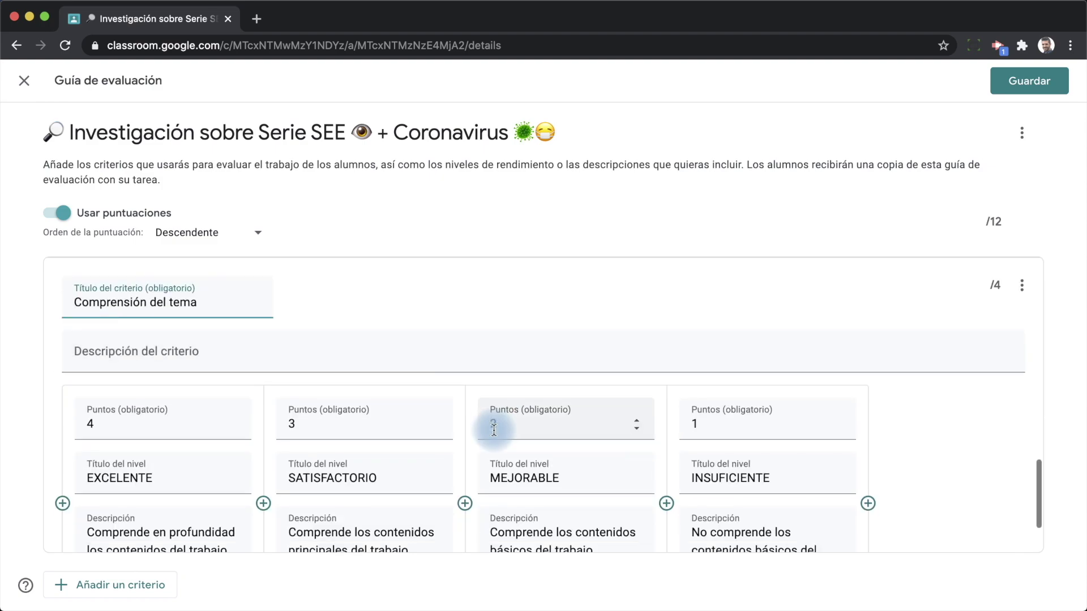
pyautogui.tripleClick(107, 302)
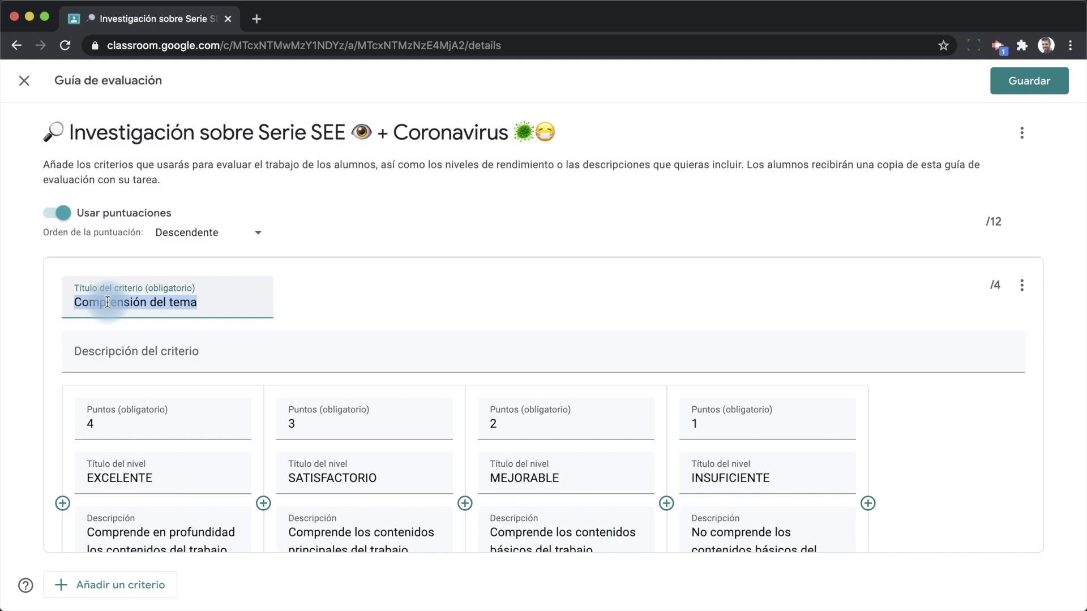
# In Metacognición, describe EXCELENTE as "Reflexiona en profundidad sobre su propio aprendizaje." and SATISFACTORIO as "Reflexiona de forma relevante sobre su propio aprendizaje."
pyautogui.scroll(-2, 121, 487)
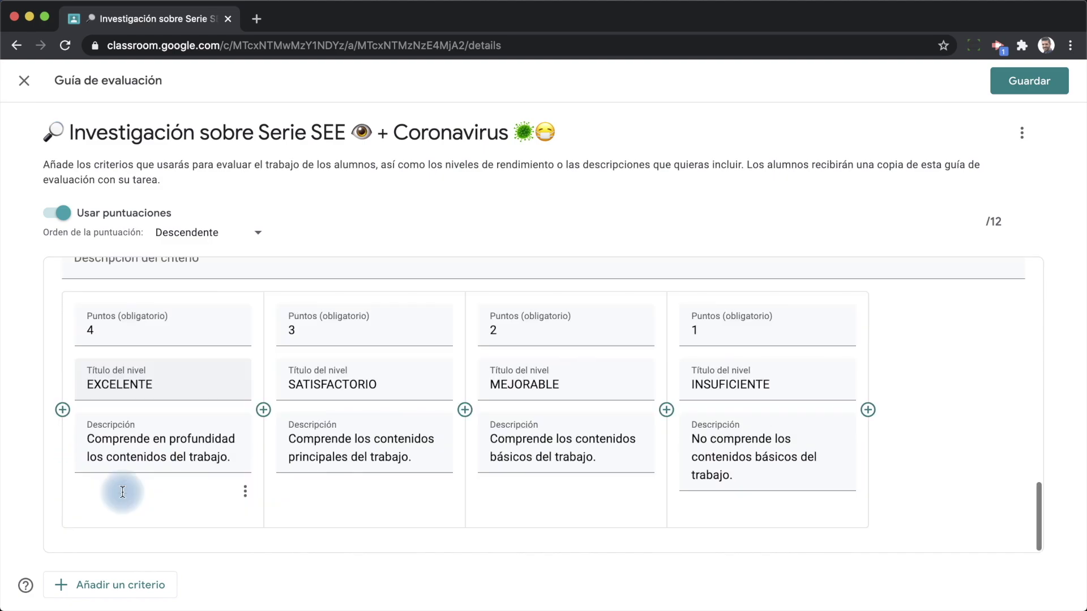
pyautogui.click(155, 437)
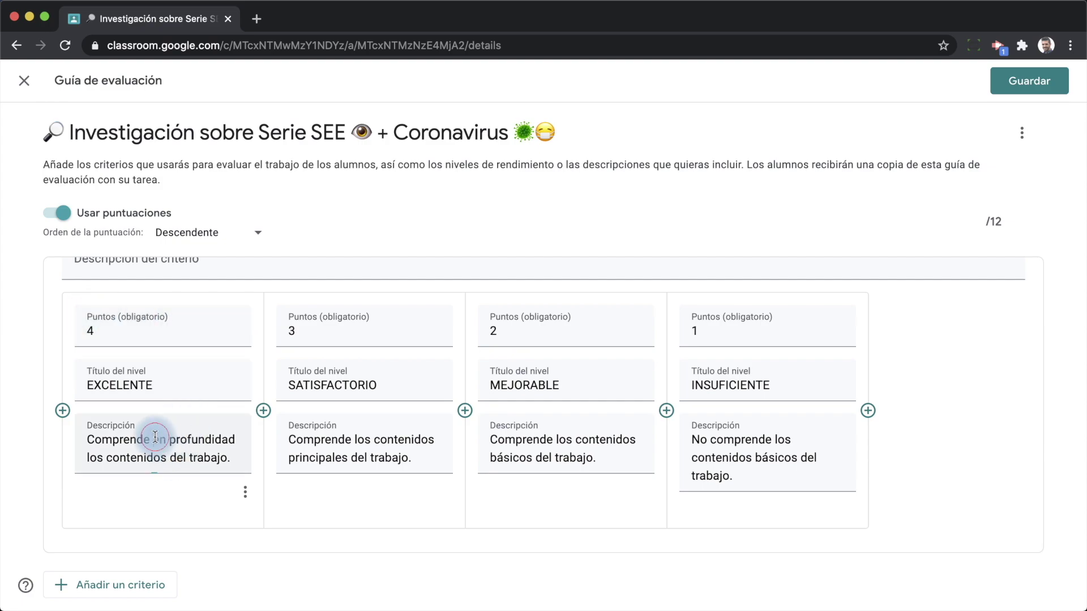
pyautogui.tripleClick(155, 437)
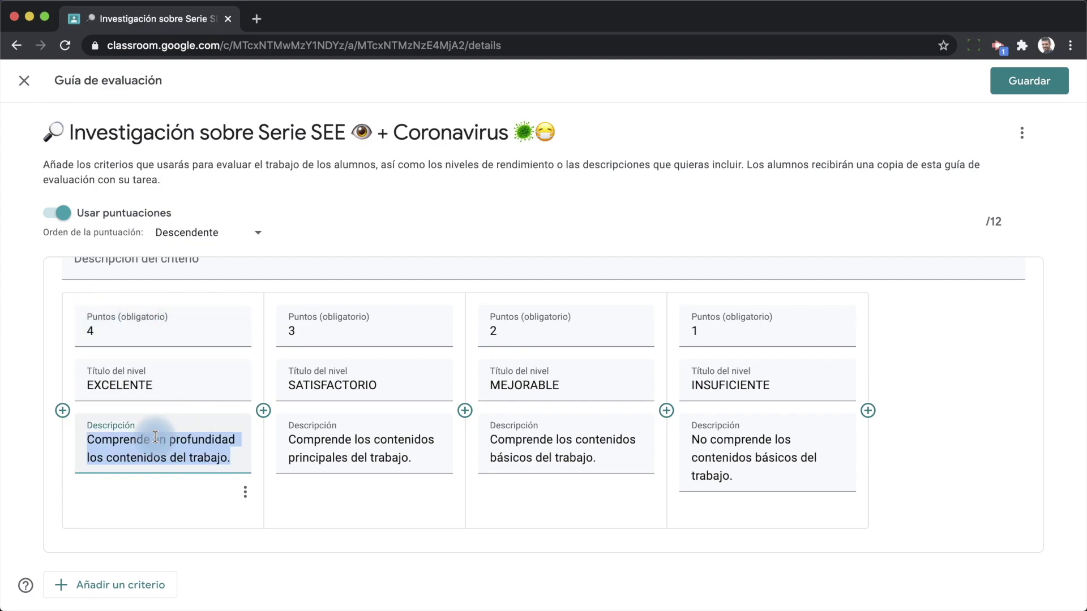
pyautogui.write('Reflexiona en profundidad sobre su propio aprendizaje.')
pyautogui.tripleClick(317, 448)
pyautogui.write('Reflexiona de forma relevante sobre su propio aprendizaje.')
# In Metacognición, describe MEJORABLE as "Reflexiona de forma básica sobre su propio aprendizaje." and INSUFICIENTE as "No reflexiona sobre su propio aprendizaje."
pyautogui.tripleClick(555, 450)
pyautogui.write('Reflexiona de fo')
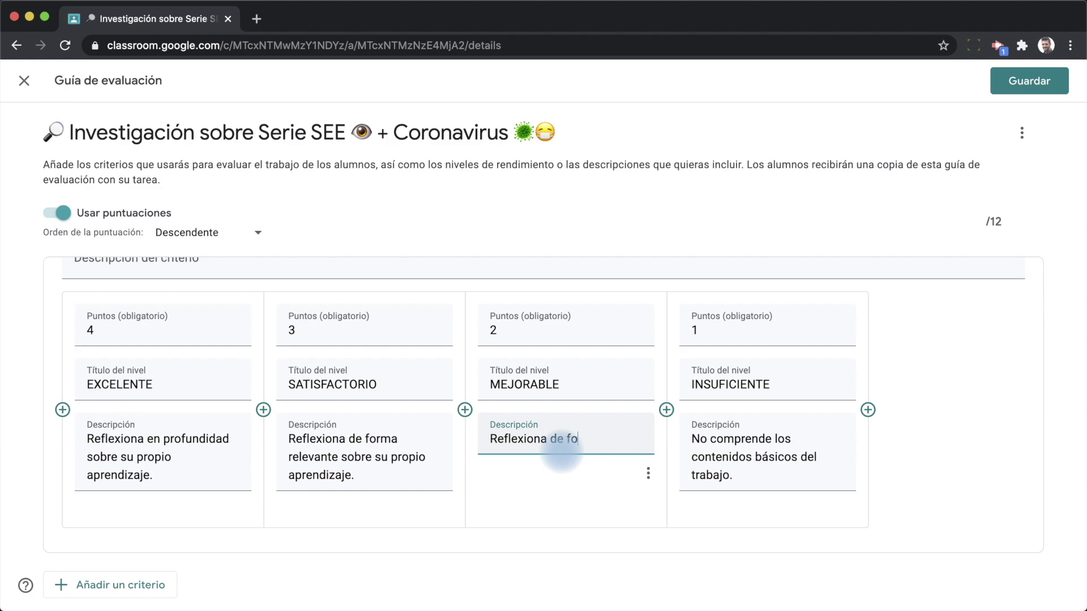
pyautogui.write('rma básica sobre su propio aprendizaje.')
pyautogui.tripleClick(753, 457)
pyautogui.write('No reflexiona sobre su propio aprendizaje.')
pyautogui.scroll(8, 936, 410)
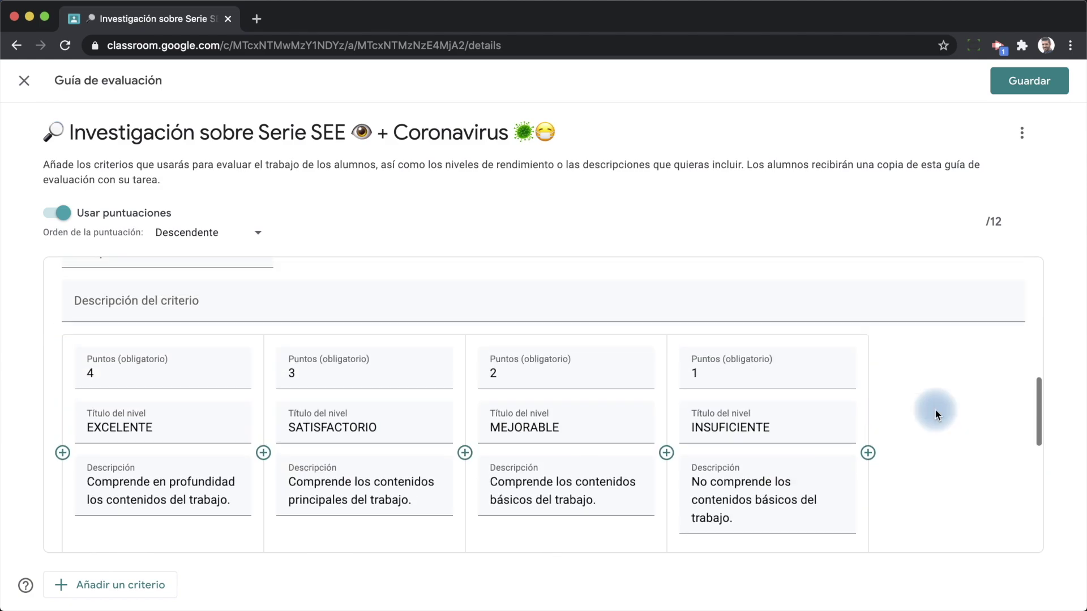
pyautogui.scroll(-8, 935, 410)
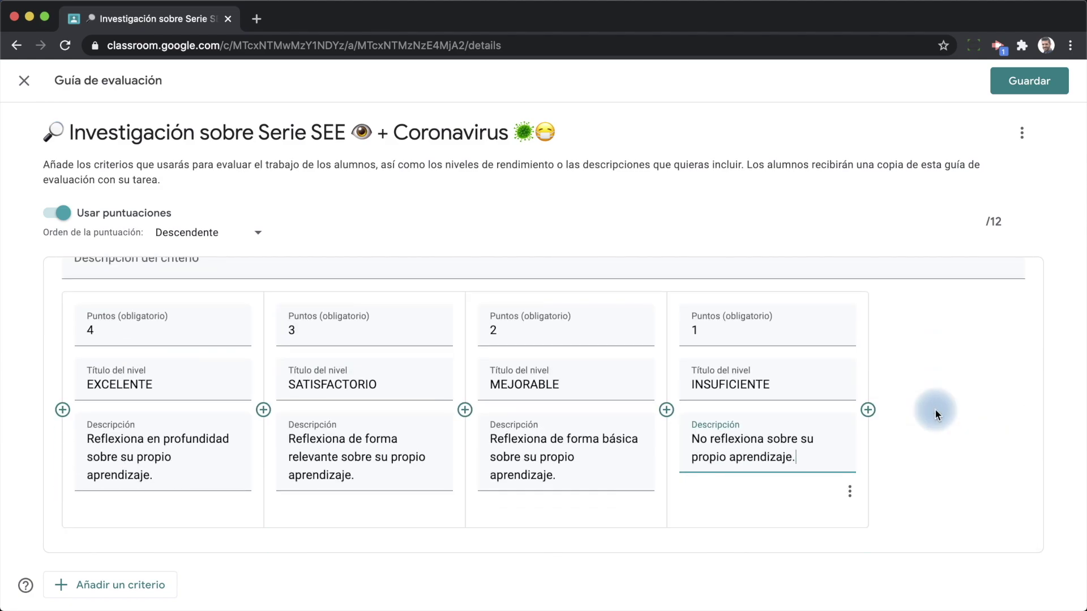
pyautogui.scroll(2, 915, 382)
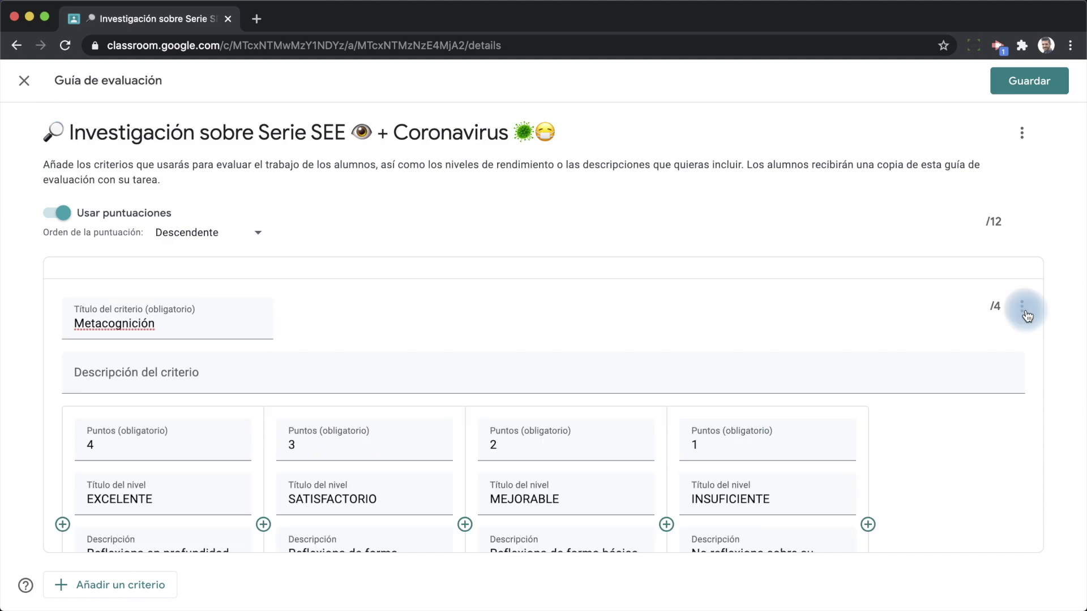
# Move the Metacognición criterion up, above Comprensión del tema, and save the rubric
pyautogui.click(1022, 304)
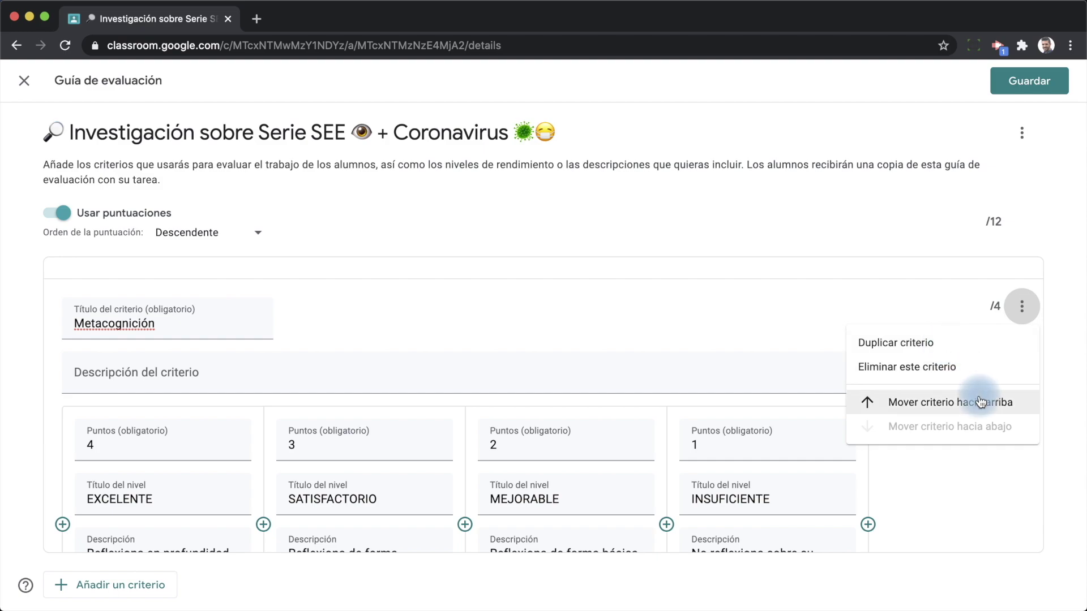
pyautogui.click(951, 402)
pyautogui.scroll(-3, 778, 401)
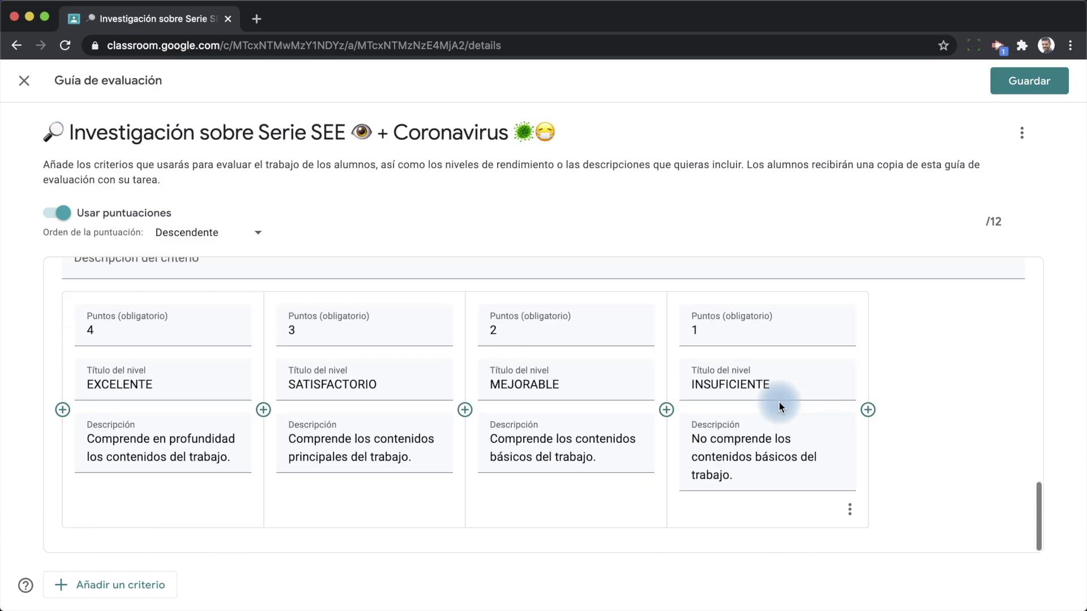
pyautogui.scroll(10, 779, 401)
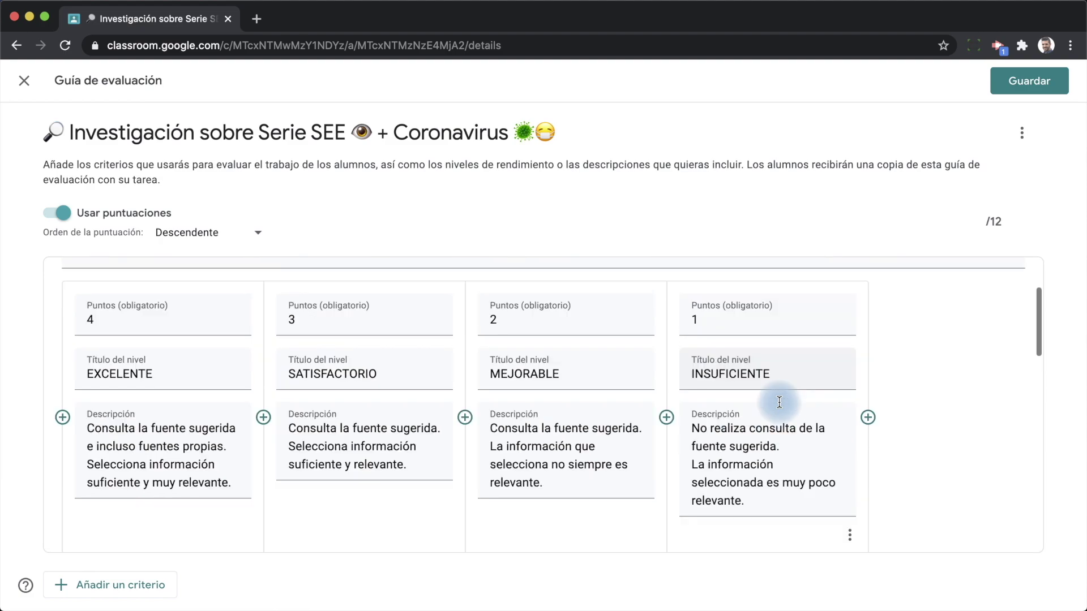
pyautogui.scroll(3, 779, 401)
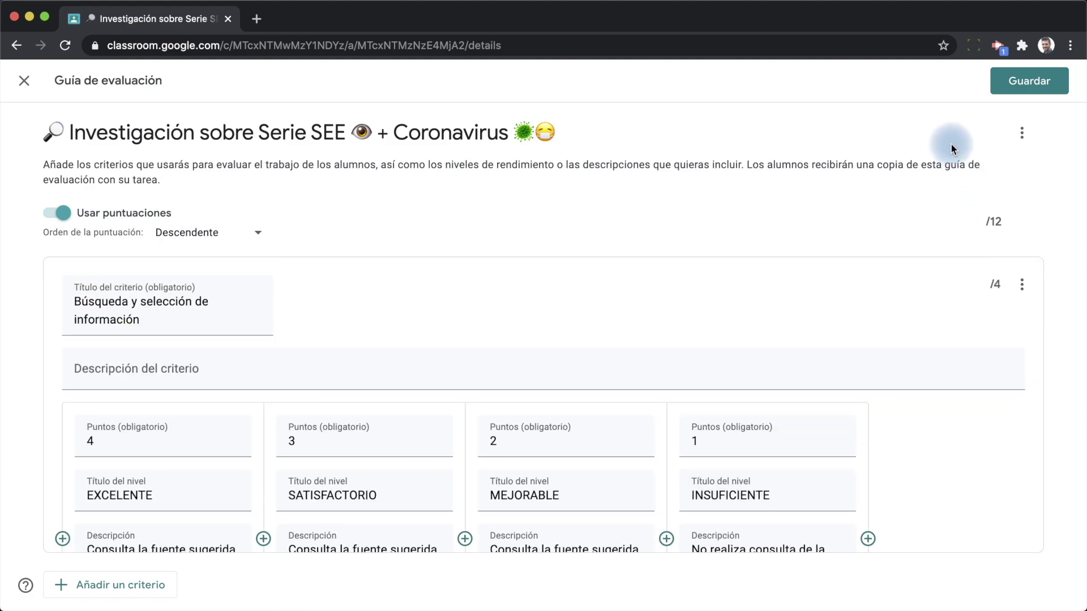
pyautogui.click(1022, 87)
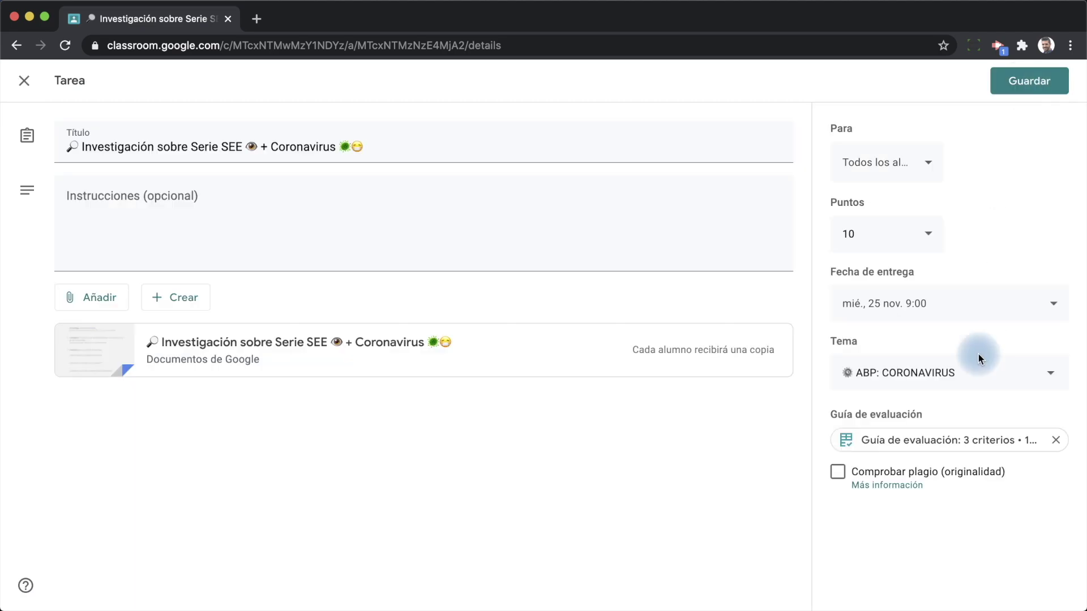
# Open the saved rubric from the assignment and examine its criteria by collapsing and expanding their level descriptions
pyautogui.click(952, 440)
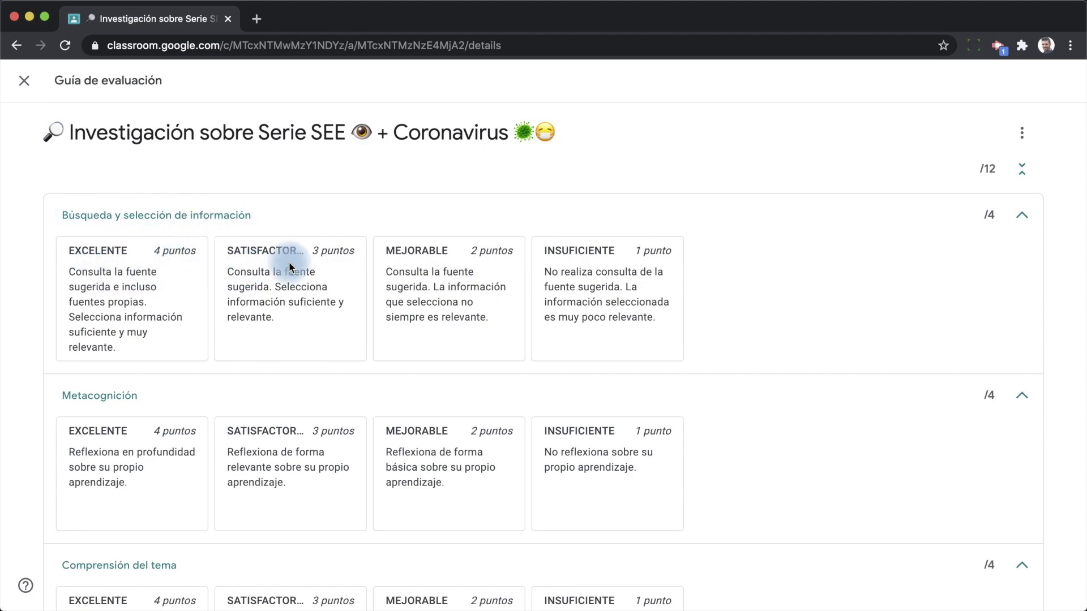
pyautogui.click(1022, 216)
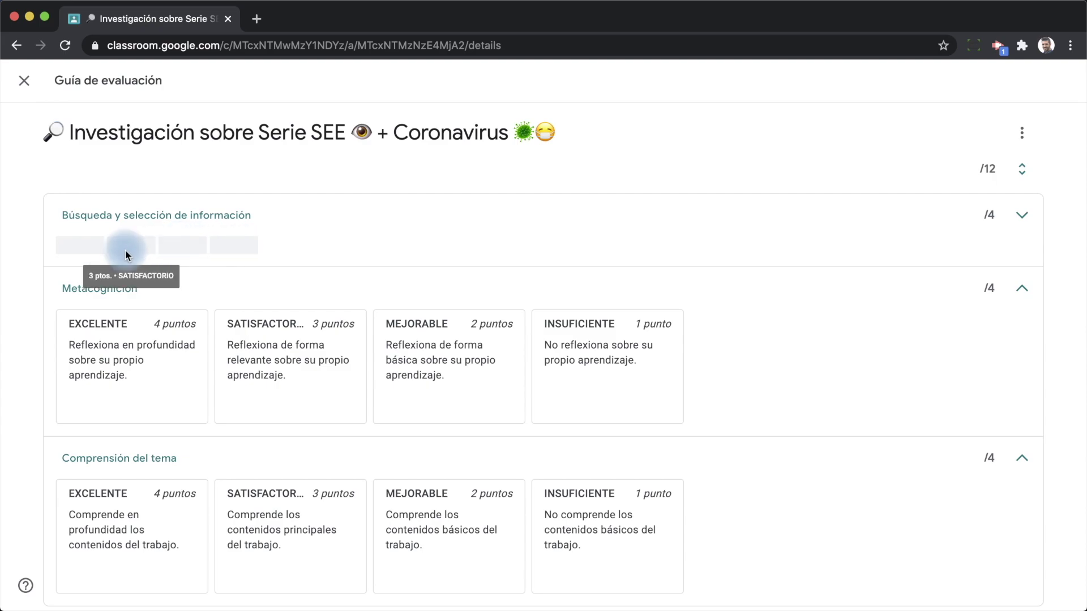
pyautogui.click(1020, 223)
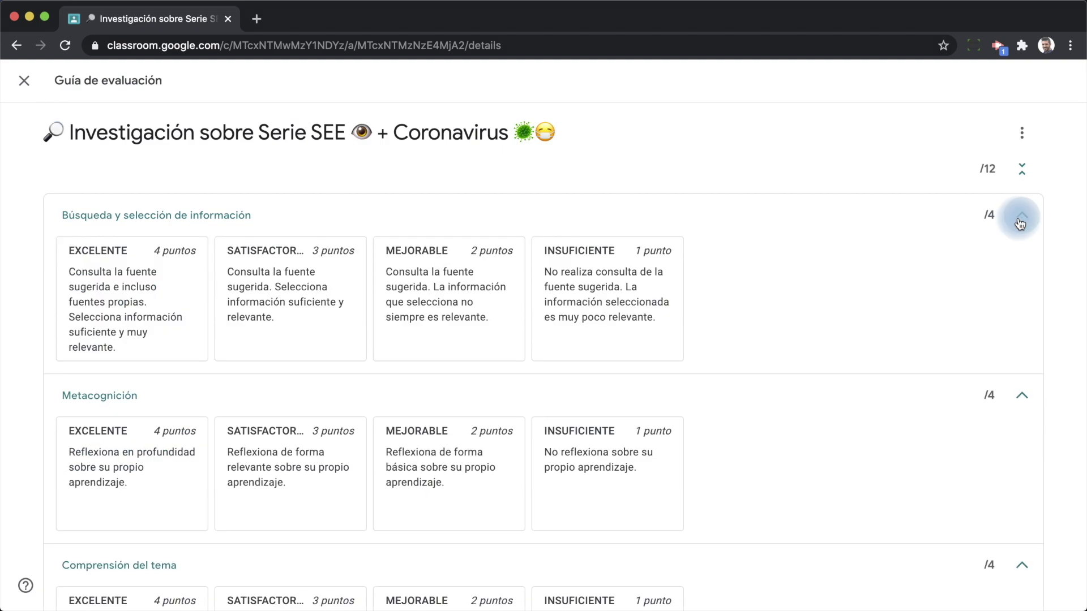
pyautogui.click(1020, 409)
pyautogui.scroll(-1, 1019, 430)
pyautogui.click(1019, 451)
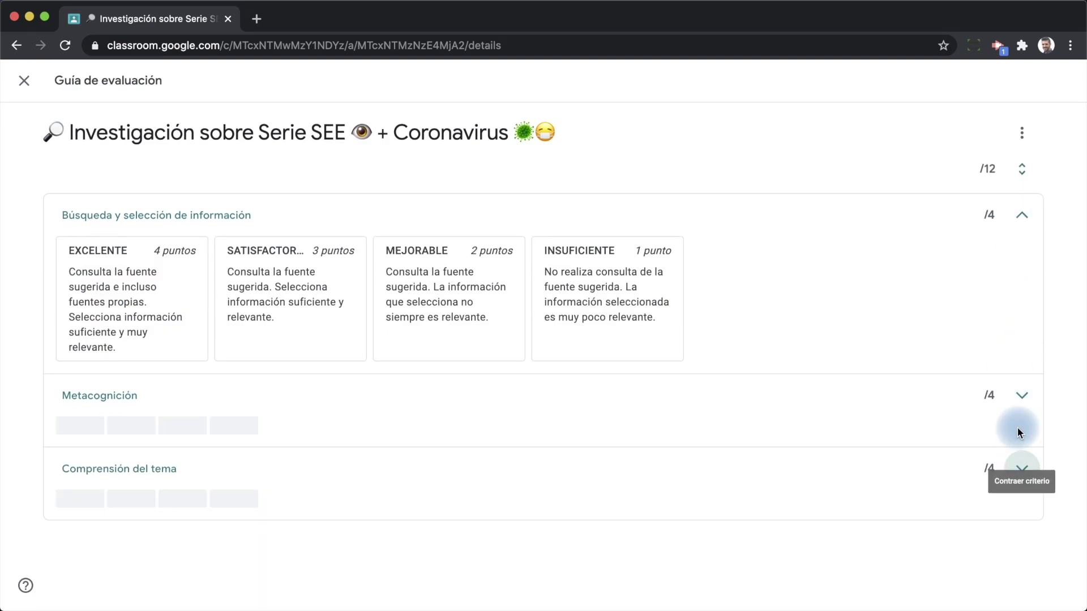
pyautogui.click(1014, 214)
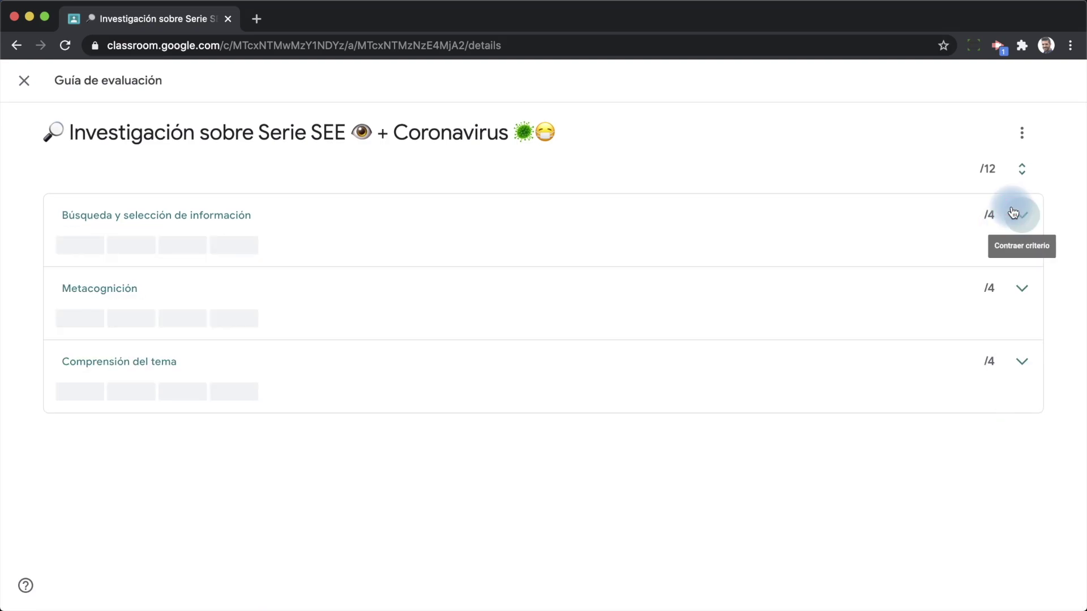
pyautogui.click(1038, 291)
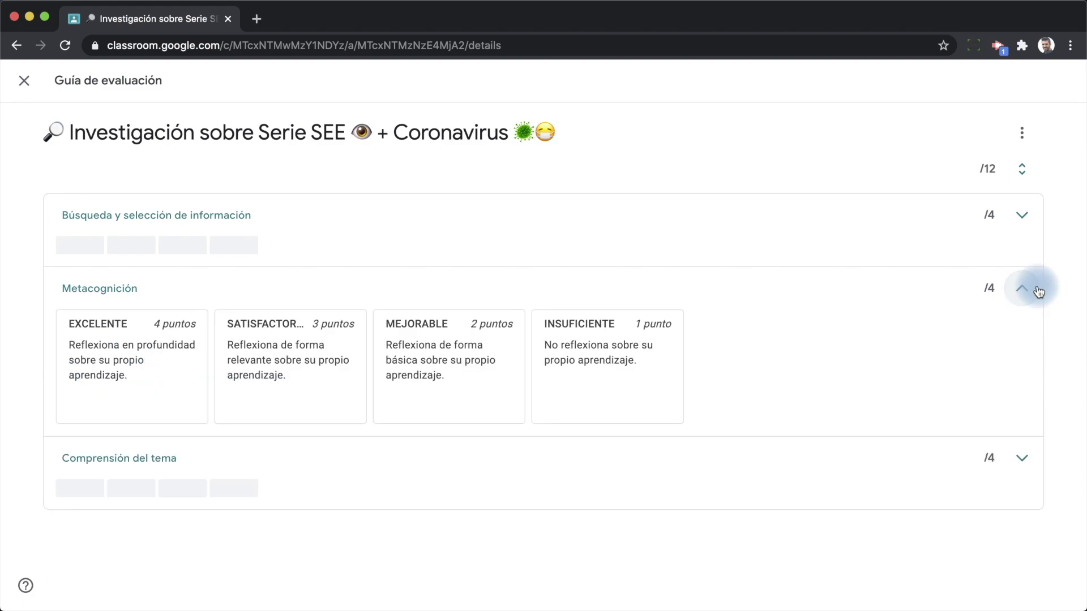
pyautogui.click(1038, 291)
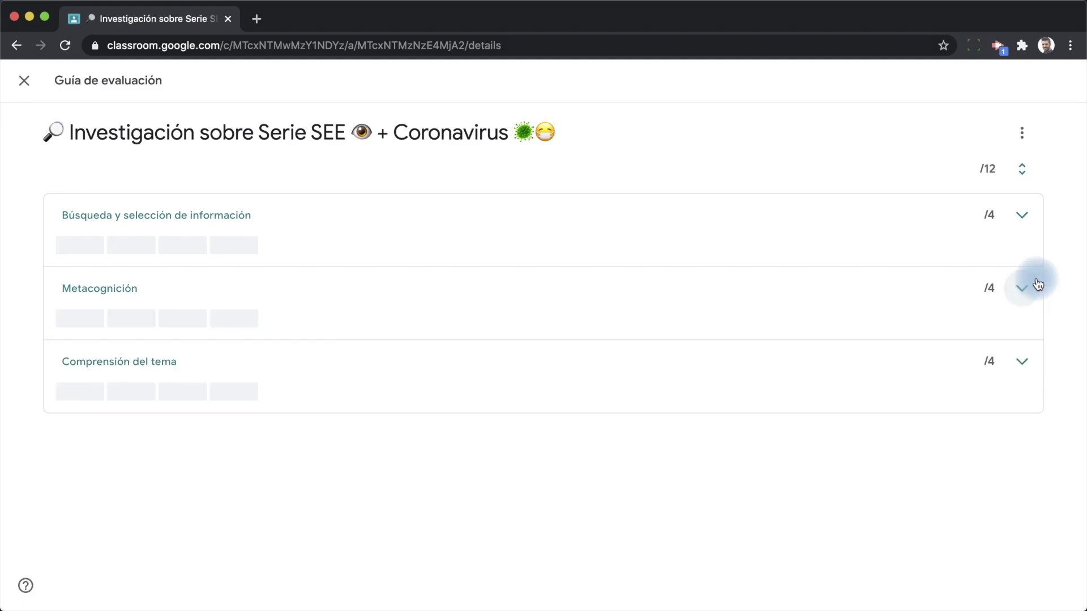
# Review the rubric in edit mode and its available actions without changing any criterion
pyautogui.click(1021, 134)
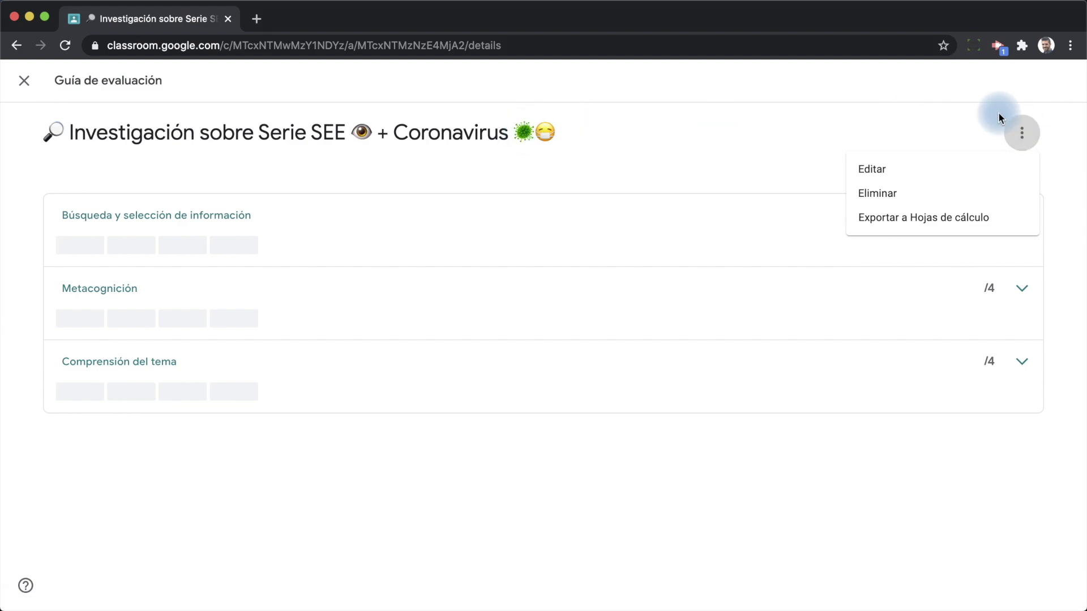
pyautogui.click(865, 175)
pyautogui.scroll(-5, 701, 412)
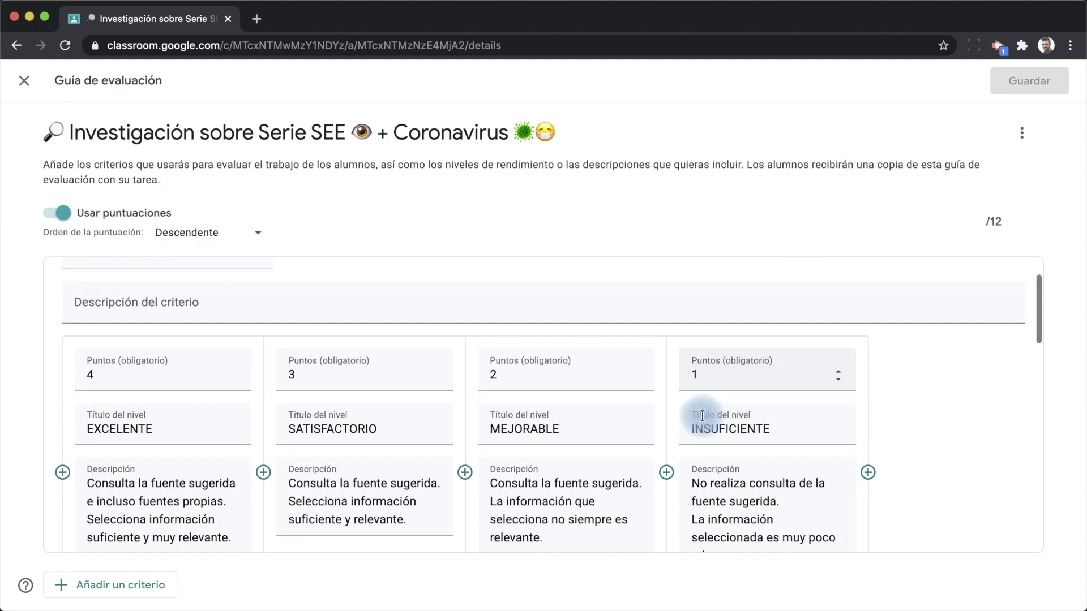
pyautogui.scroll(5, 700, 412)
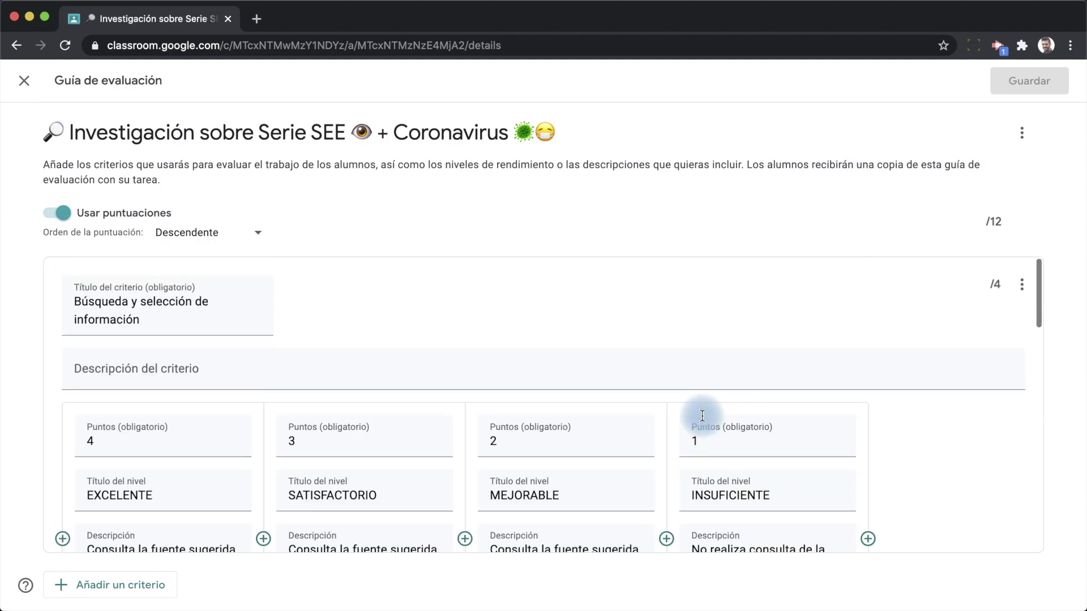
pyautogui.click(24, 81)
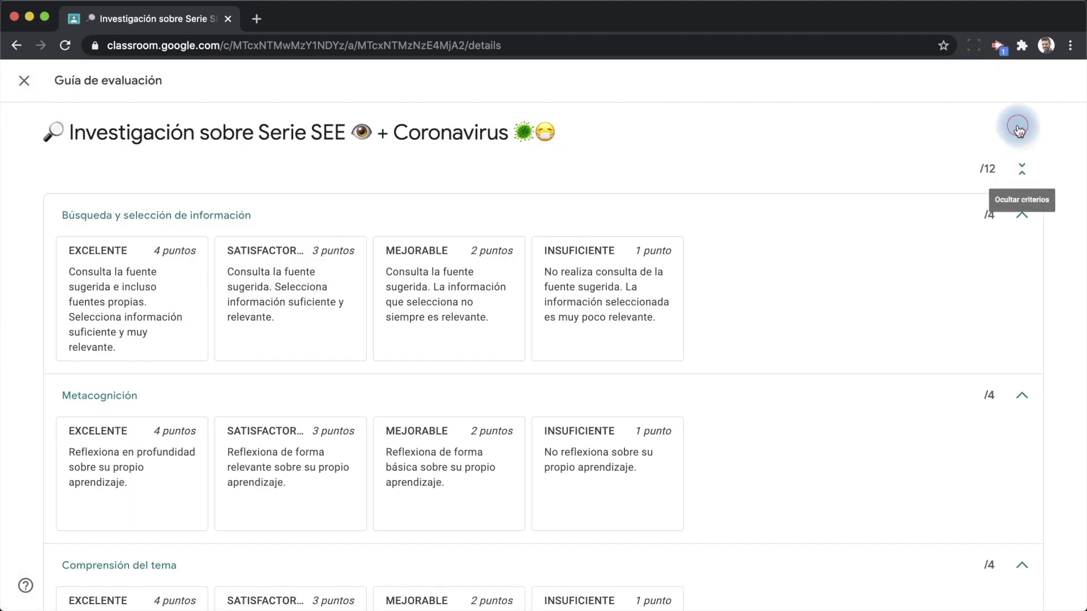
pyautogui.click(1022, 132)
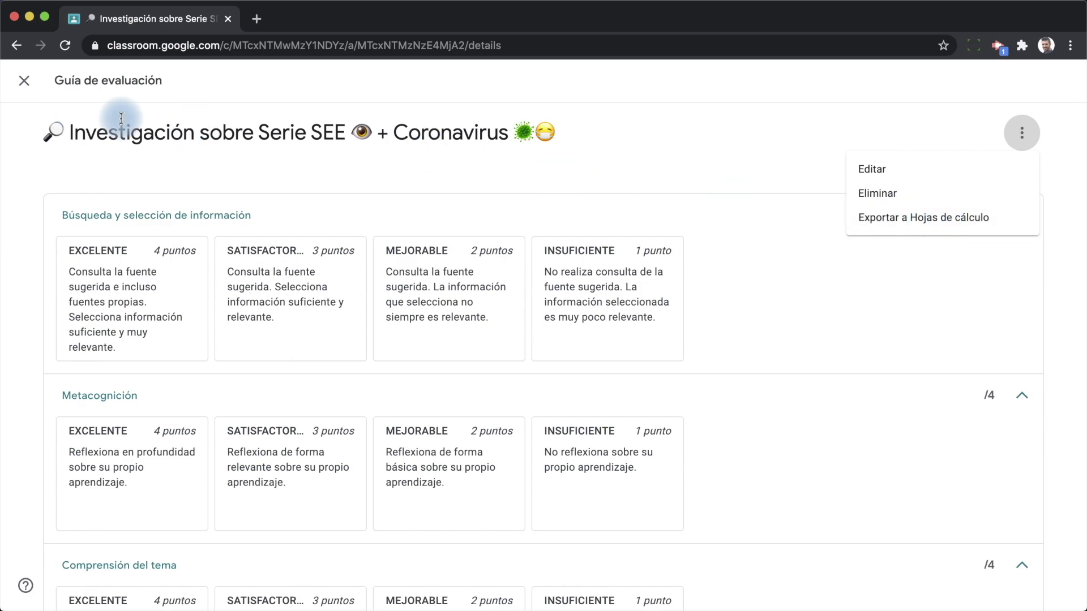
pyautogui.click(27, 87)
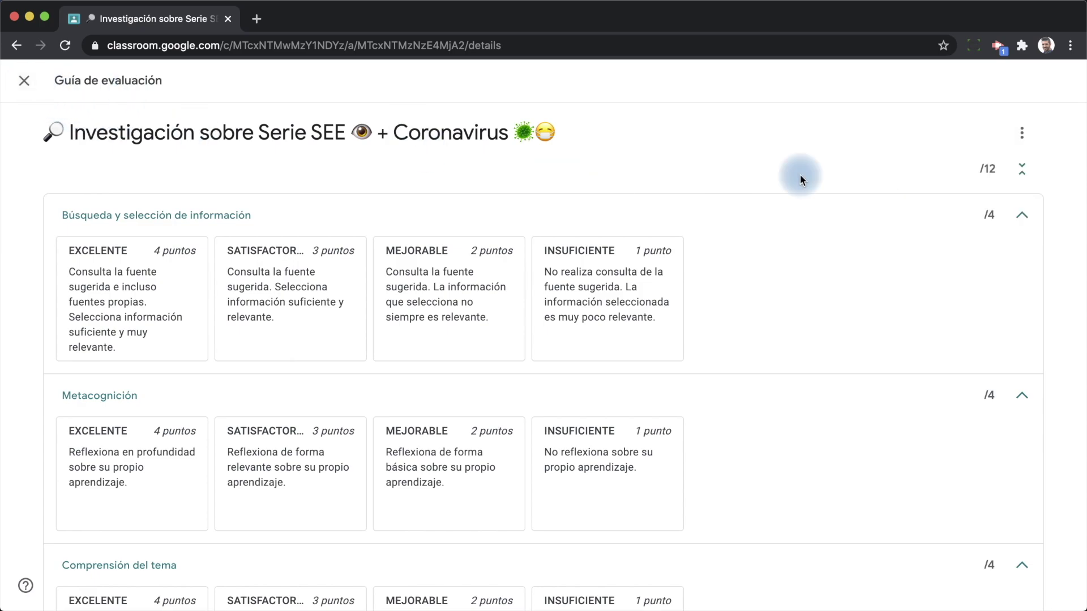
# Close the rubric, save the assignment, and review the attached rubric from the assignment's instructions page
pyautogui.click(25, 87)
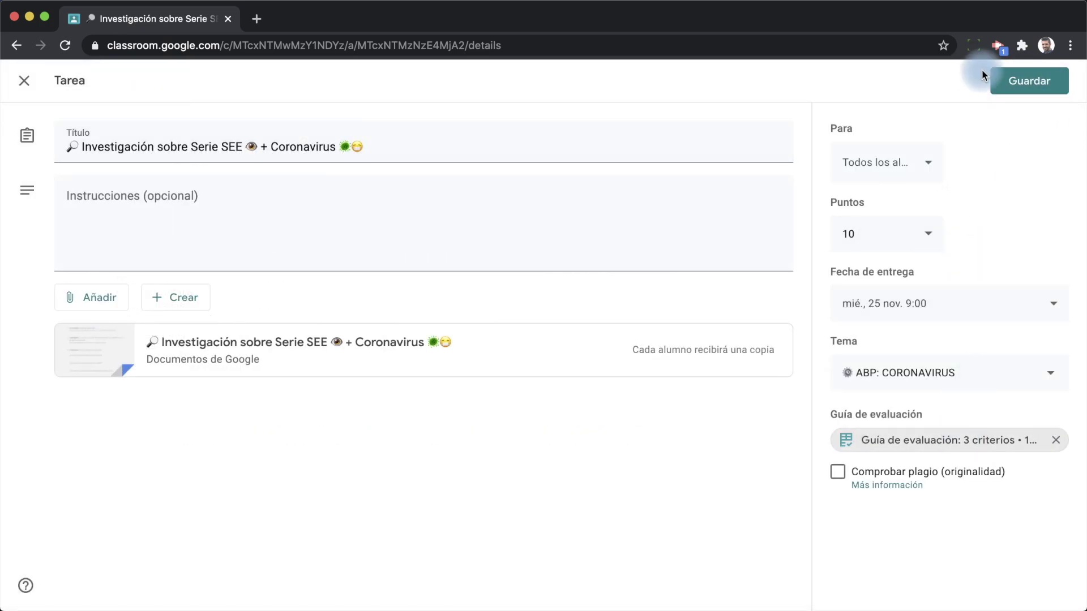
pyautogui.click(1031, 89)
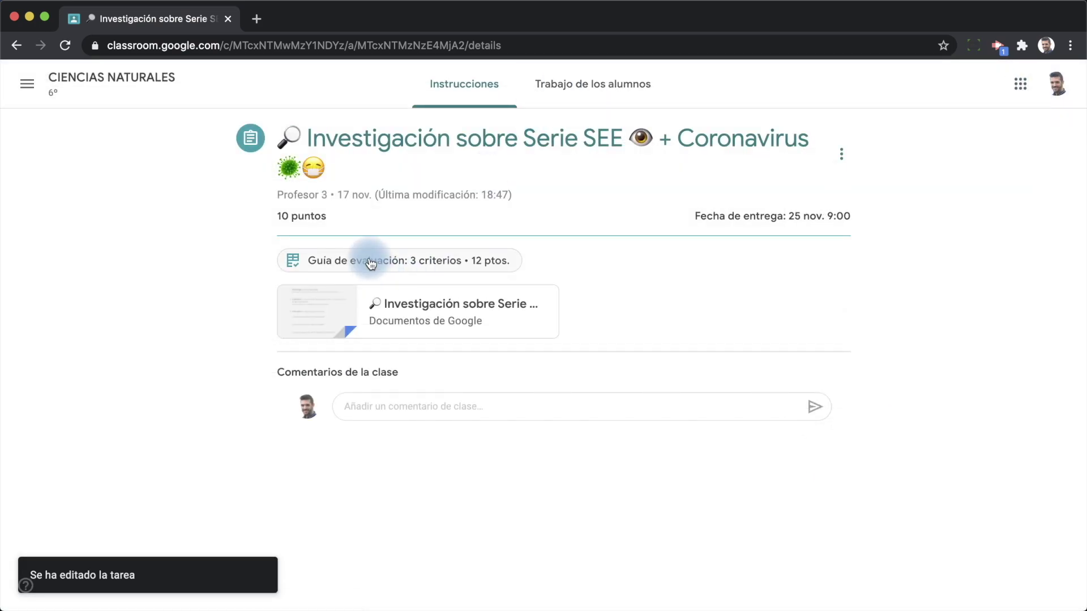
pyautogui.click(369, 261)
pyautogui.scroll(-2, 417, 373)
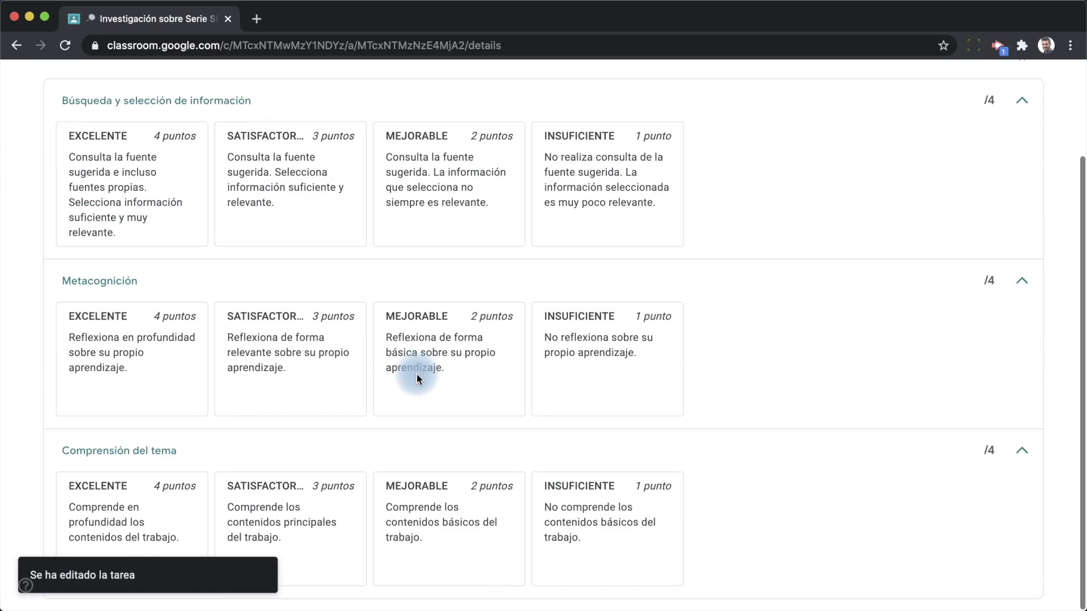
pyautogui.scroll(2, 417, 374)
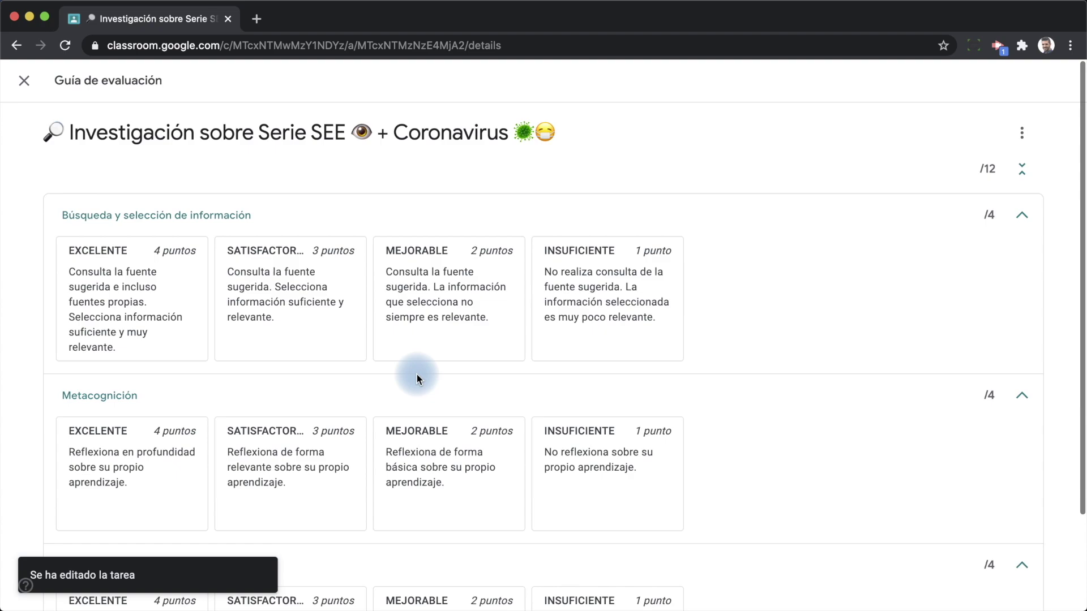
pyautogui.click(23, 82)
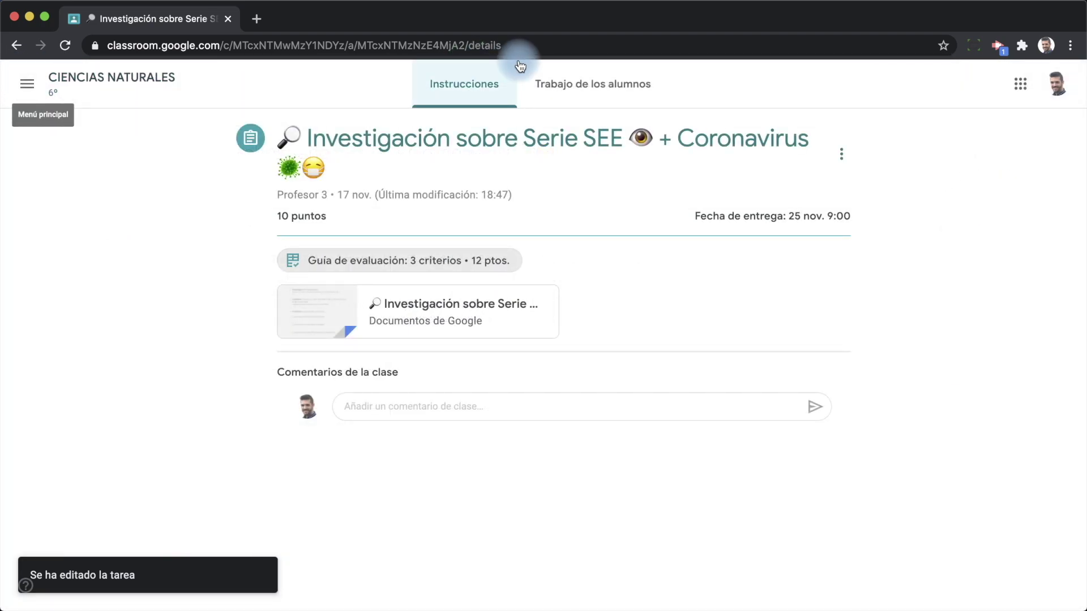
# Grade Alumno 1 with the rubric: MEJORABLE in Búsqueda y selección de información, SATISFACTORIO in Metacognición and in Comprensión del tema
pyautogui.click(557, 70)
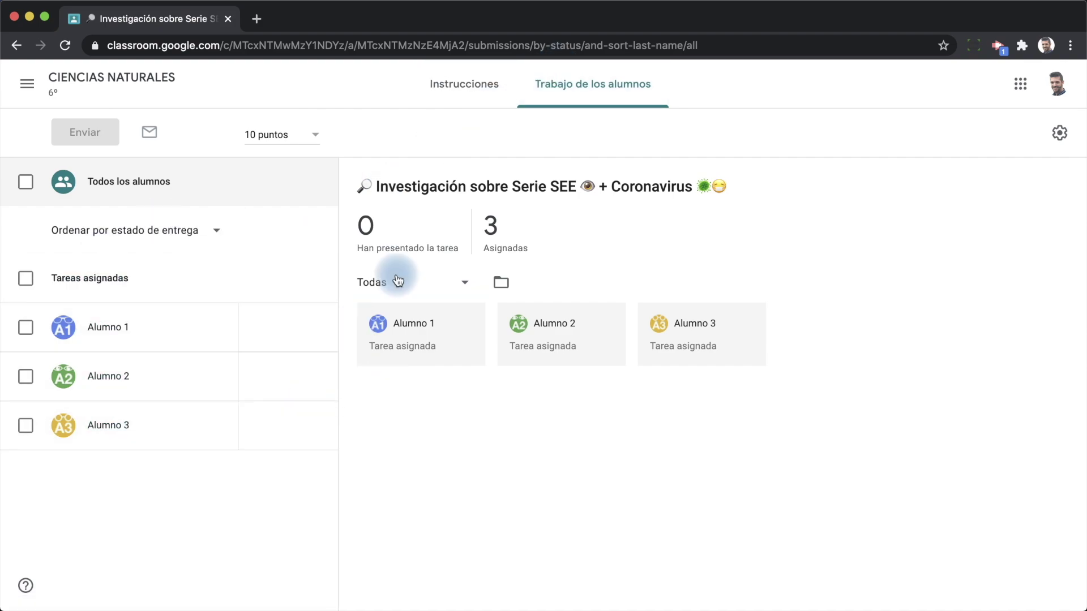
pyautogui.click(126, 323)
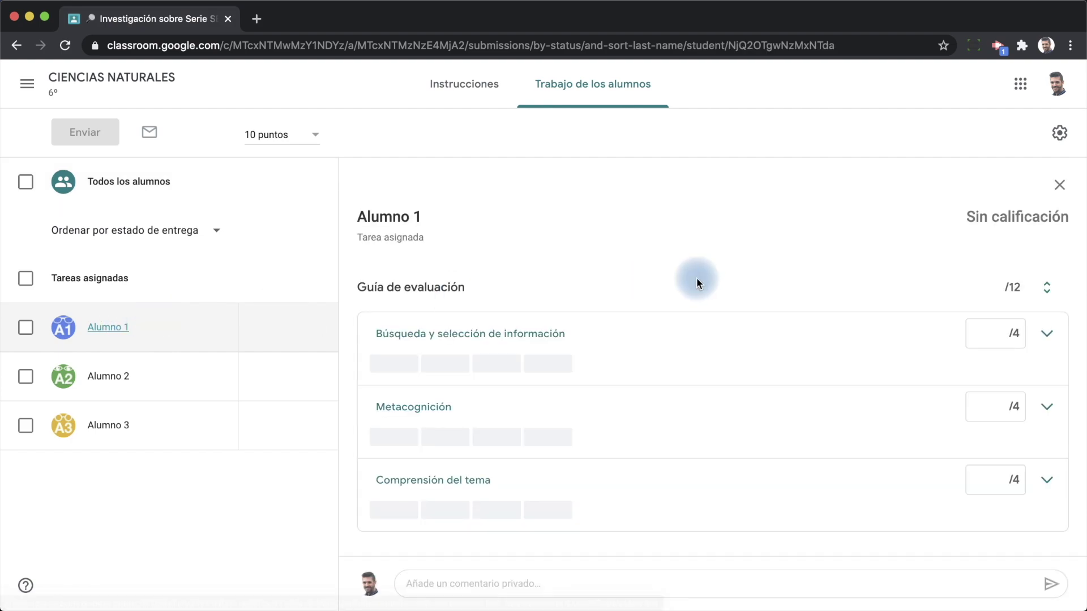
pyautogui.click(444, 583)
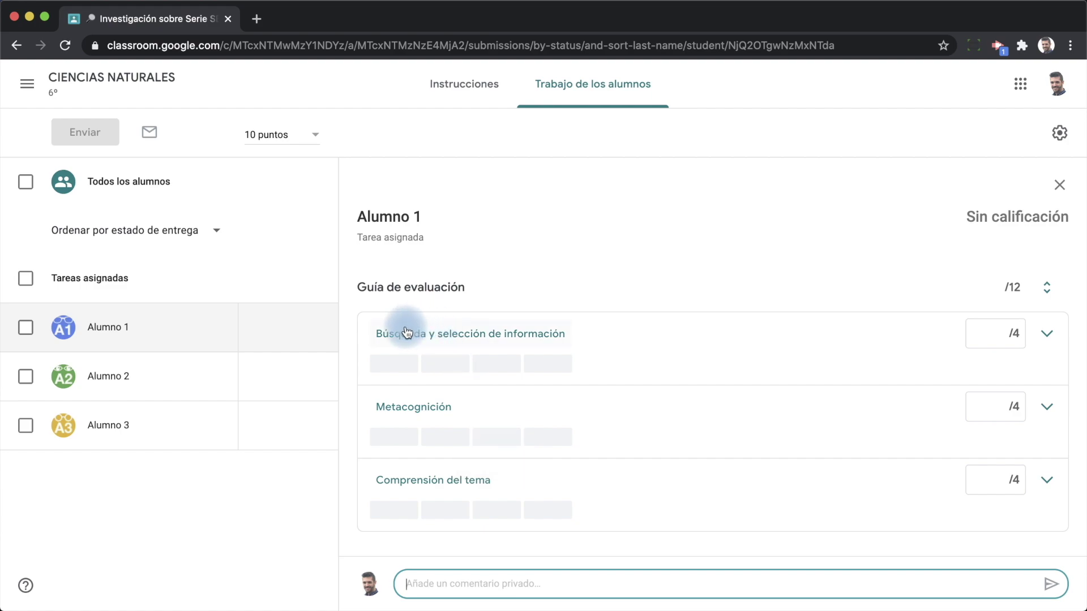
pyautogui.scroll(-1, 492, 460)
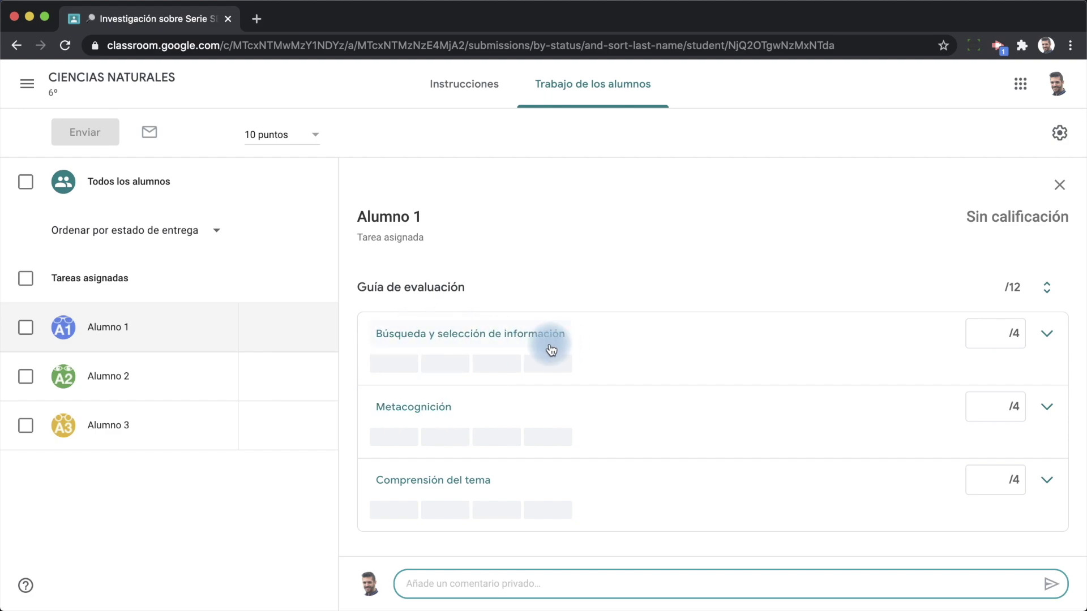
pyautogui.click(500, 363)
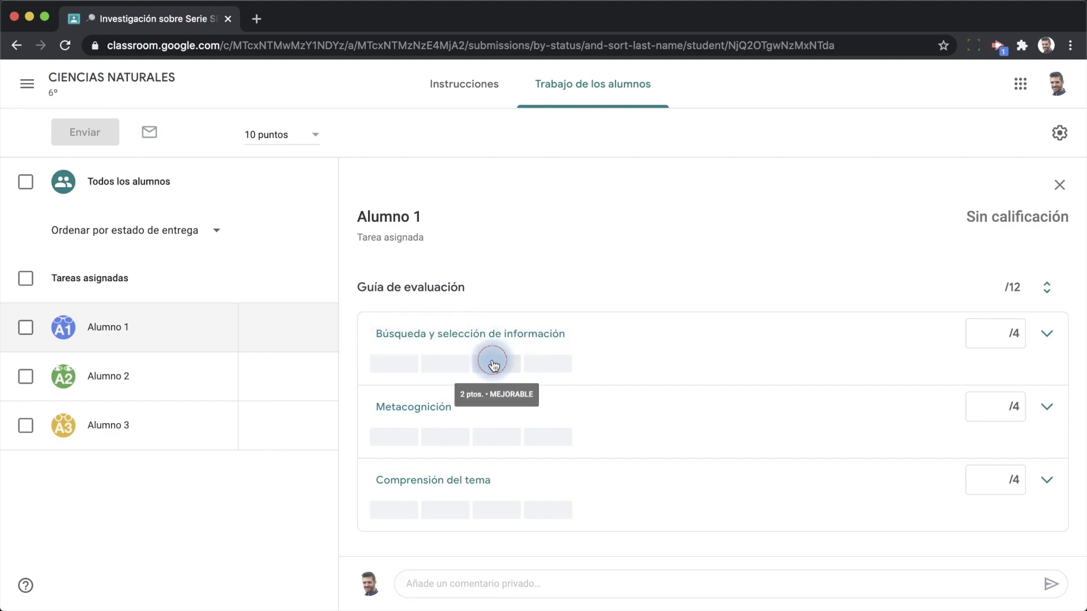
pyautogui.click(451, 442)
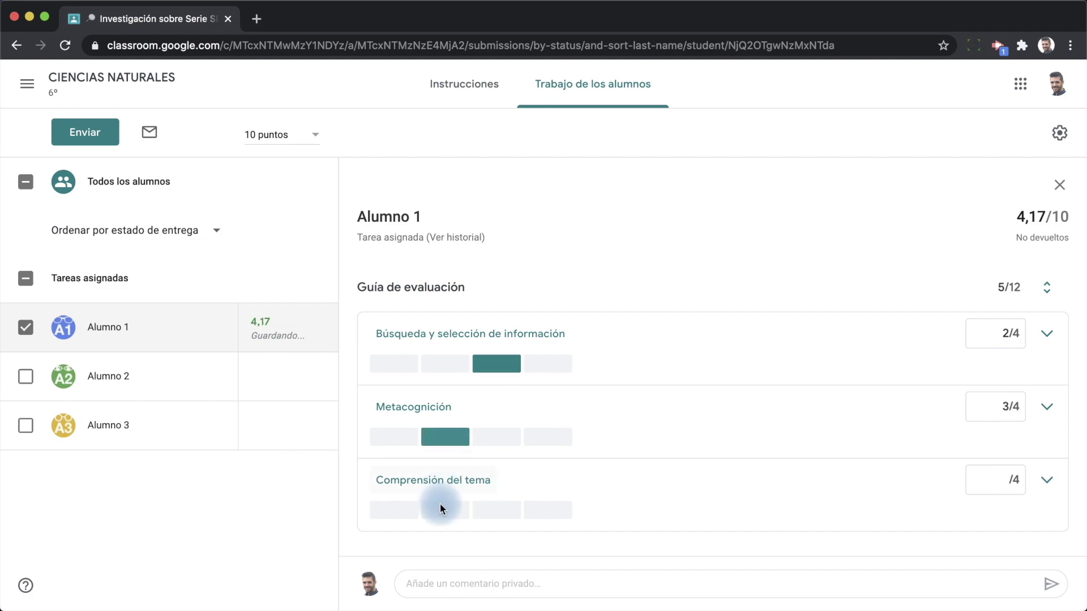
pyautogui.click(438, 522)
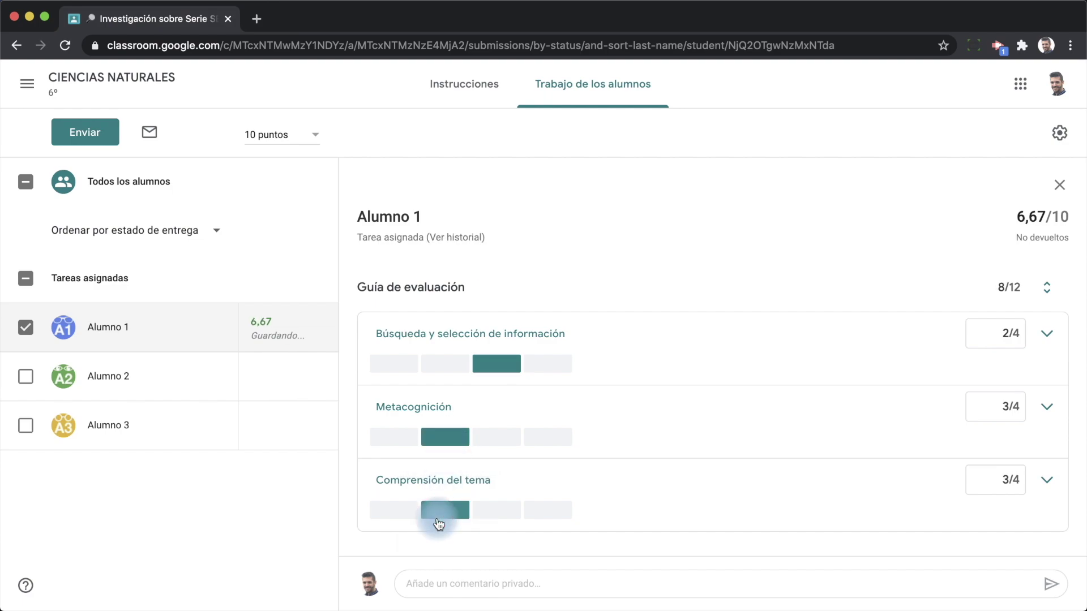
pyautogui.click(1012, 347)
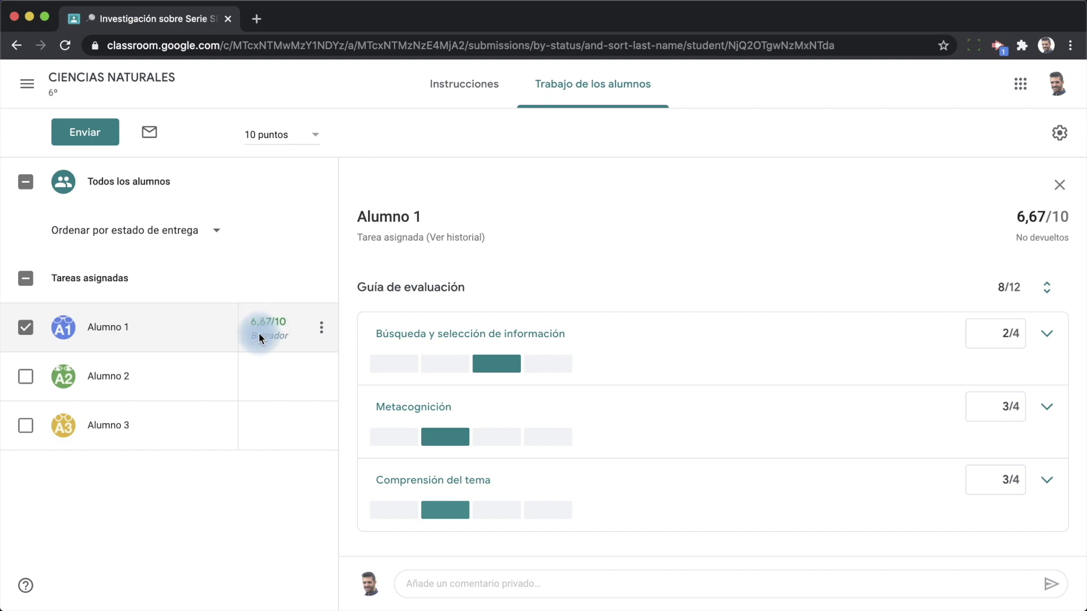
pyautogui.click(69, 129)
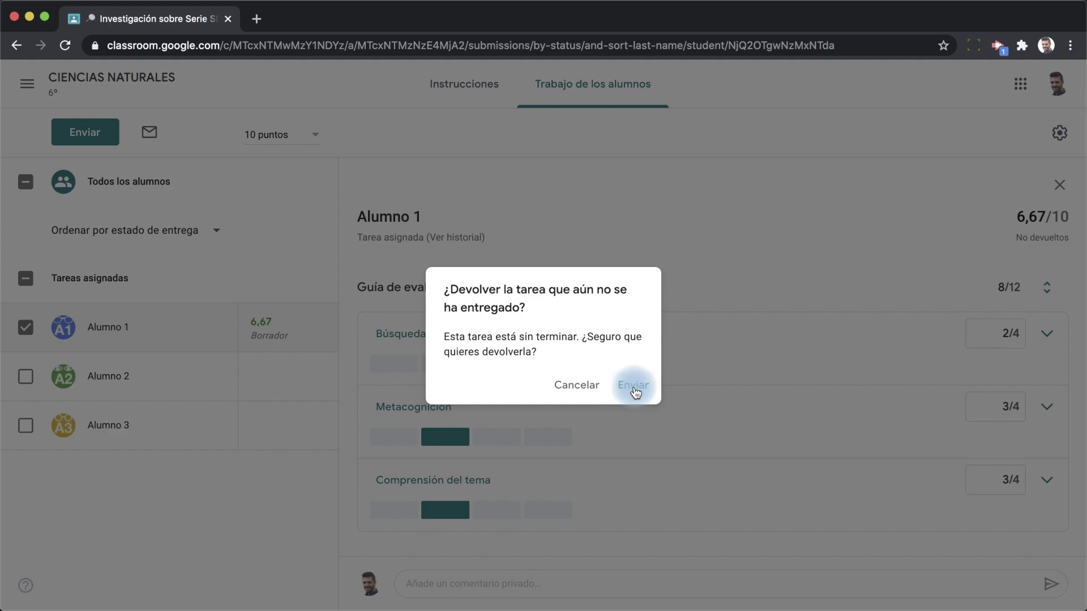
pyautogui.click(561, 390)
# Grade Alumno 2 with the rubric: EXCELENTE in Búsqueda y selección de información and in Metacognición, SATISFACTORIO in Comprensión del tema
pyautogui.click(146, 376)
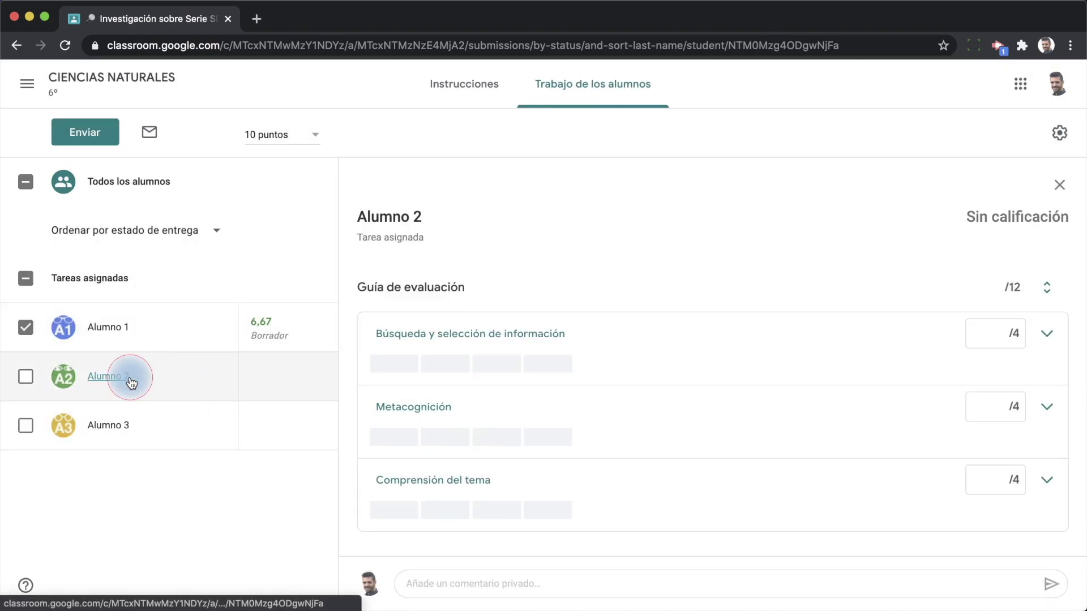
pyautogui.click(399, 364)
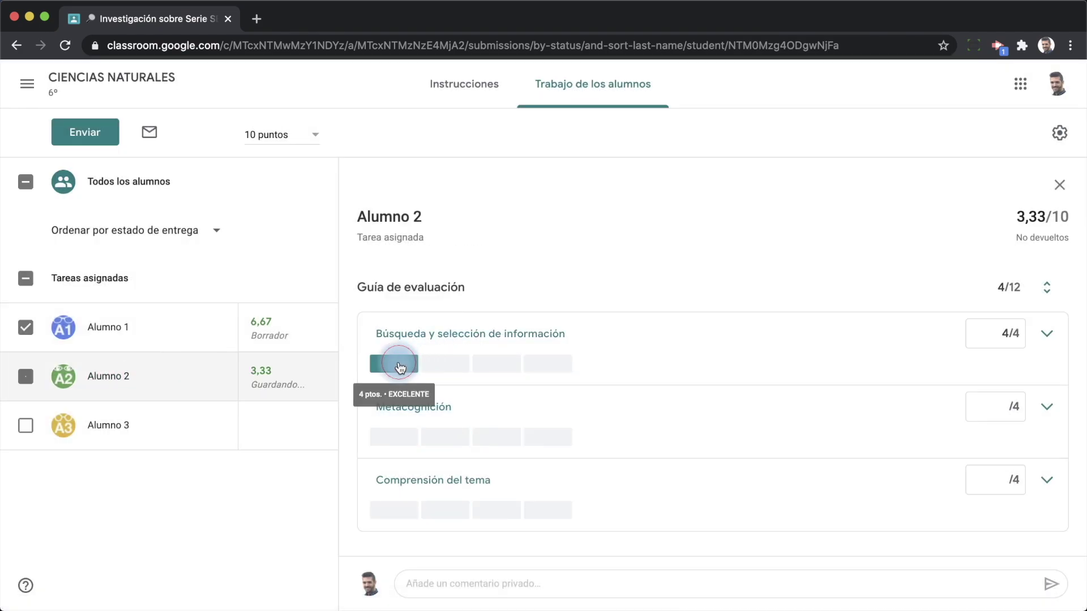
pyautogui.click(406, 438)
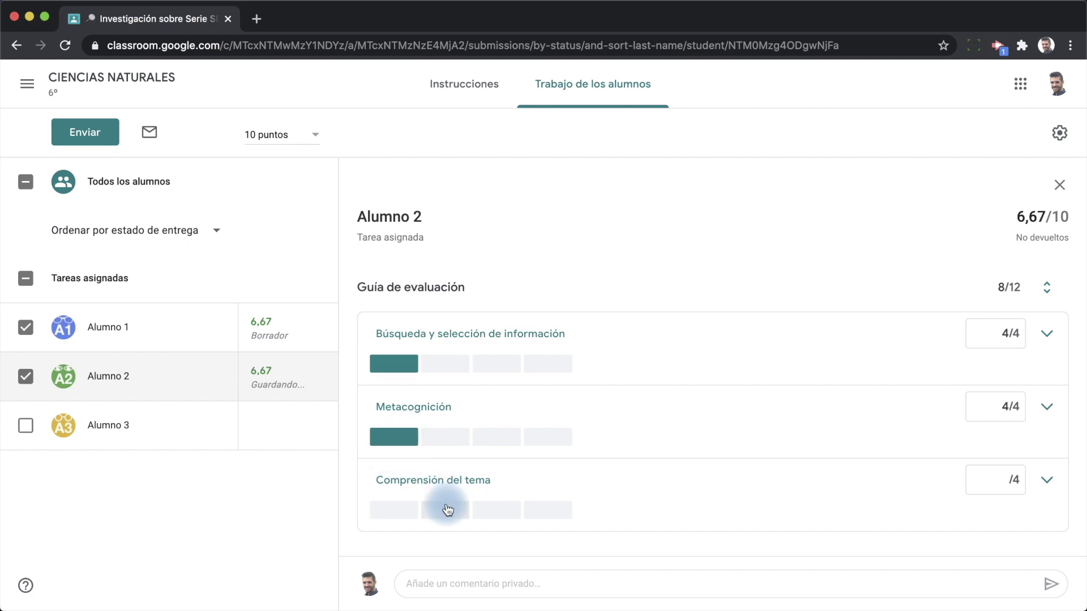
pyautogui.click(447, 510)
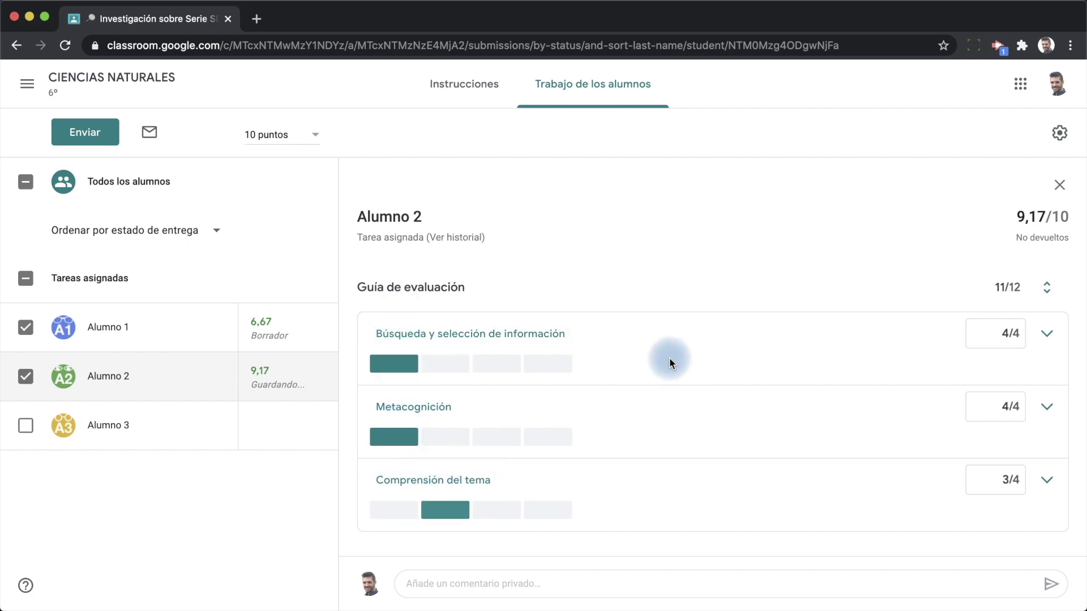
# Expand all three criteria in Alumno 2's rubric and review their level descriptions and selected levels
pyautogui.click(1045, 334)
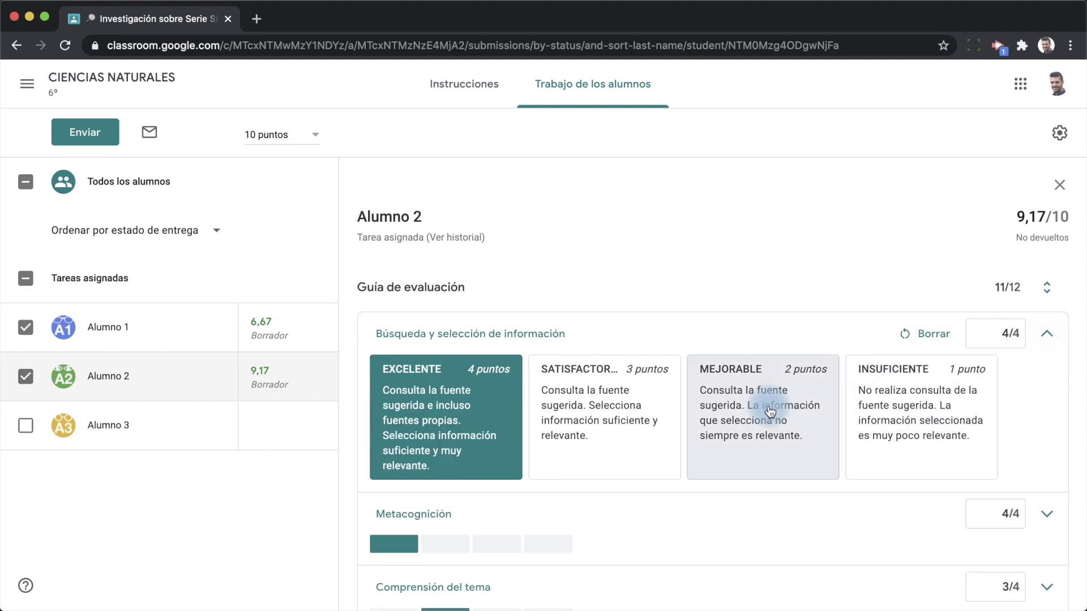
pyautogui.scroll(-3, 877, 413)
pyautogui.click(1047, 434)
pyautogui.scroll(-3, 1047, 446)
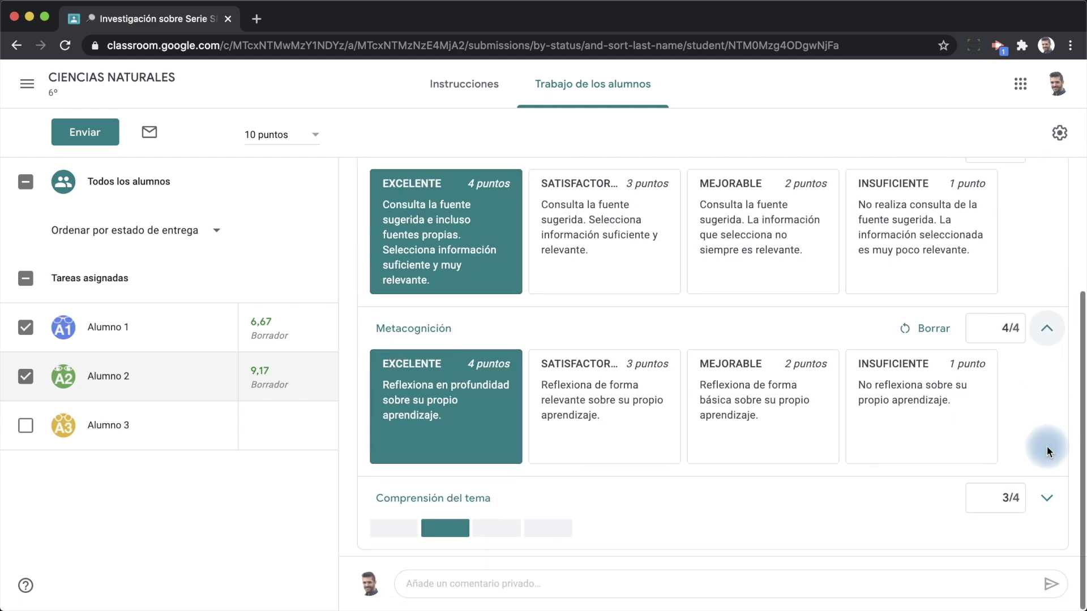
pyautogui.click(1048, 499)
pyautogui.scroll(5, 784, 395)
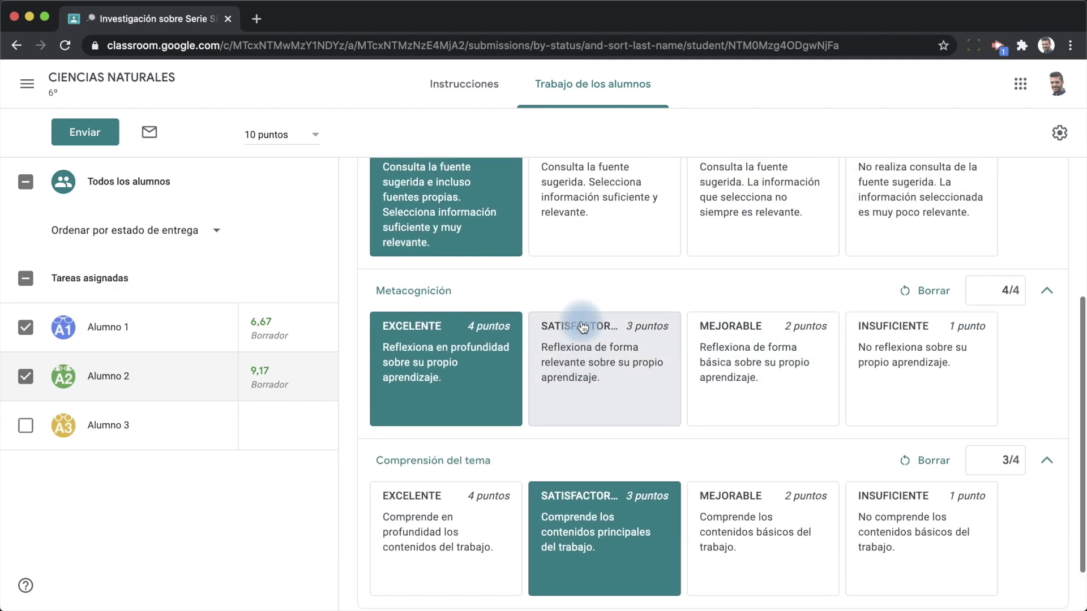
pyautogui.scroll(-3, 564, 276)
pyautogui.scroll(-2, 564, 274)
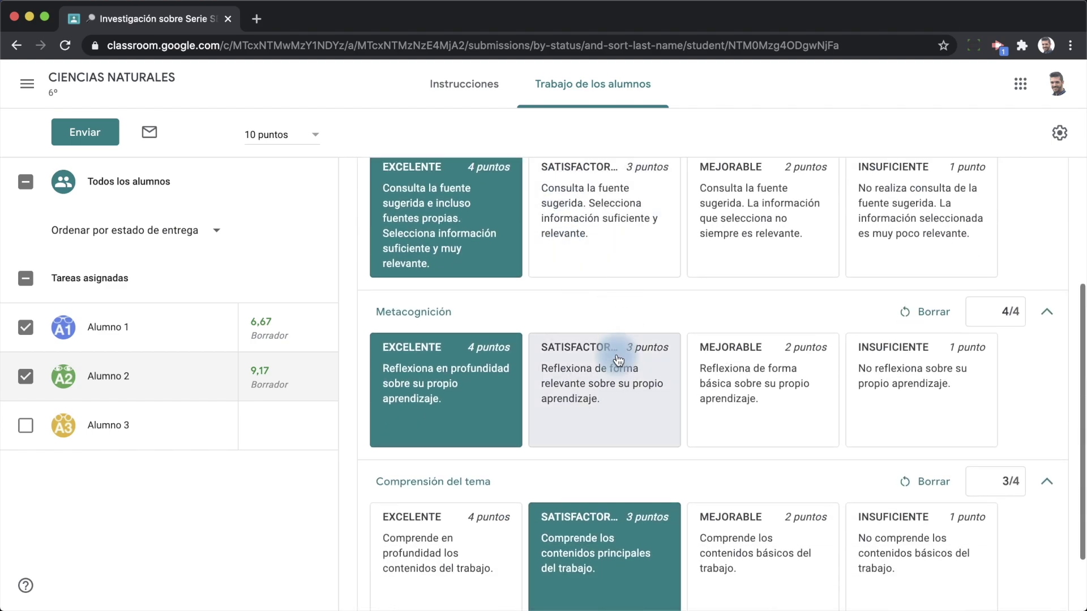
# Try SATISFACTORIO and MEJORABLE in Alumno 2's Metacognición and Búsqueda y selección de información, and reselect EXCELENTE in both
pyautogui.click(622, 352)
pyautogui.click(712, 375)
pyautogui.click(483, 395)
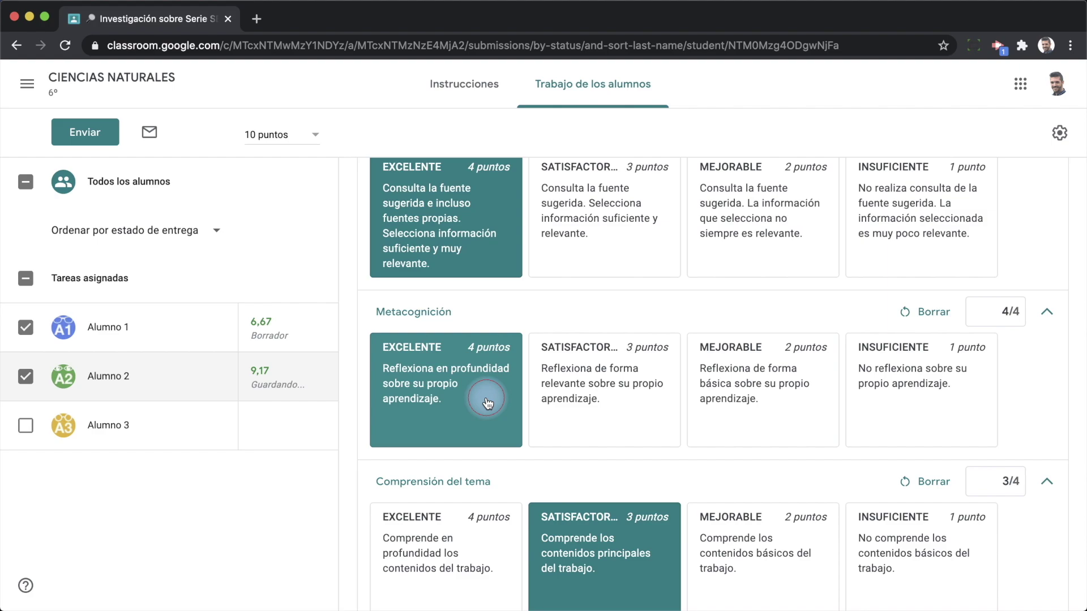
pyautogui.click(619, 256)
pyautogui.click(752, 243)
pyautogui.click(366, 235)
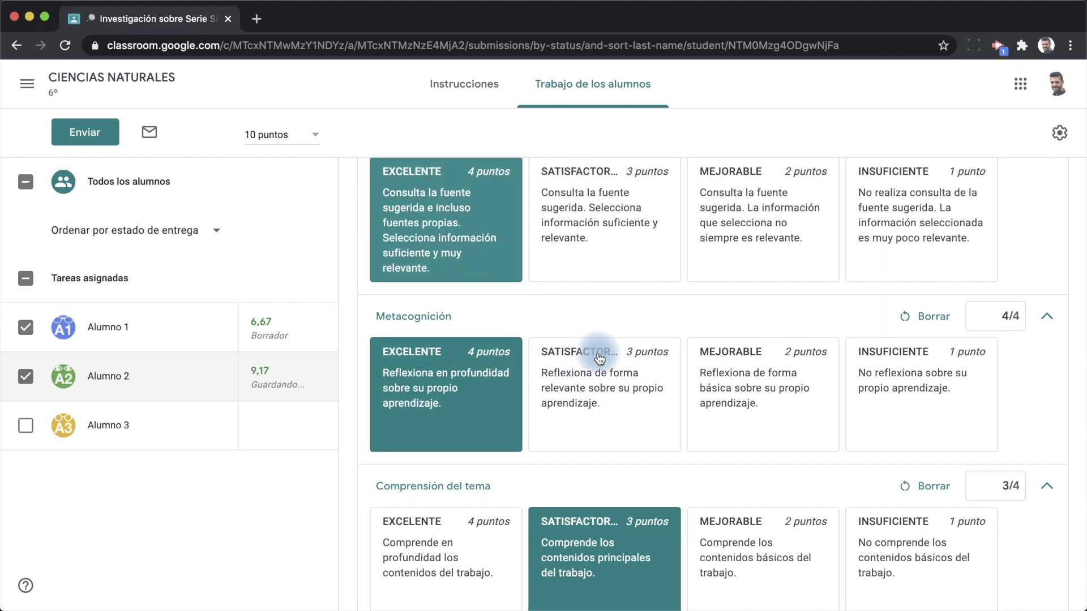
pyautogui.scroll(-2, 607, 359)
pyautogui.scroll(5, 609, 362)
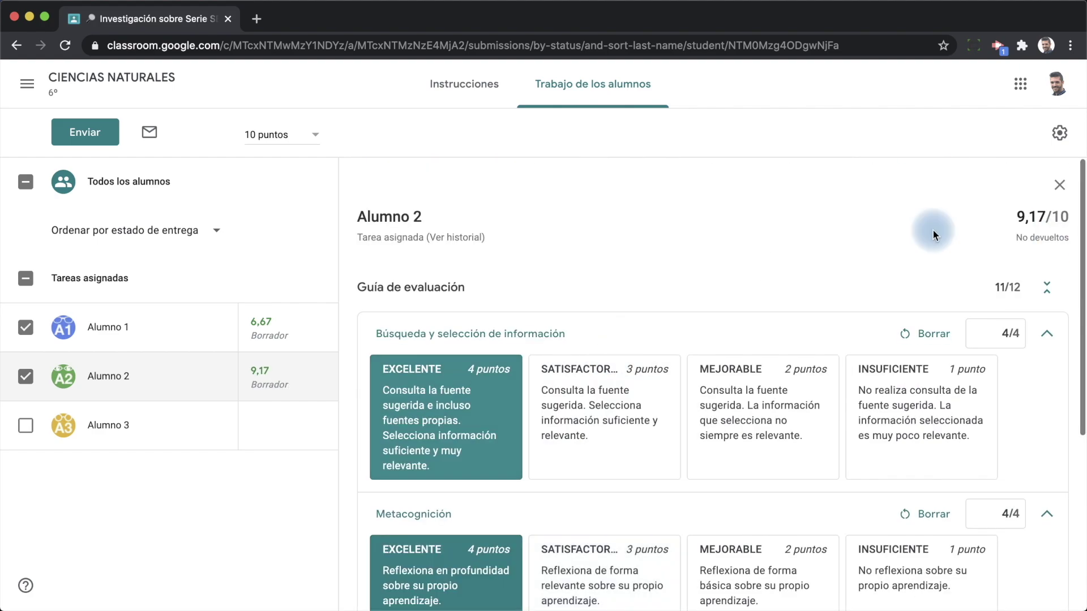
pyautogui.scroll(-5, 566, 340)
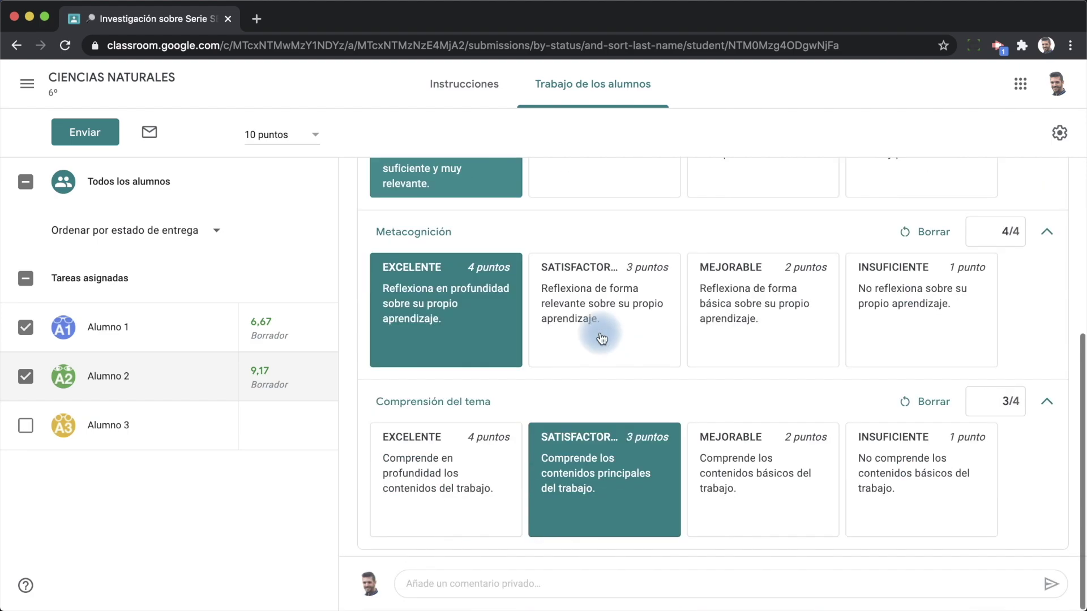
pyautogui.scroll(5, 589, 311)
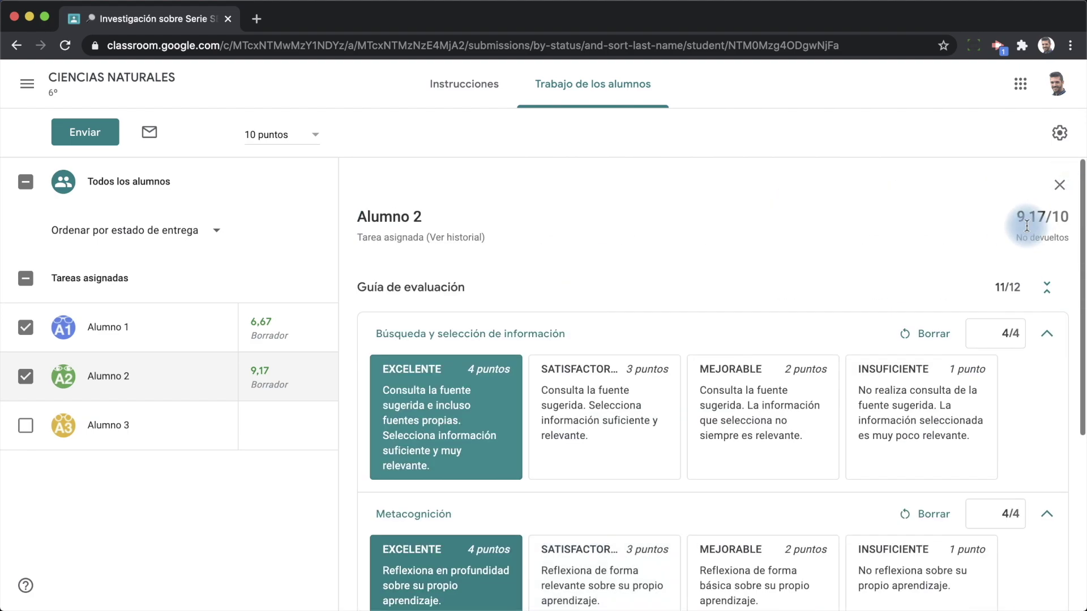
# Grade Alumno 3 with the rubric, giving MEJORABLE in all three criteria
pyautogui.click(110, 422)
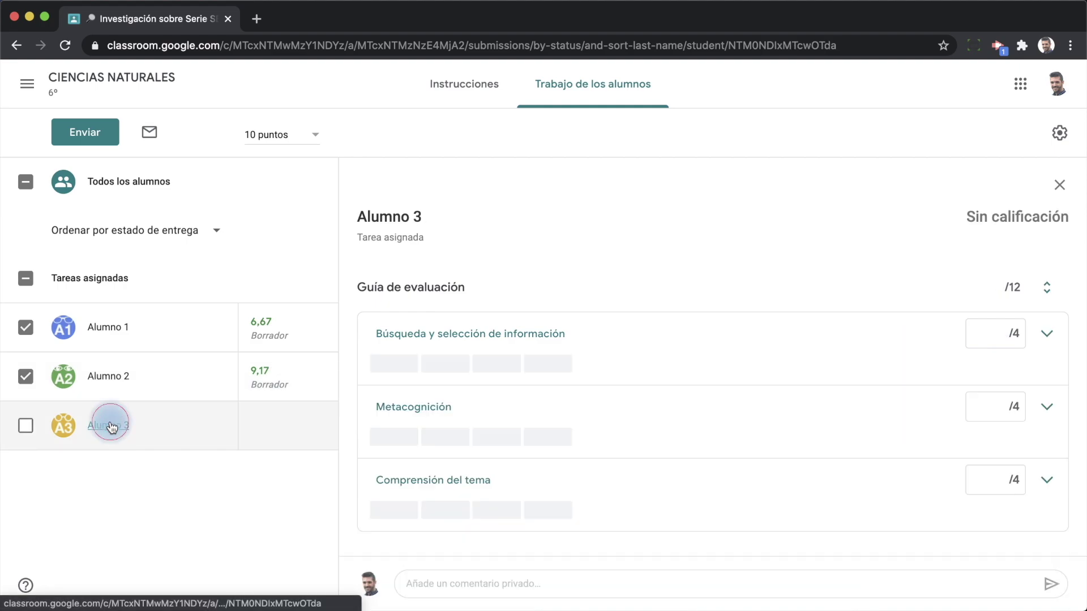
pyautogui.click(504, 365)
pyautogui.click(504, 438)
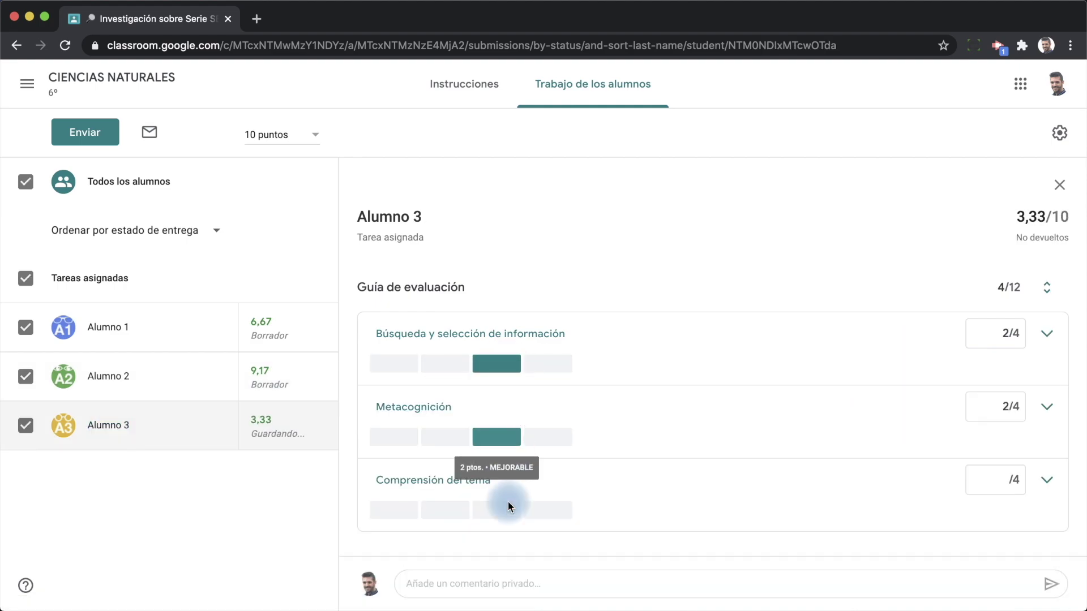
pyautogui.click(502, 509)
pyautogui.click(486, 365)
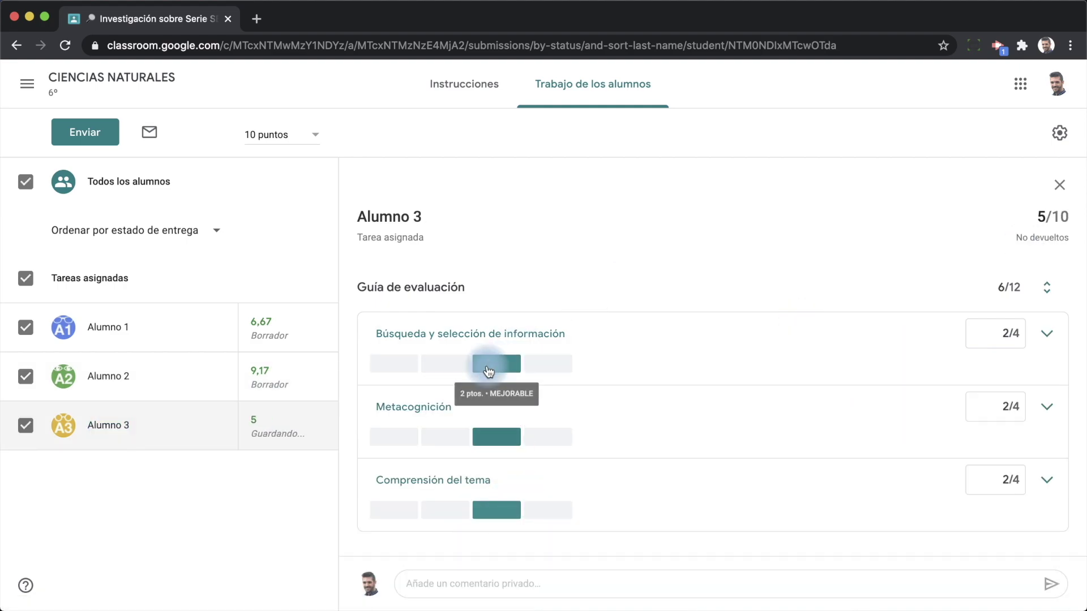
# Return the graded work to all three students without a private comment, confirming the return of unsubmitted assignments
pyautogui.click(72, 142)
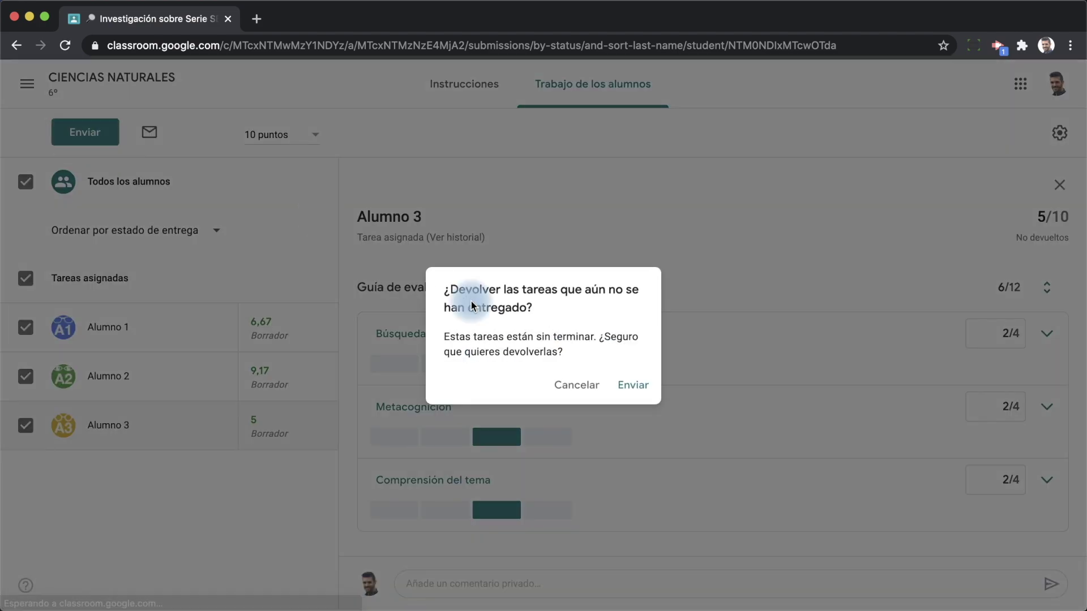
pyautogui.click(627, 389)
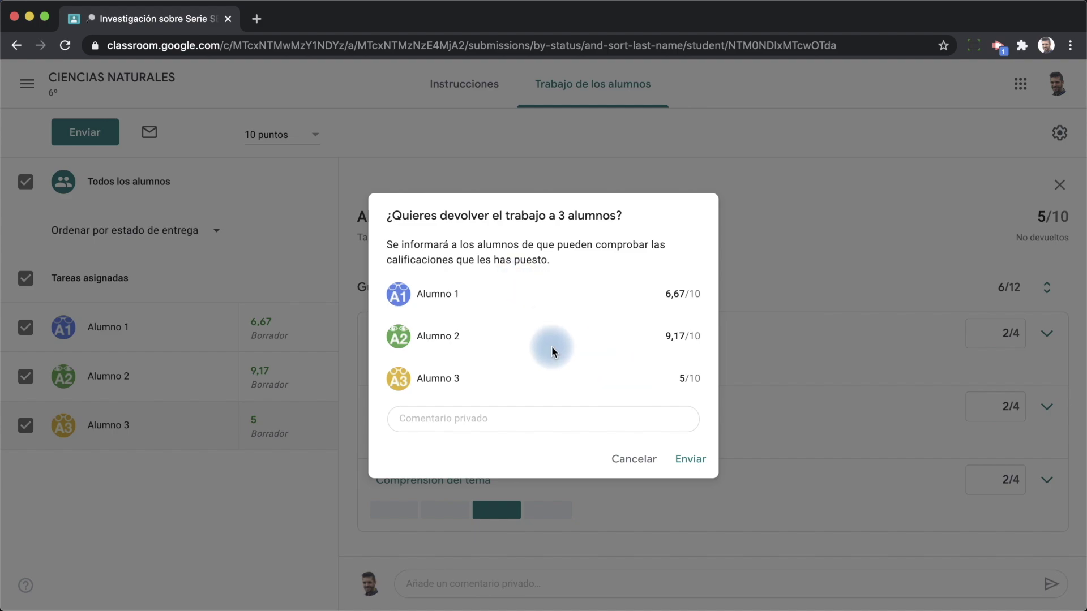
pyautogui.click(435, 419)
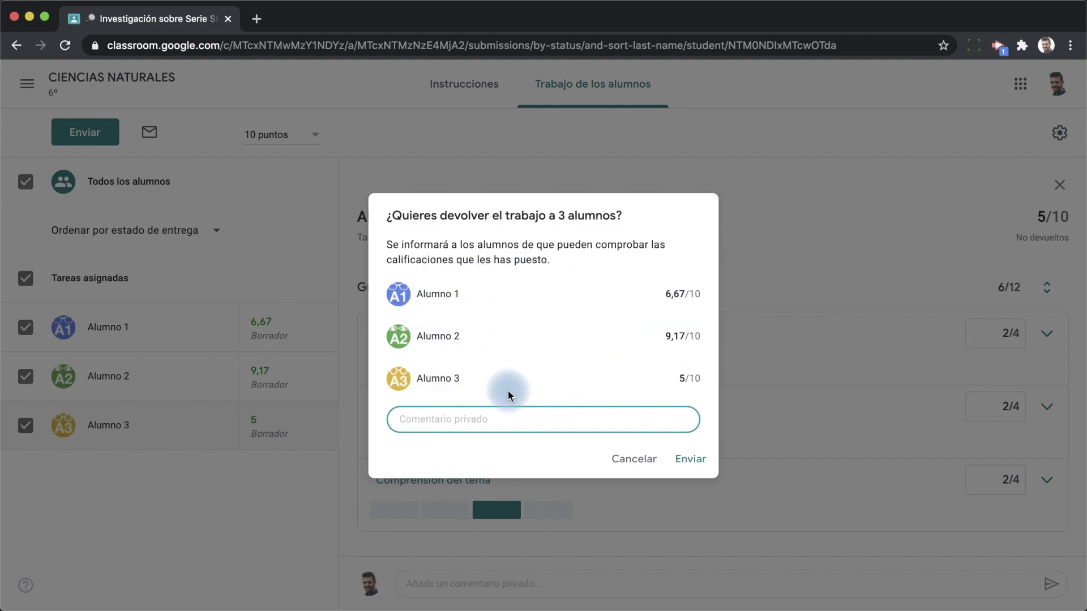
pyautogui.click(691, 459)
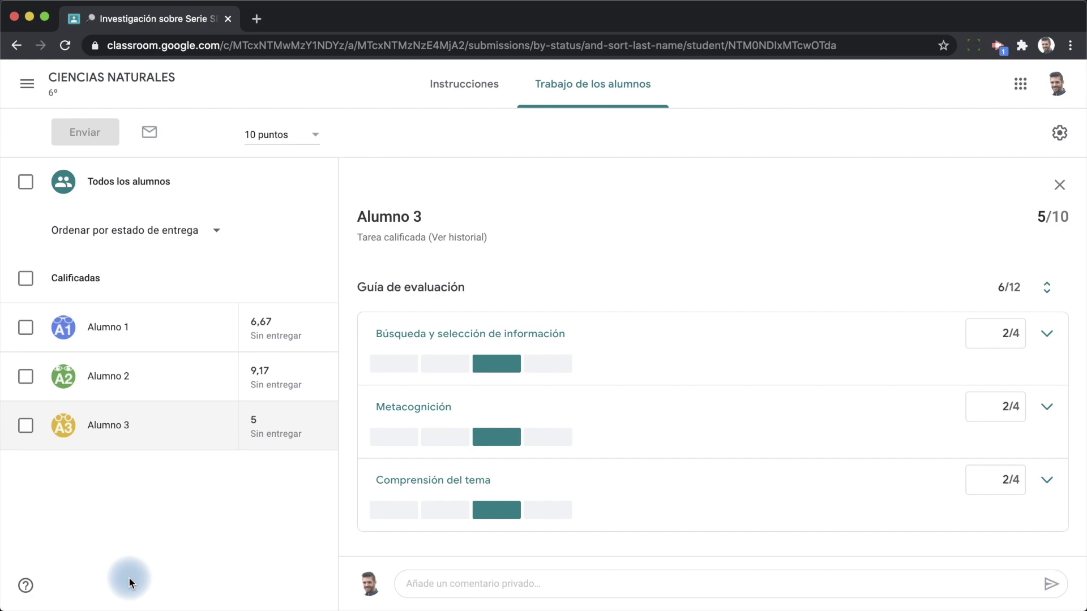
# Check the rubric attached to the assignment's instructions and the overview of the students' returned grades
pyautogui.click(473, 92)
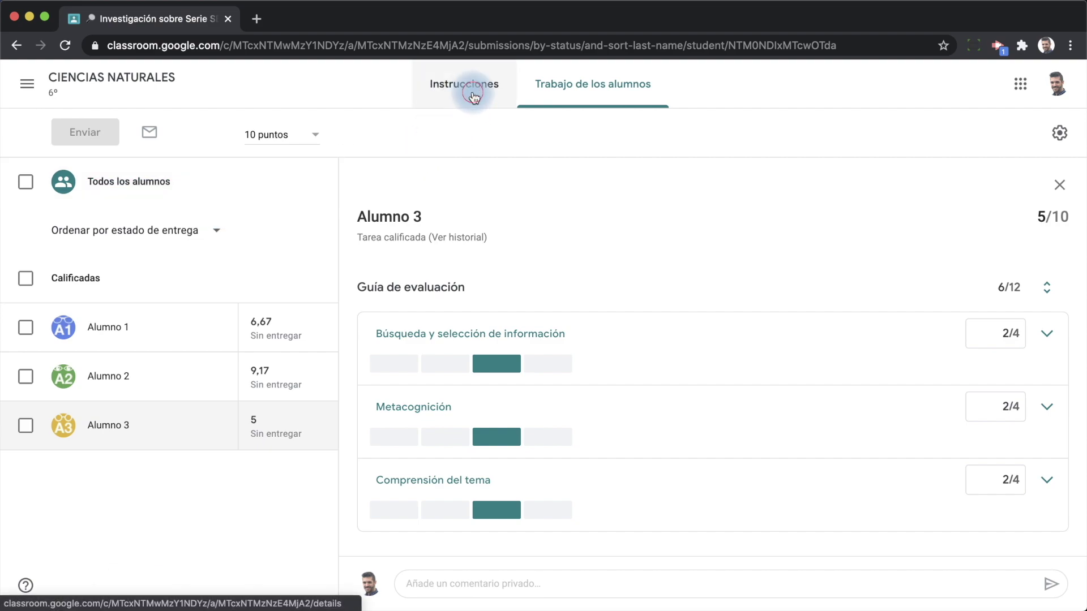
pyautogui.click(399, 262)
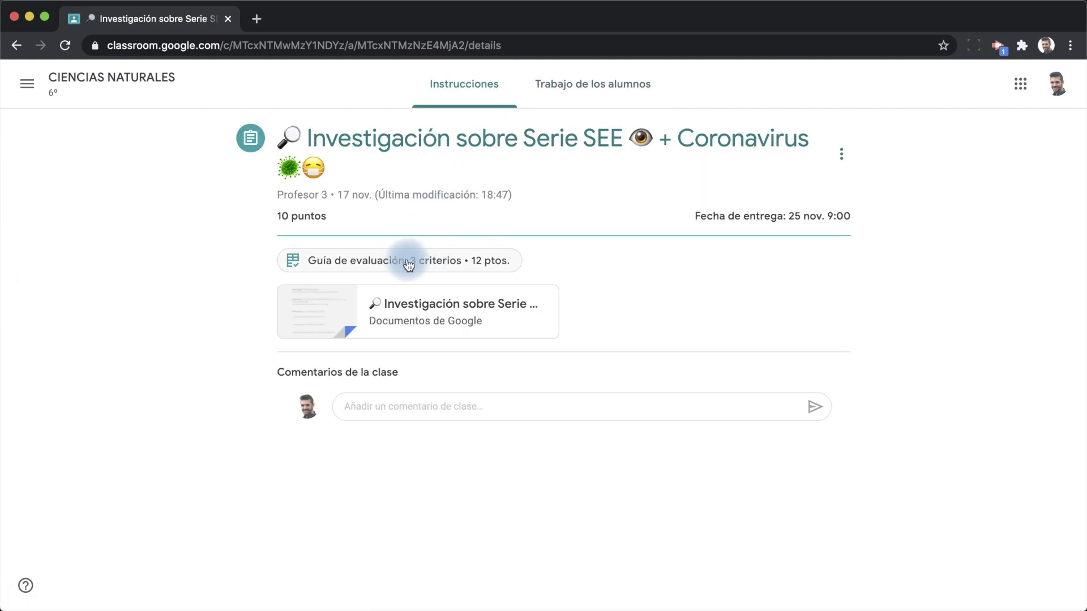
pyautogui.click(24, 80)
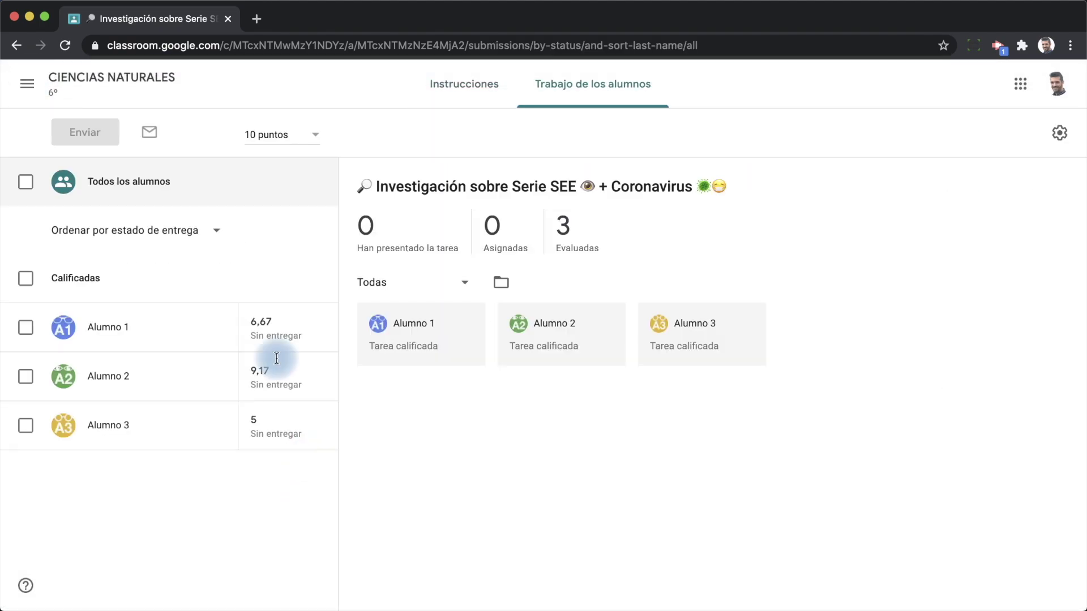
# Open the assignment for editing, export its rubric to Google Sheets, and open the exported spreadsheet
pyautogui.click(469, 94)
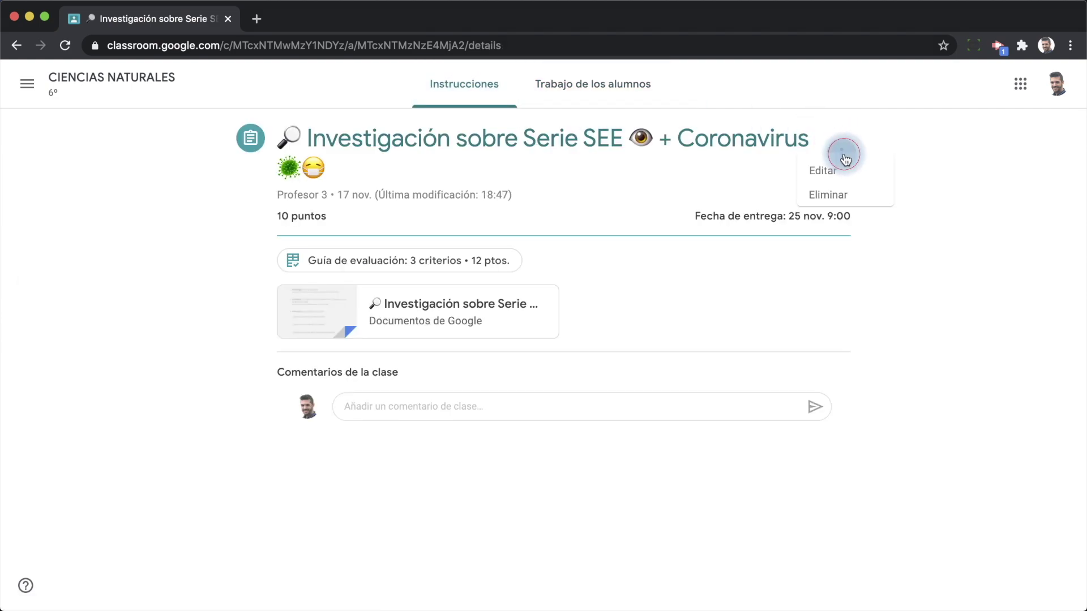
pyautogui.click(802, 187)
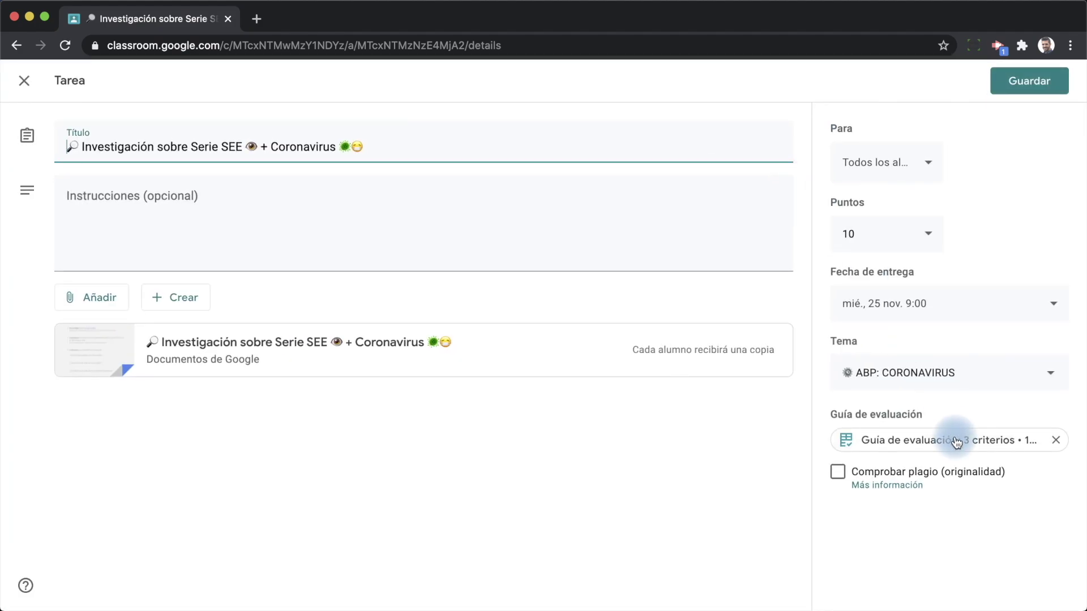
pyautogui.click(953, 447)
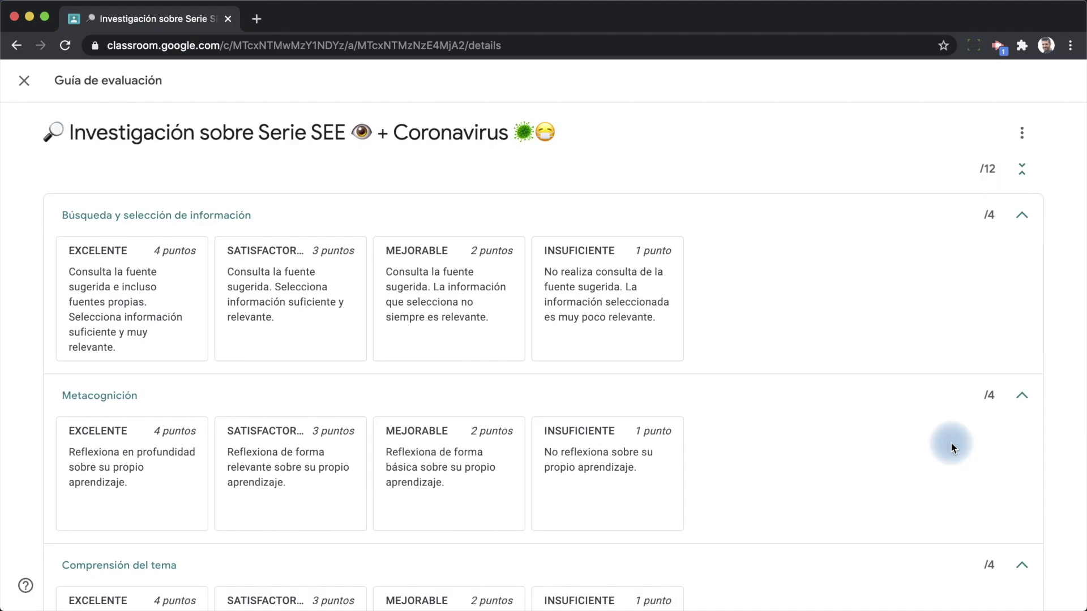
pyautogui.click(1021, 134)
pyautogui.click(964, 223)
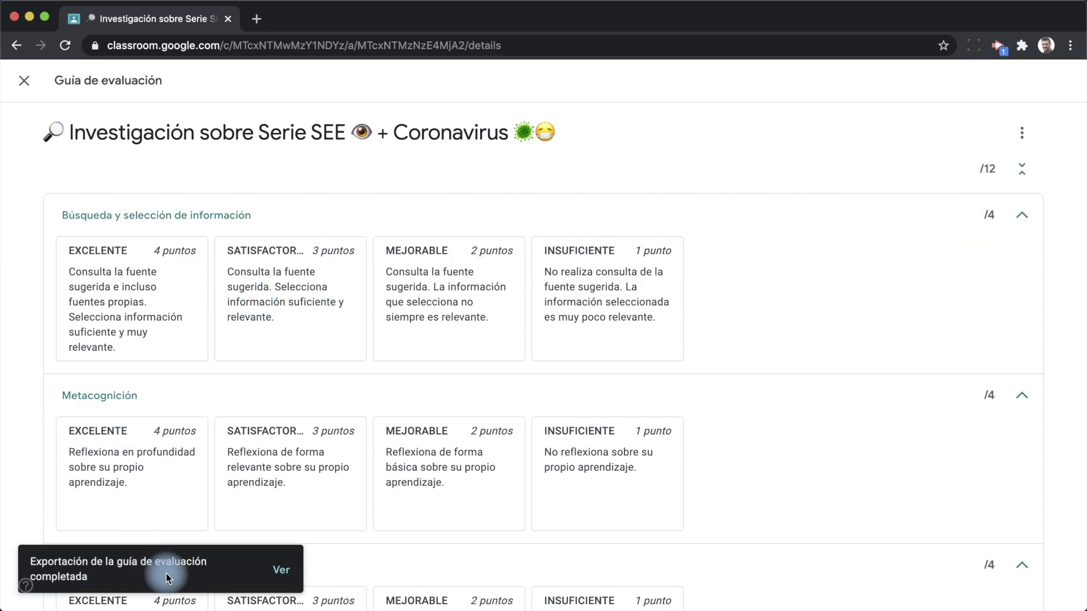
pyautogui.click(276, 572)
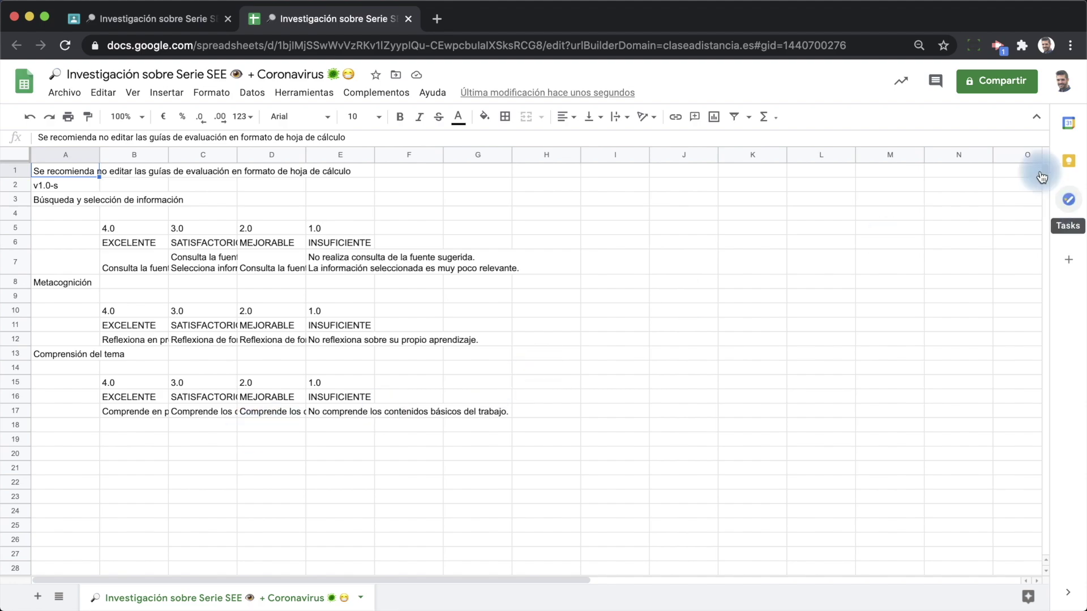
# Share the exported rubric spreadsheet with Profesor 1 as Editor, with user notification enabled
pyautogui.click(1002, 77)
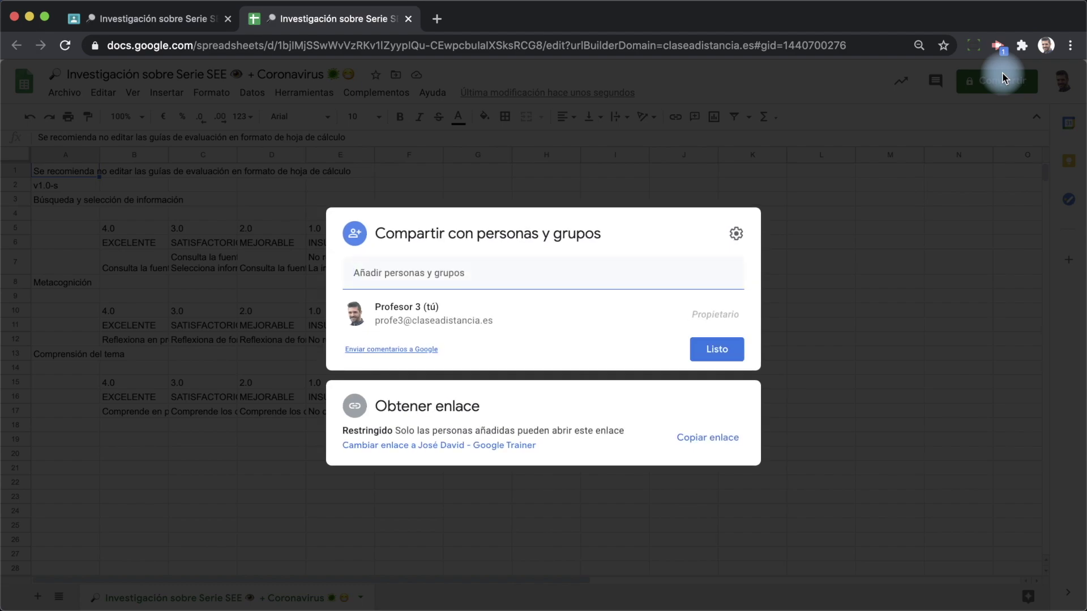
pyautogui.write('profesor 1')
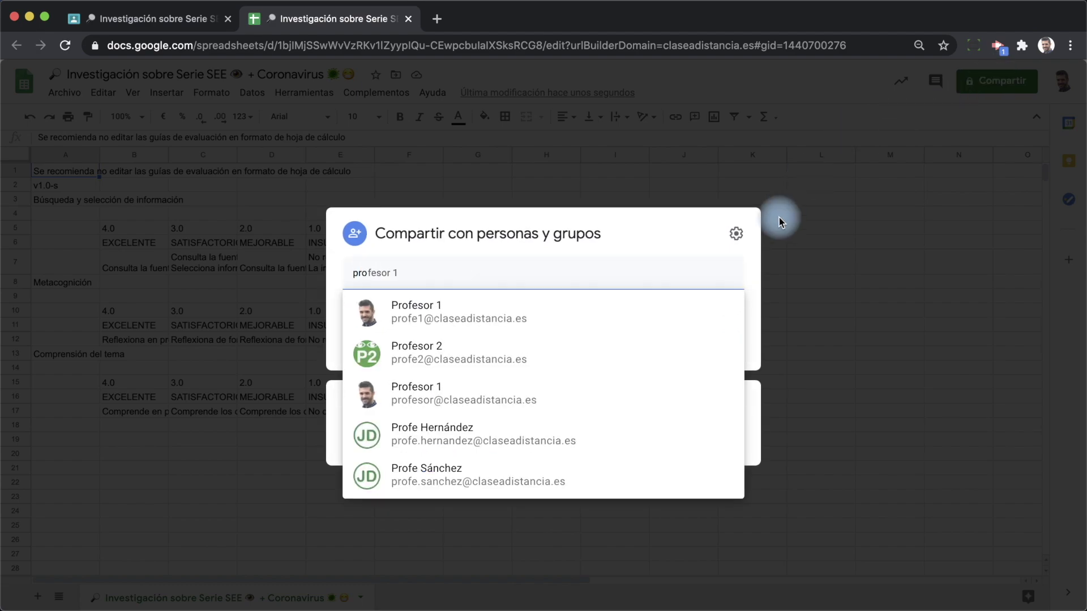
pyautogui.click(601, 301)
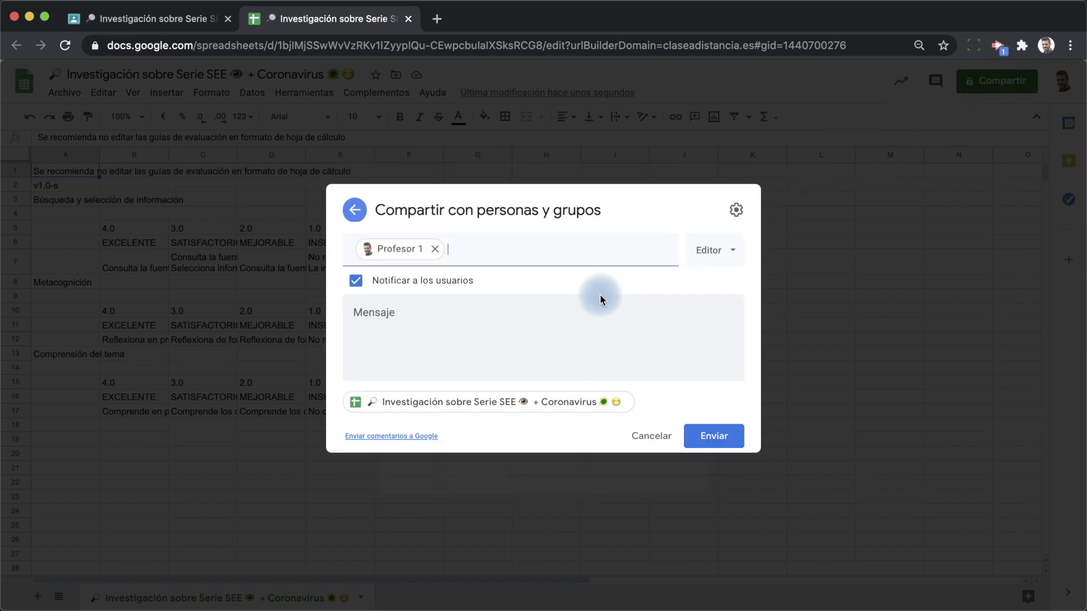
pyautogui.click(715, 453)
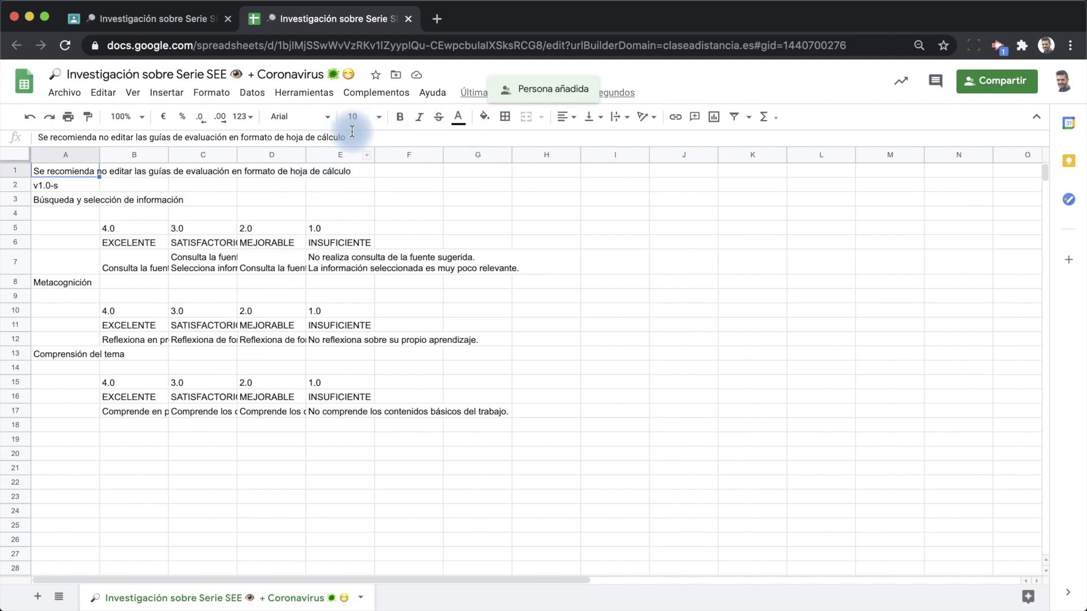
# Open Google Drive's Mi unidad in a new tab, locate the exported rubric spreadsheet, and open the Classroom folder
pyautogui.click(436, 18)
pyautogui.write('drive.google.com/drive/my-drive')
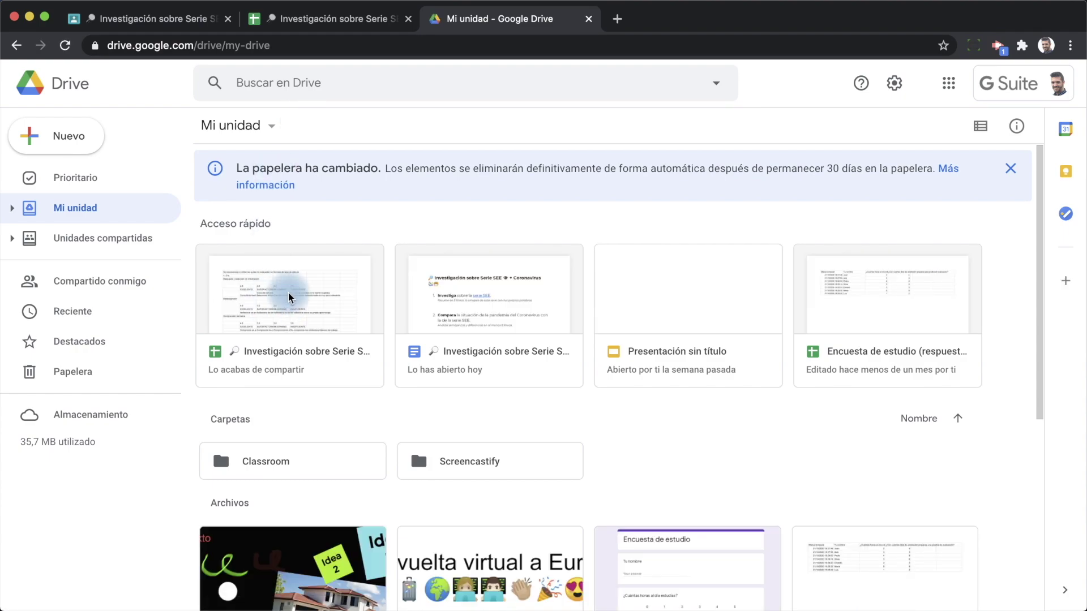
pyautogui.click(289, 298)
pyautogui.doubleClick(267, 309)
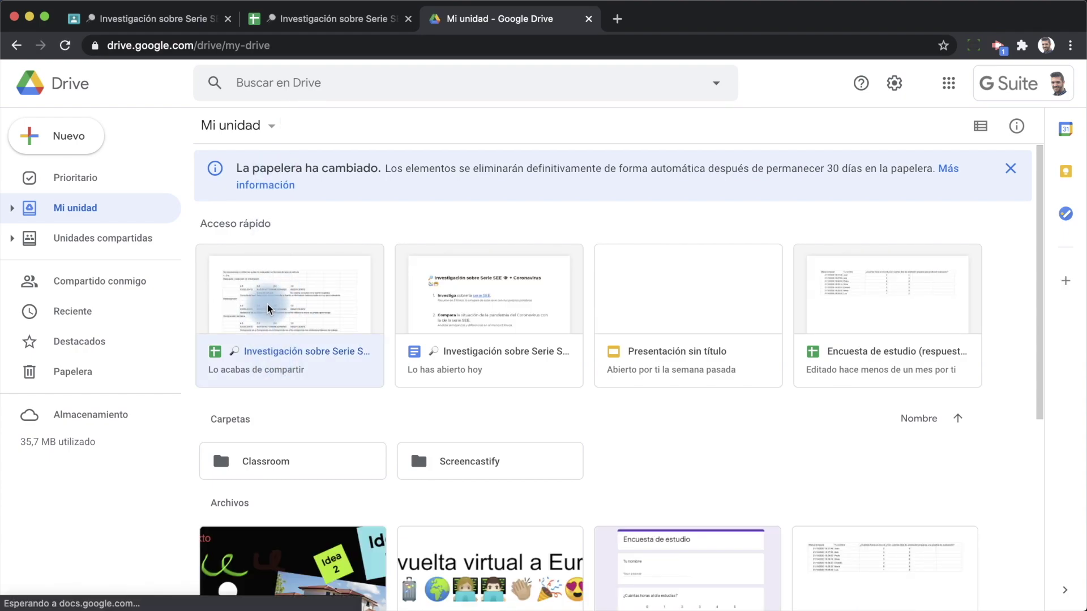
pyautogui.doubleClick(313, 469)
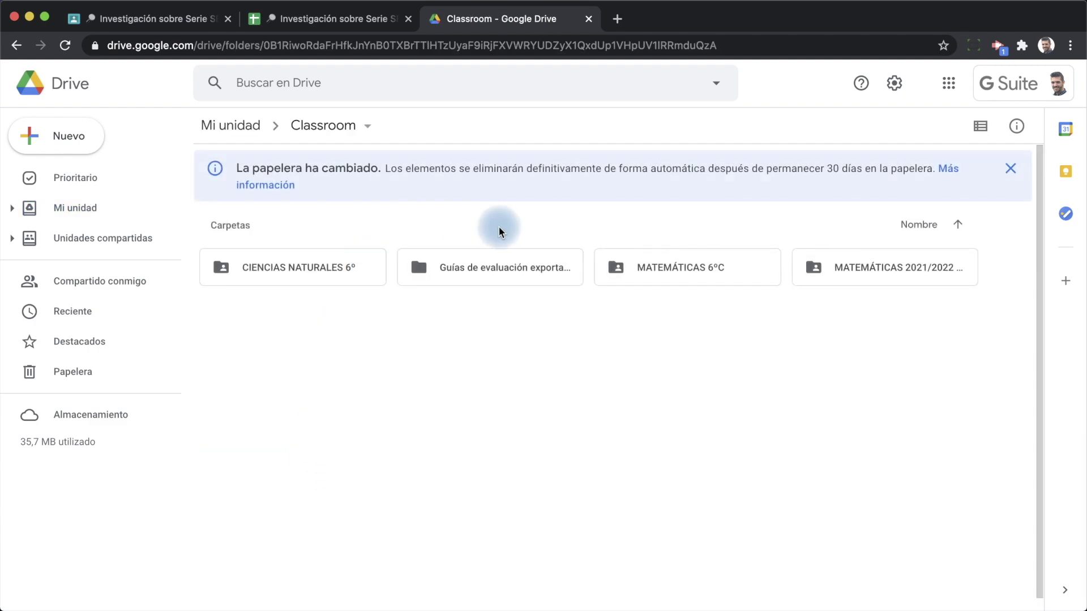
# Open the Guías de evaluación exportadas folder inside Drive's Classroom folder and locate the exported Serie SEE rubric
pyautogui.click(274, 271)
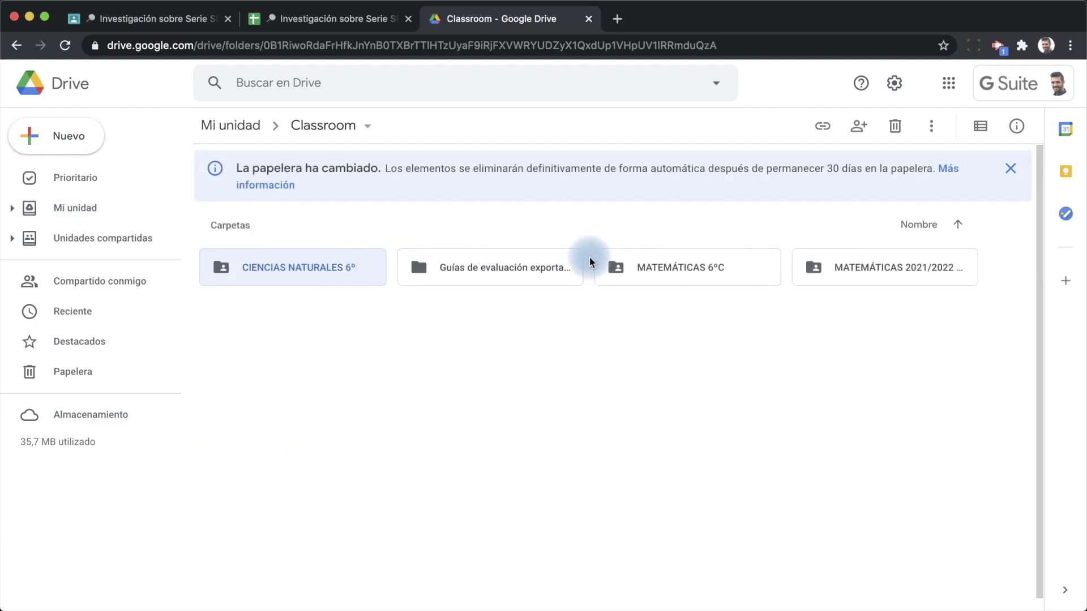
pyautogui.click(670, 264)
pyautogui.click(818, 252)
pyautogui.click(679, 252)
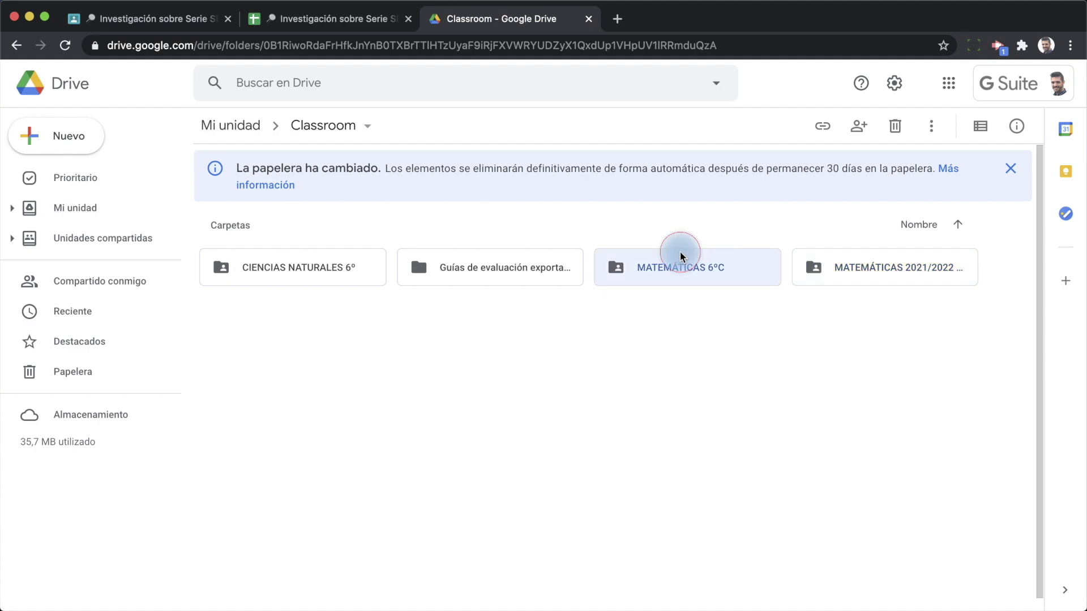
pyautogui.click(534, 277)
pyautogui.click(444, 282)
pyautogui.click(475, 274)
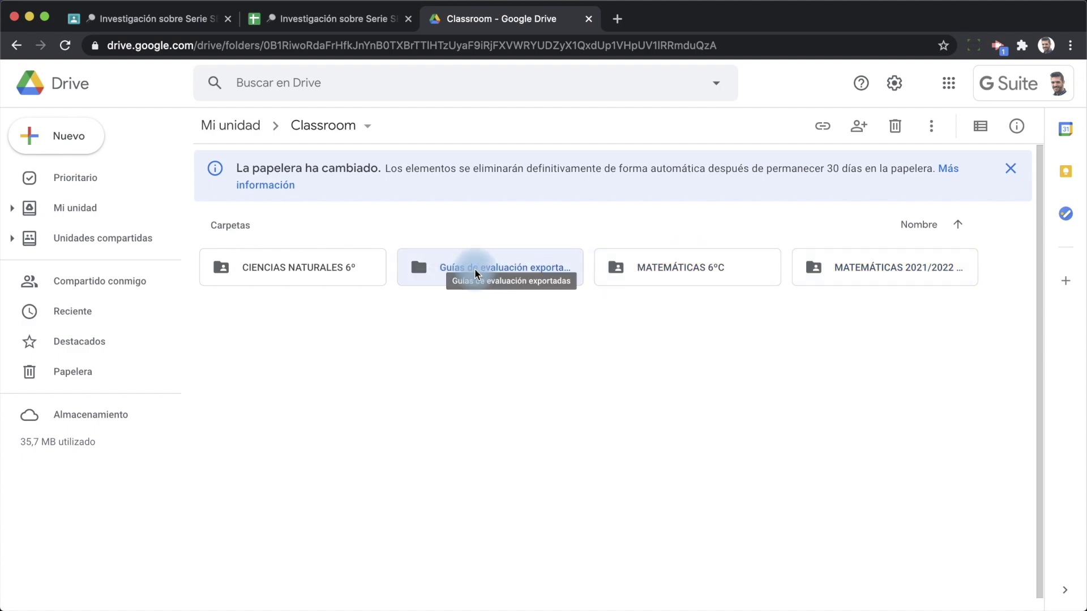
pyautogui.doubleClick(476, 274)
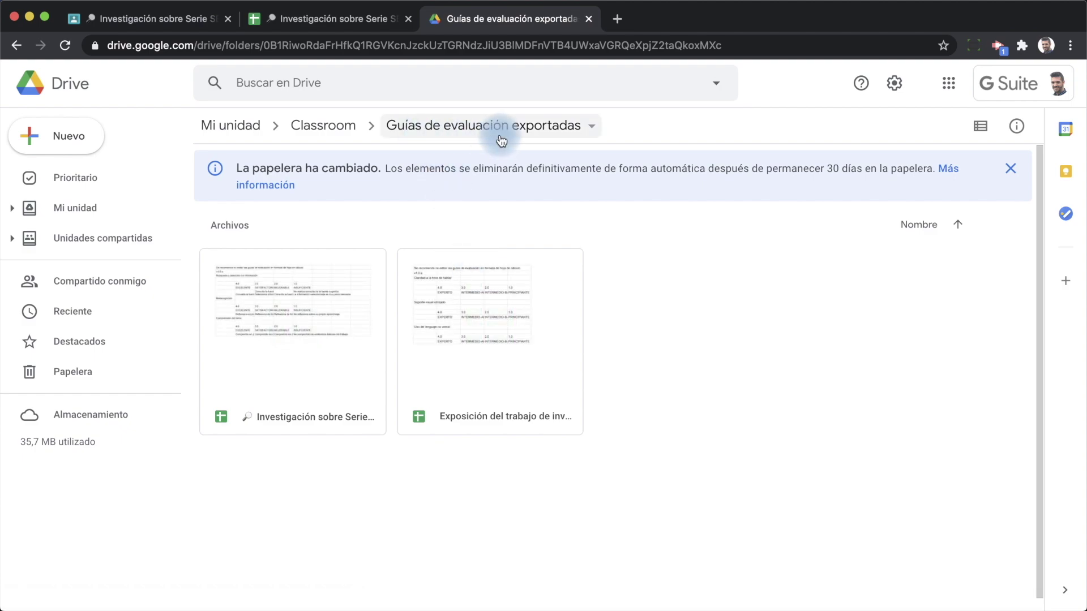
pyautogui.click(1011, 168)
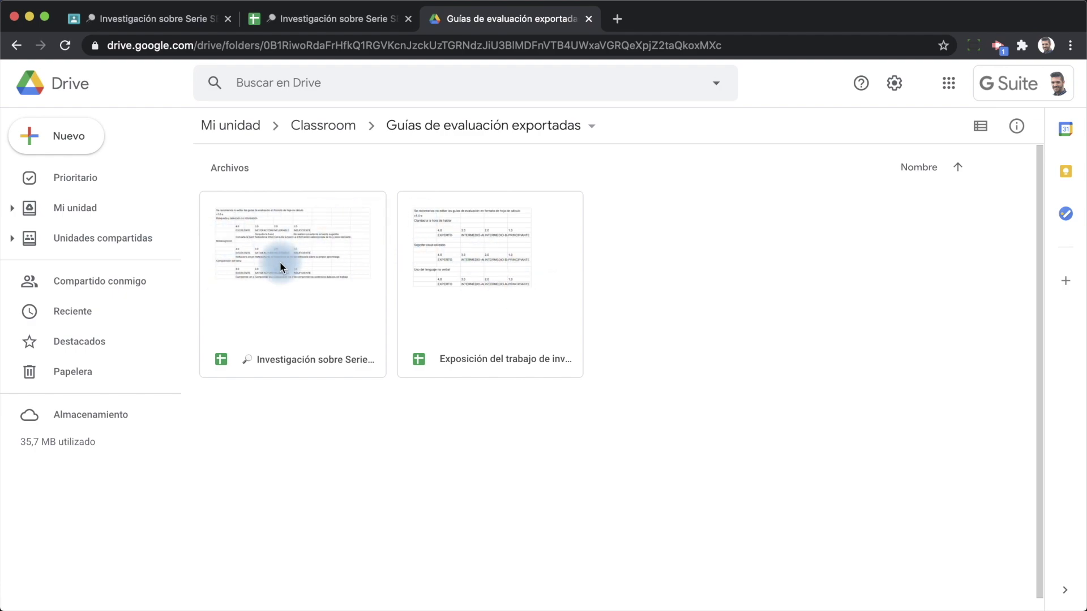
pyautogui.click(445, 248)
pyautogui.click(303, 268)
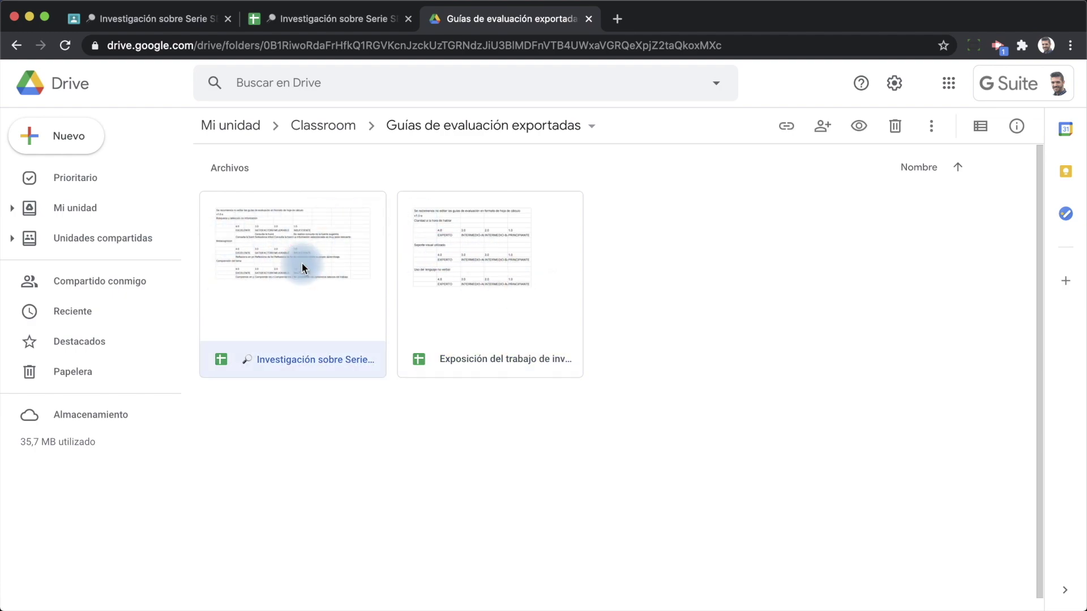
# Switch to the exported rubric spreadsheet and check its sharing settings, closing them without changes
pyautogui.click(303, 18)
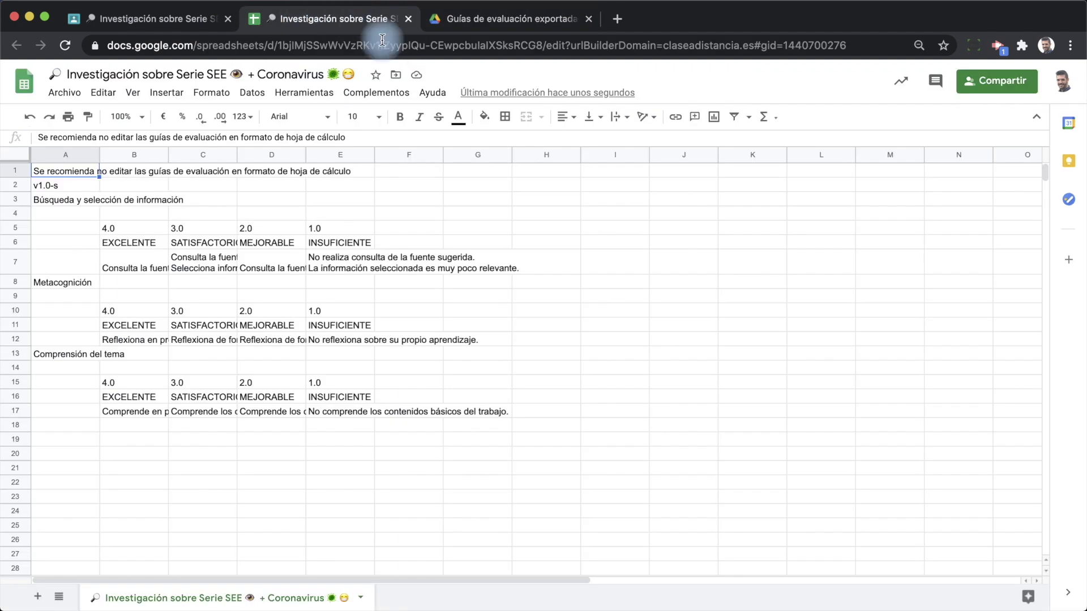
pyautogui.click(987, 93)
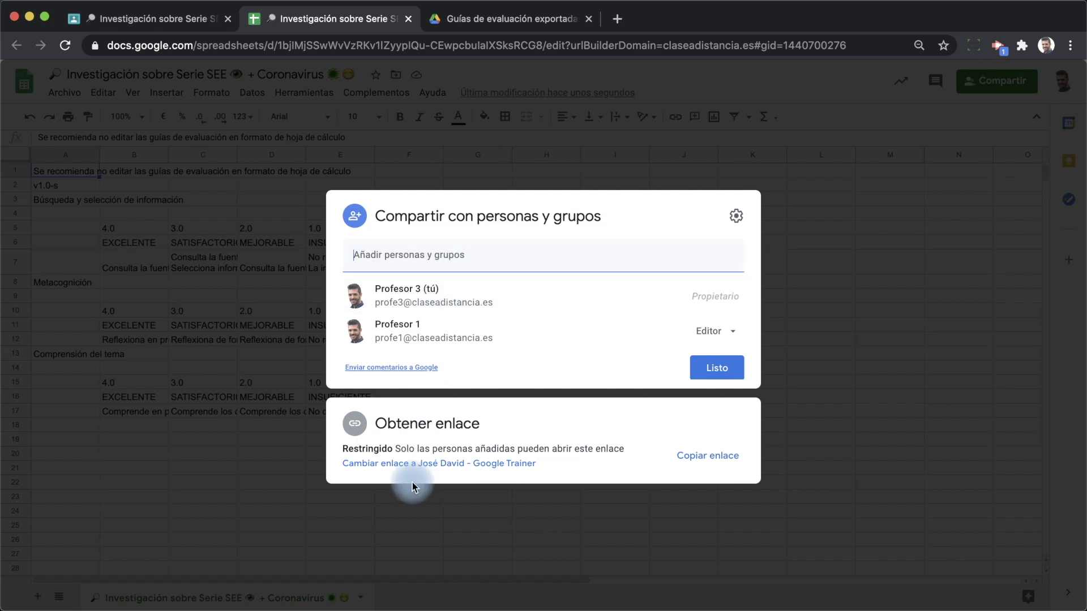
pyautogui.click(515, 125)
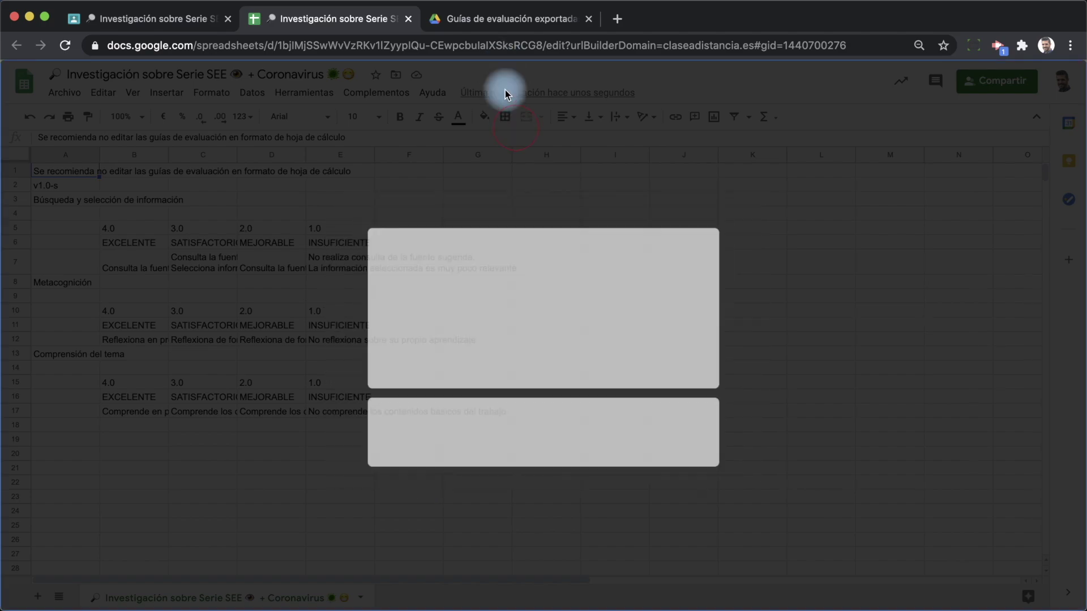
# In Drive's Classroom folder, view the sharing options of the Guías de evaluación exportadas folder and close them without adding anyone
pyautogui.click(460, 19)
pyautogui.click(290, 127)
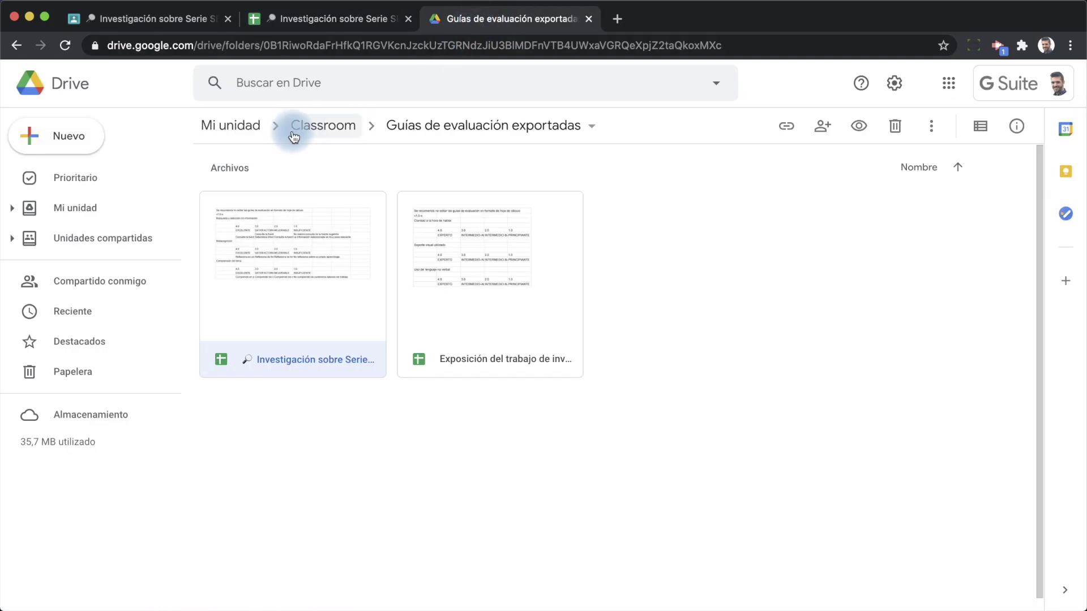
pyautogui.click(502, 218)
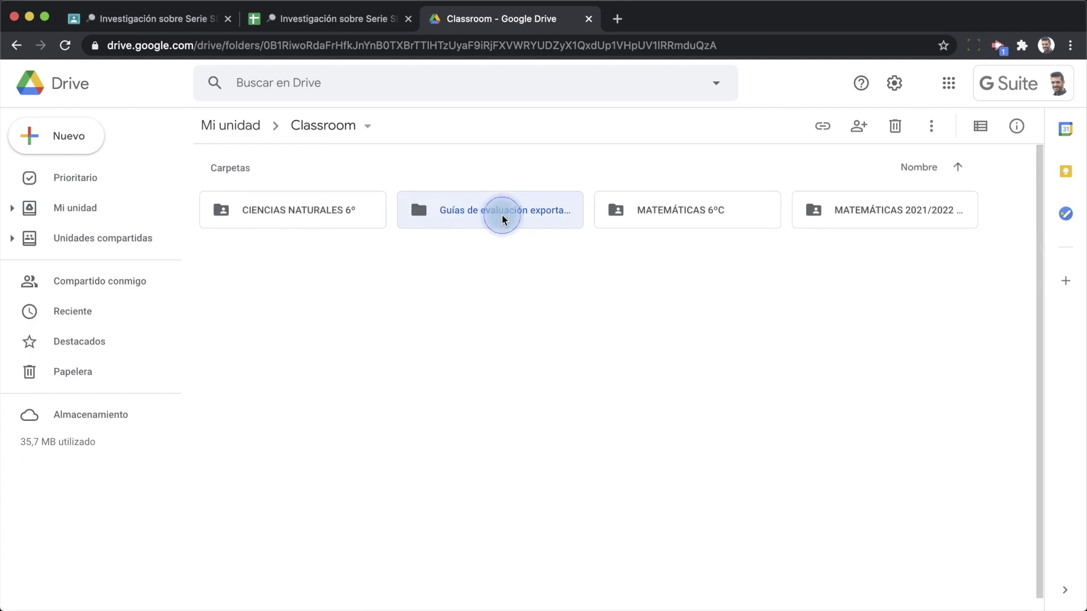
pyautogui.rightClick(503, 219)
pyautogui.click(586, 278)
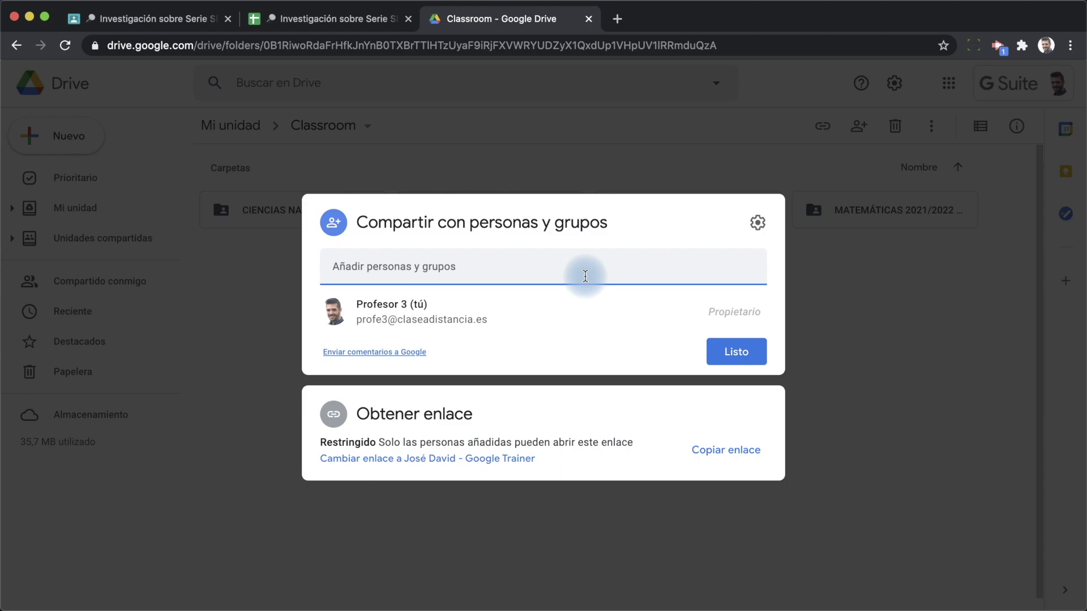
pyautogui.click(847, 311)
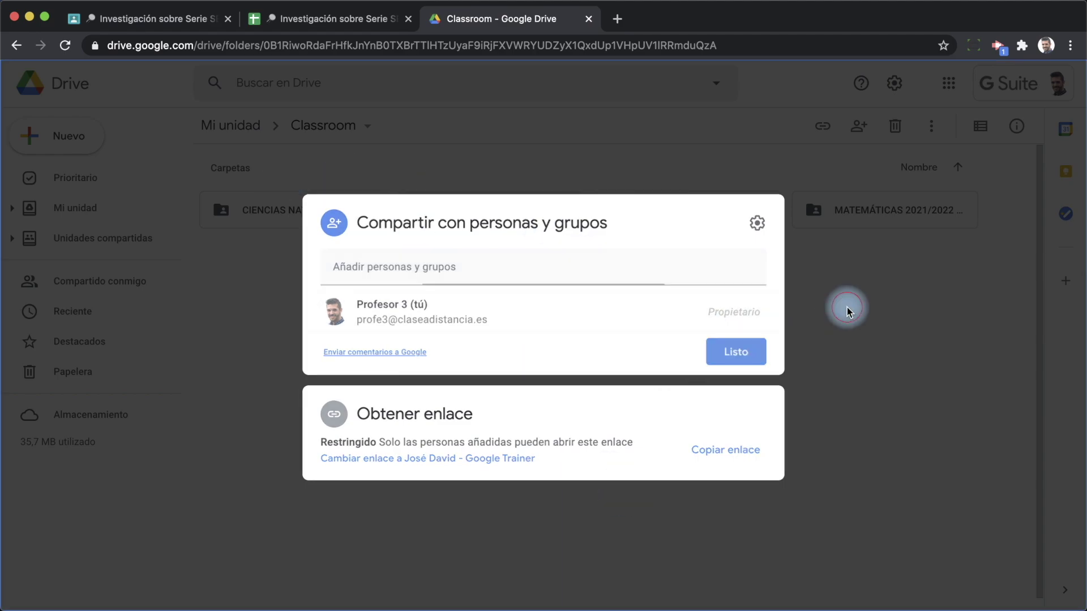
# Close the browser tabs of the exported rubric spreadsheet and Google Drive to return to Google Classroom
pyautogui.click(467, 224)
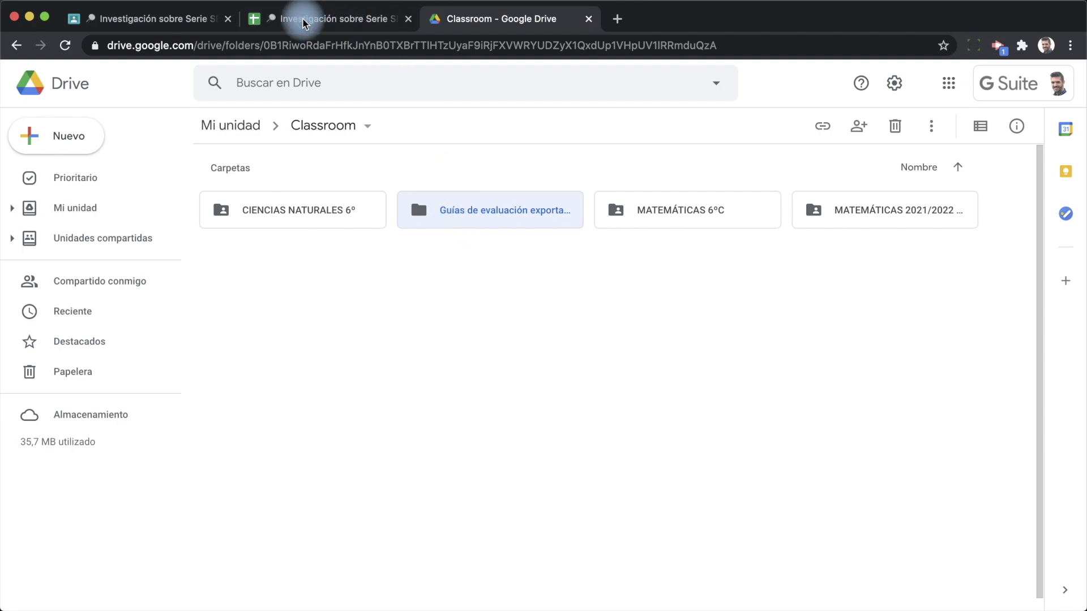
pyautogui.click(345, 21)
pyautogui.click(404, 19)
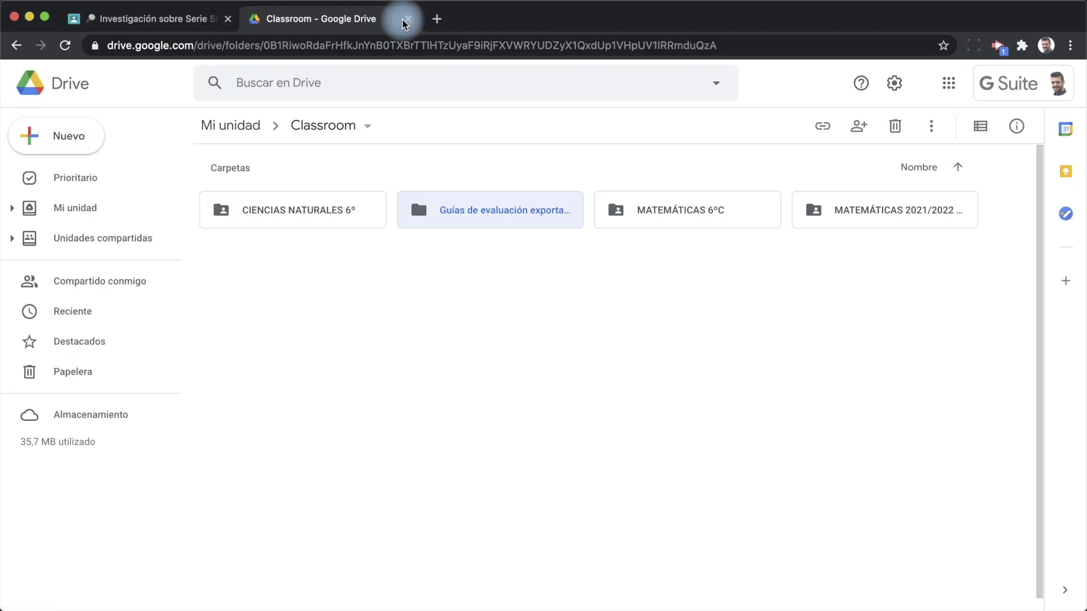
pyautogui.click(404, 19)
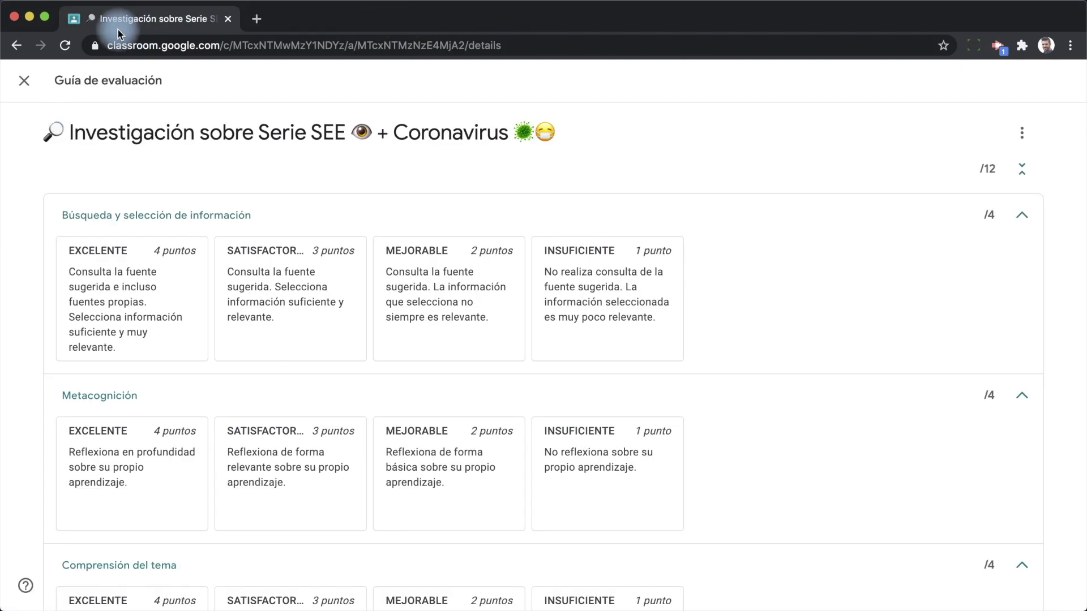
# Leave the rubric and the assignment editor without saving and open the Ciencias Naturales class's Trabajo de clase page
pyautogui.click(27, 81)
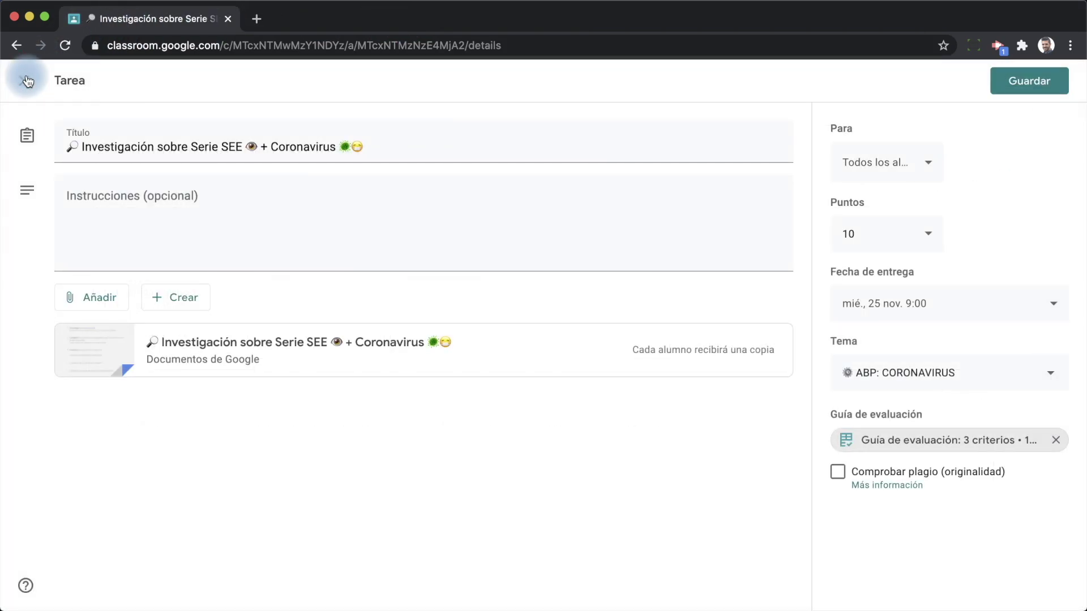
pyautogui.click(25, 85)
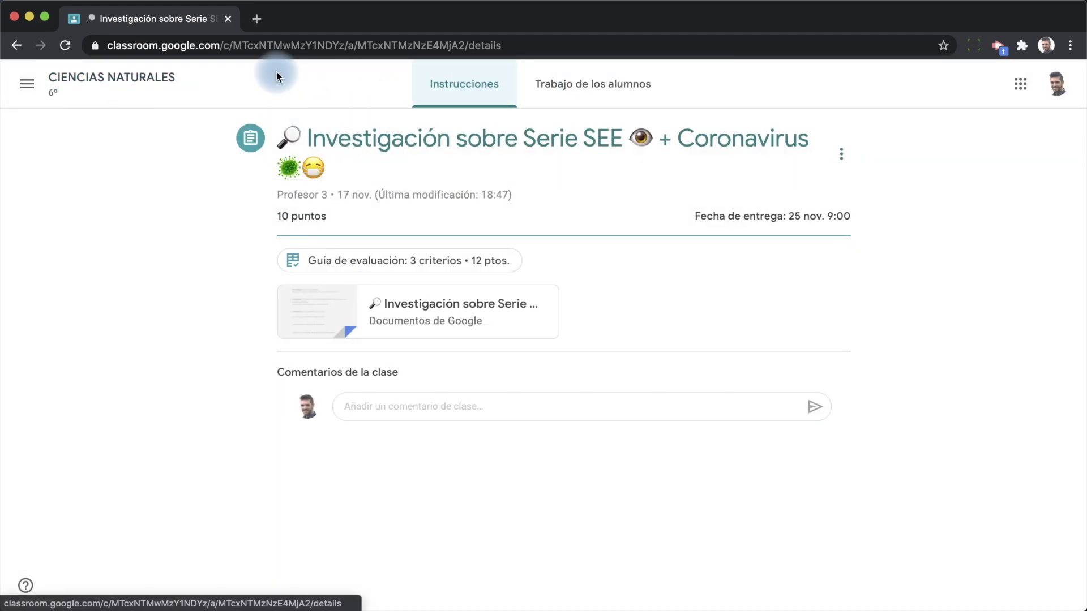
pyautogui.click(57, 78)
pyautogui.click(512, 95)
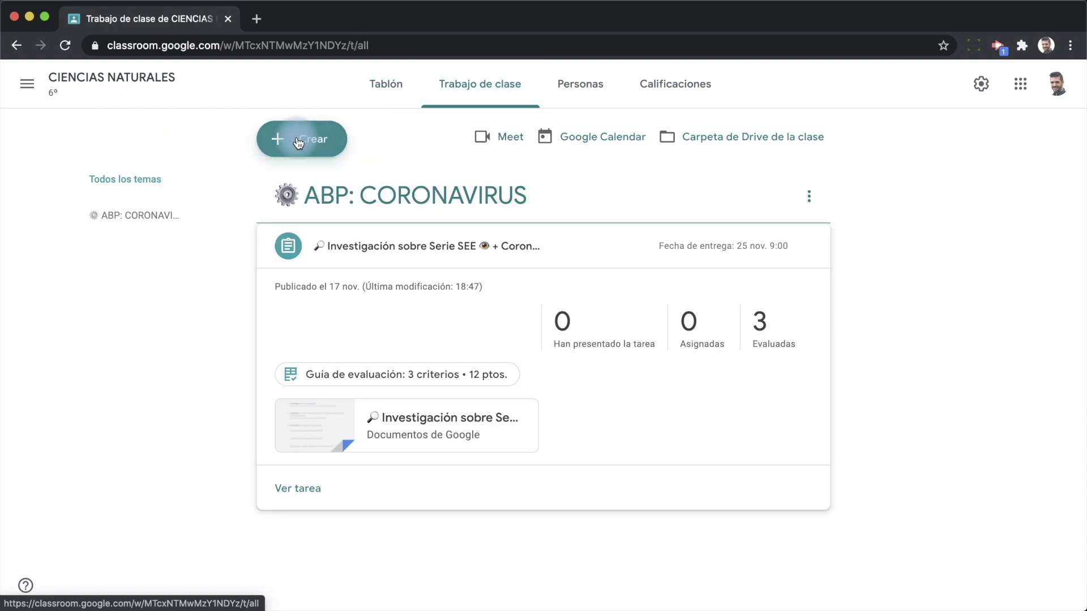
# Create a new assignment draft of type Tarea titled "Tarea de prueba"
pyautogui.click(299, 138)
pyautogui.click(314, 180)
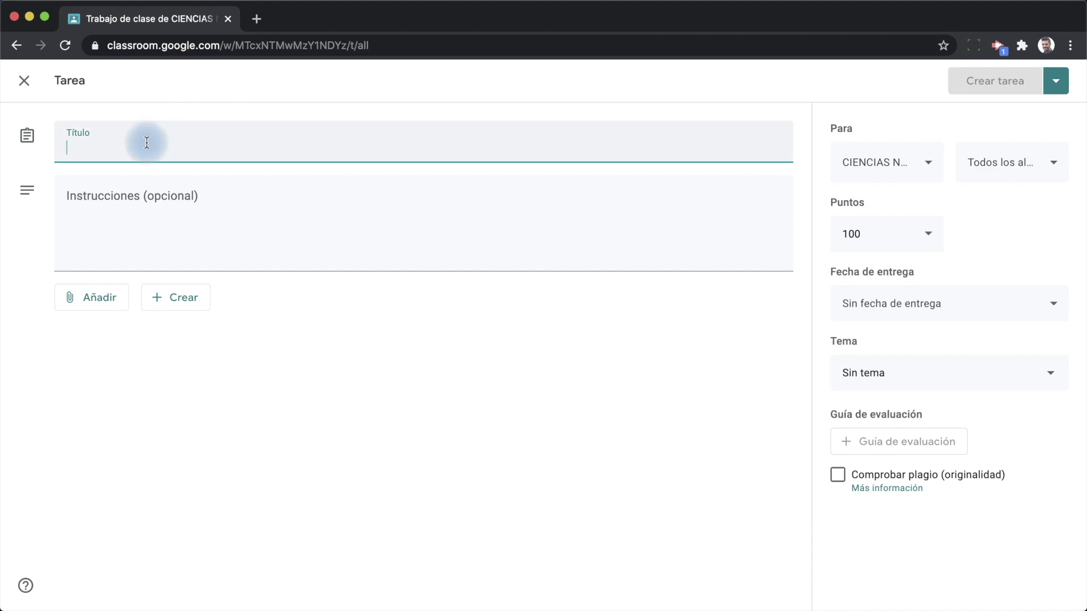
pyautogui.write('T')
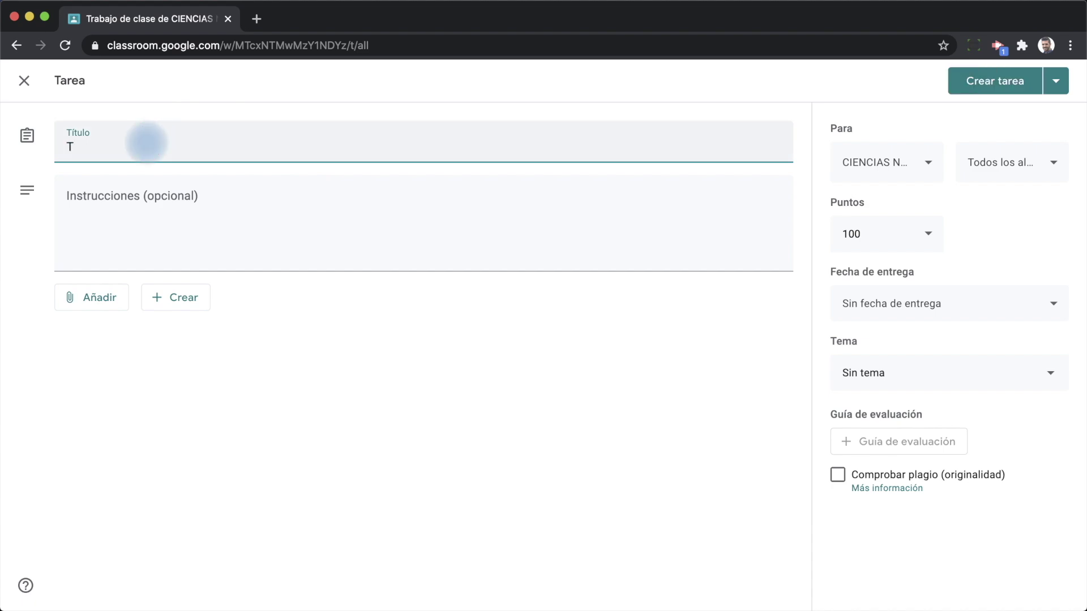
pyautogui.write('area de prueba')
pyautogui.click(646, 186)
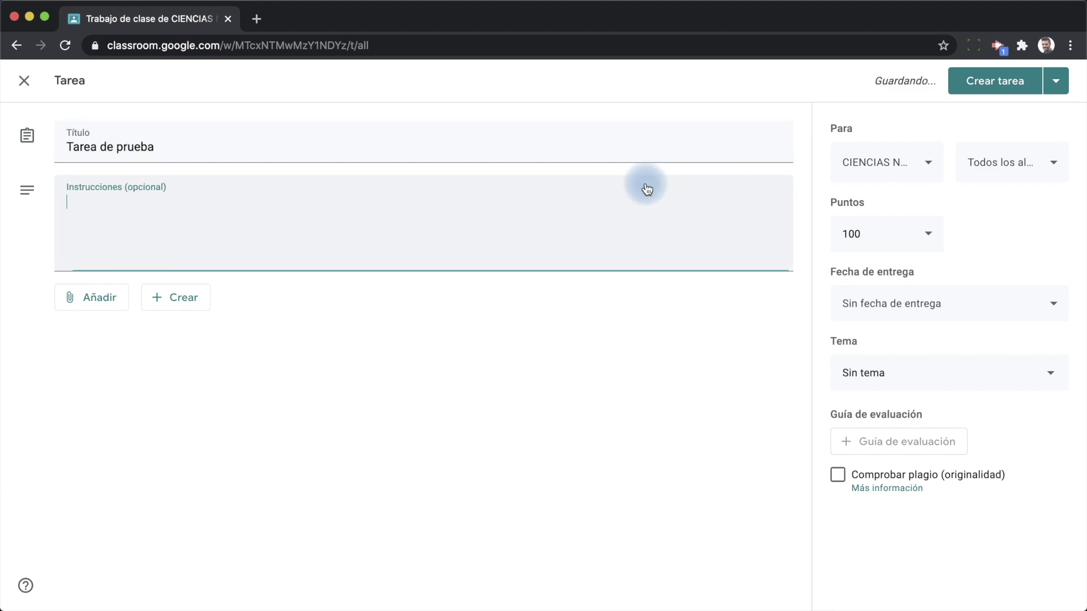
# Attach the Investigación sobre Serie SEE + Coronavirus rubric from CIENCIAS NATURALES 6º to the new assignment by reusing it
pyautogui.click(897, 454)
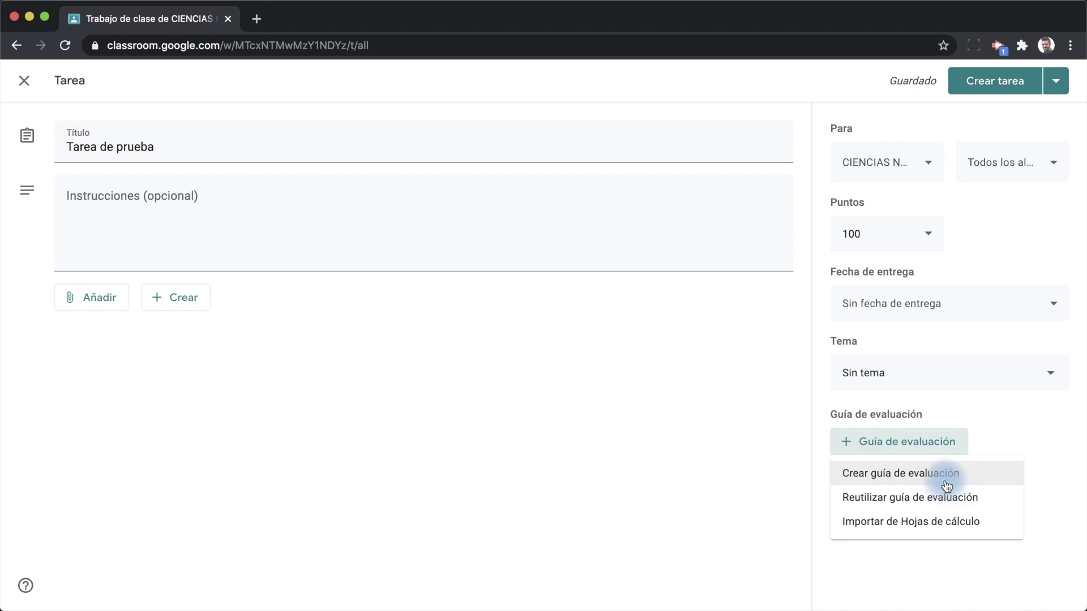
pyautogui.click(925, 501)
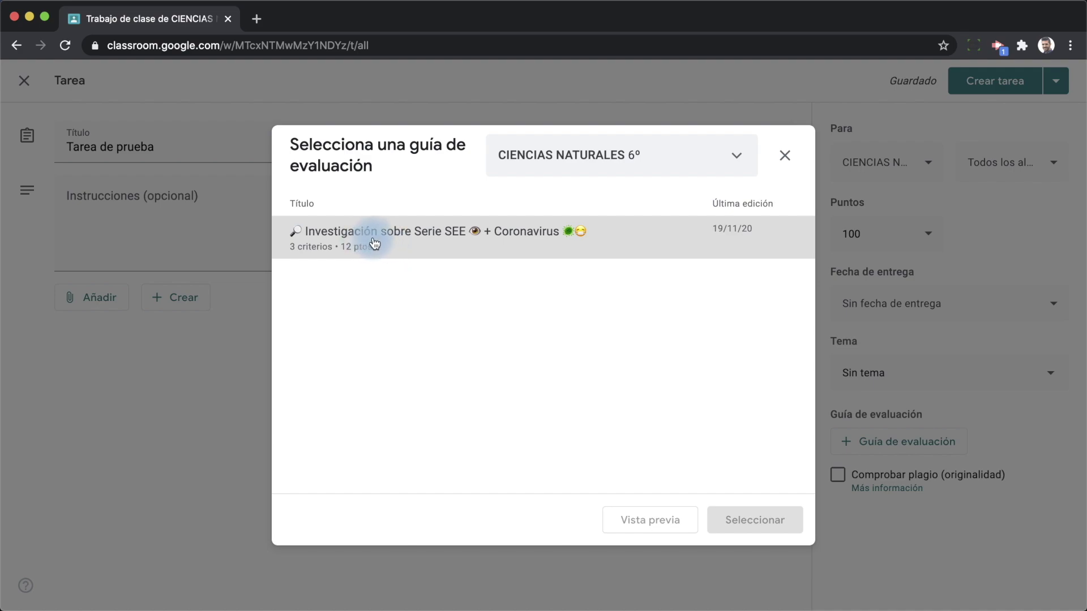
pyautogui.click(377, 245)
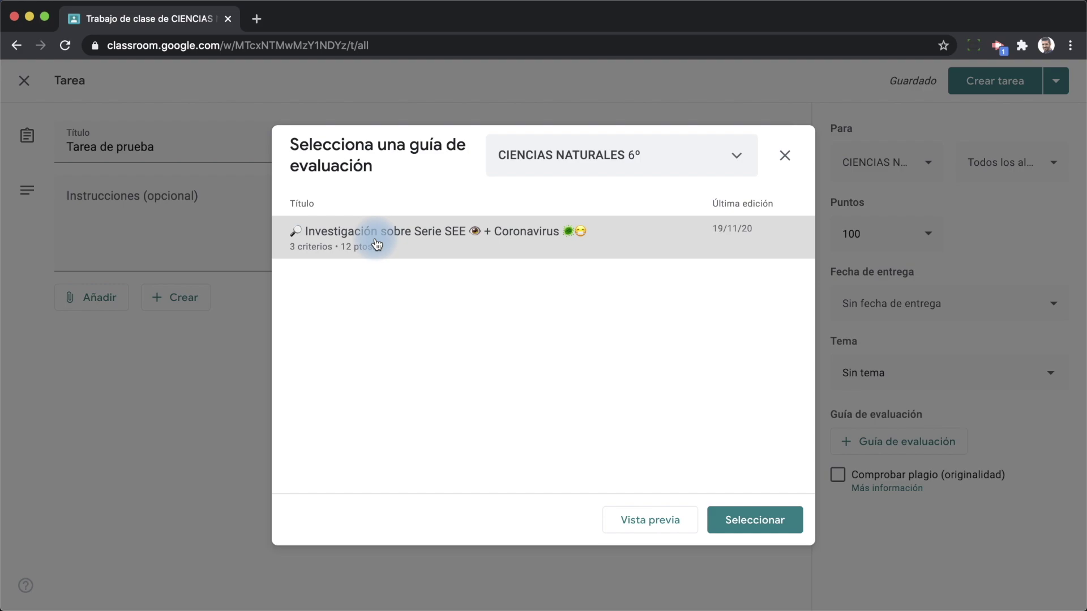
pyautogui.click(743, 516)
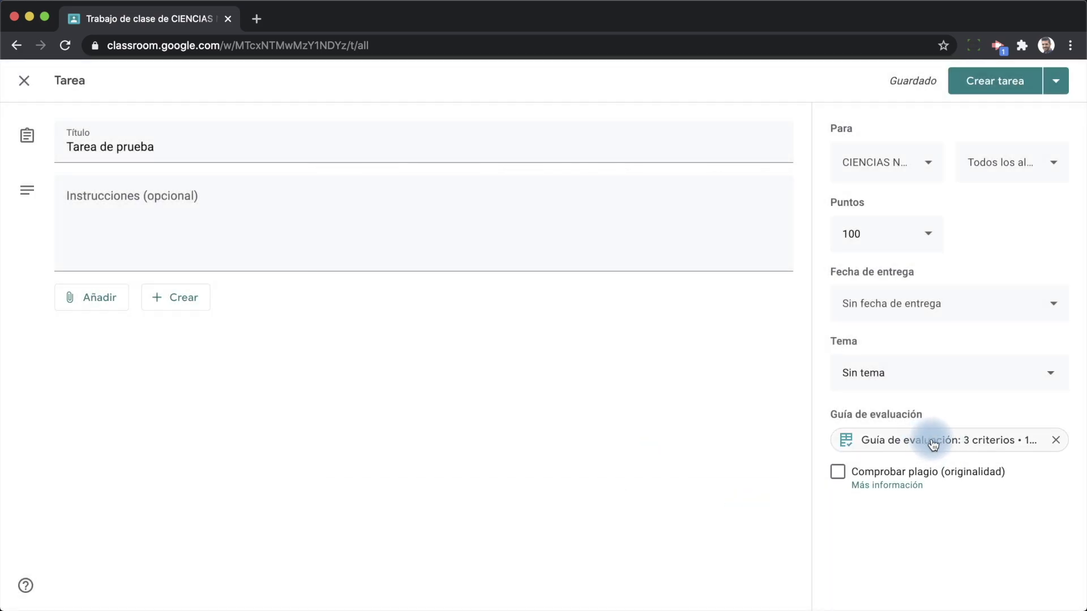
# Open the reused rubric from the Tarea de prueba assignment and review its criteria and levels
pyautogui.click(928, 444)
pyautogui.scroll(-2, 476, 396)
pyautogui.scroll(2, 476, 390)
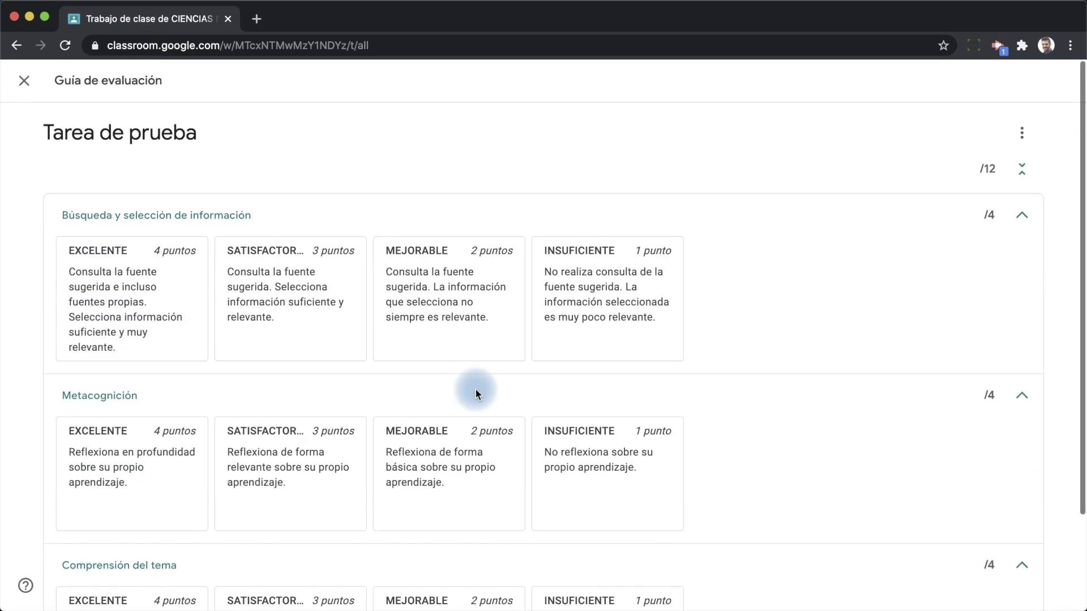
# Open the reused rubric for editing, look through all its criteria fields, and close it without changes
pyautogui.click(1017, 134)
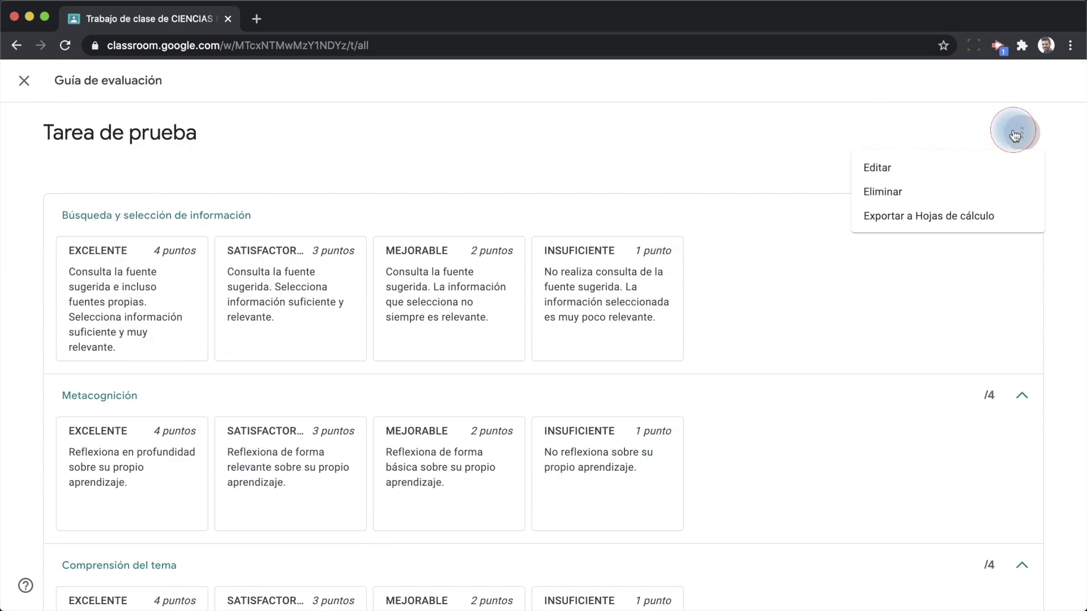
pyautogui.click(898, 172)
pyautogui.scroll(-3, 378, 293)
pyautogui.scroll(-5, 378, 293)
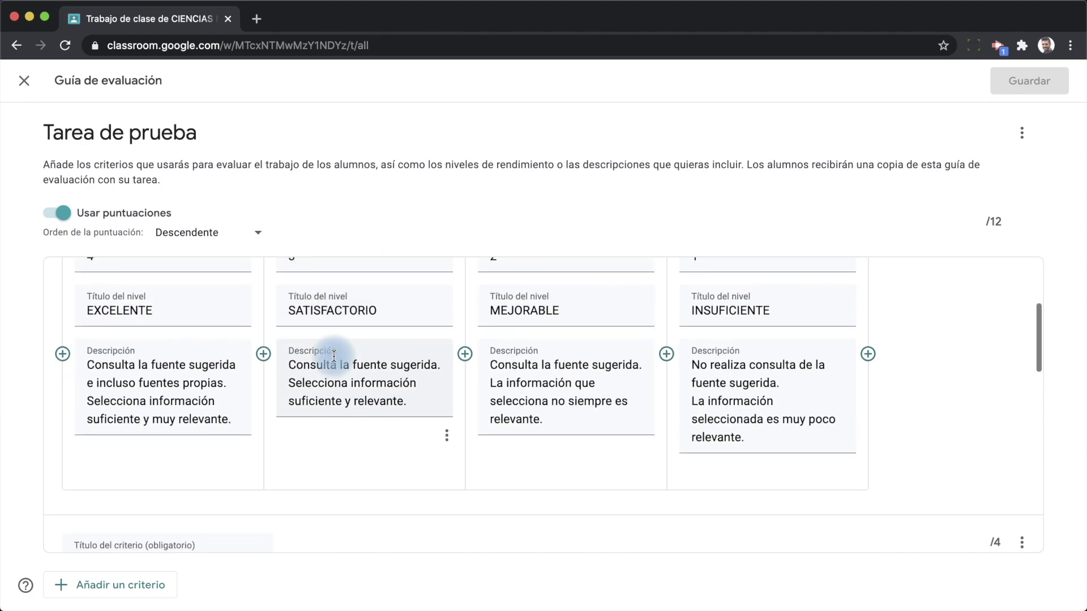
pyautogui.scroll(-2, 208, 382)
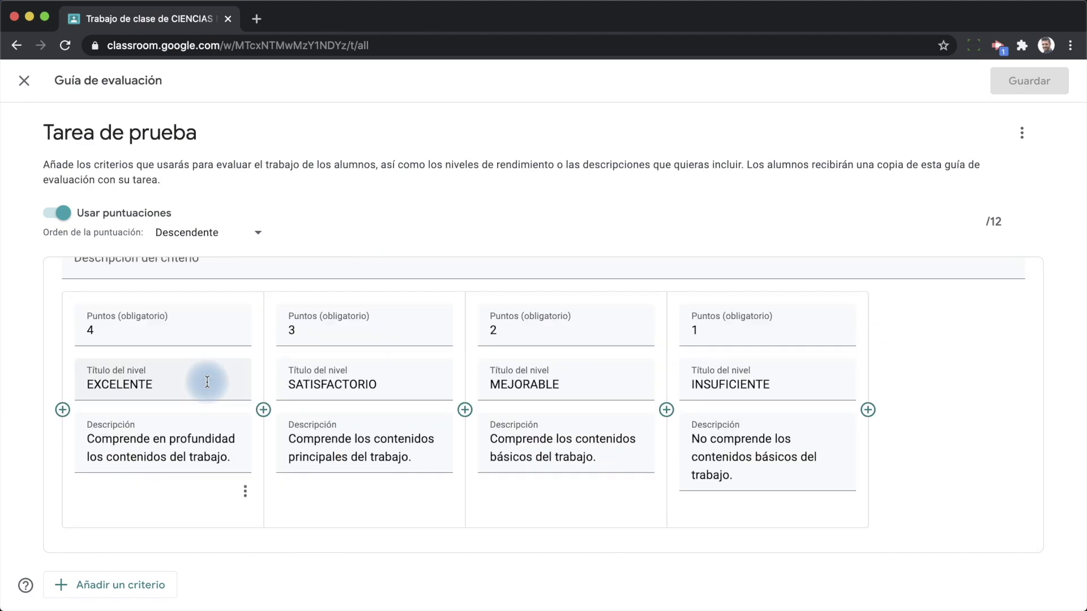
pyautogui.scroll(5, 207, 382)
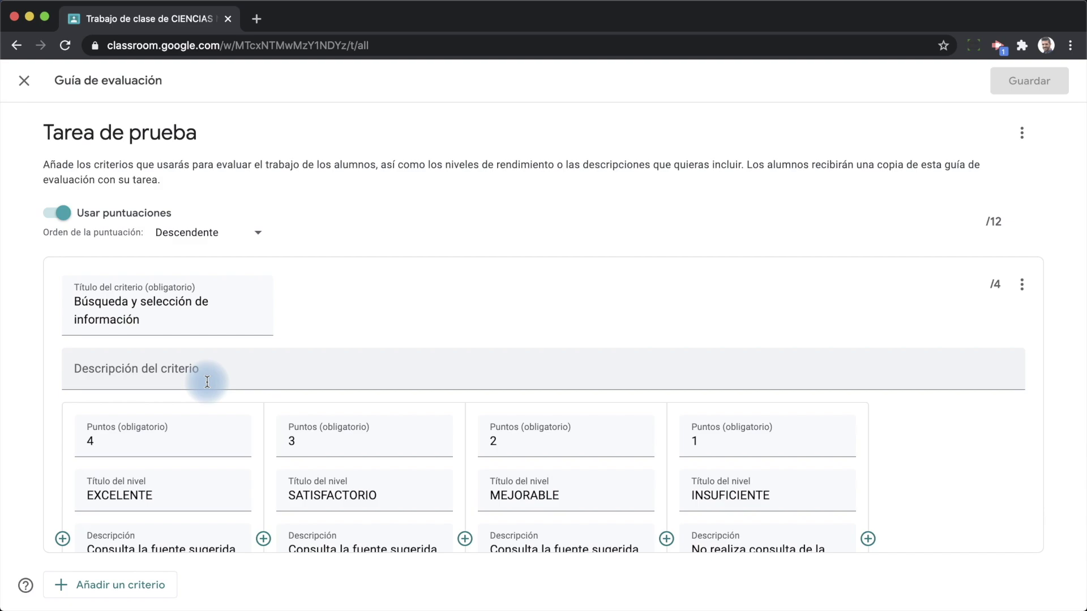
pyautogui.click(24, 80)
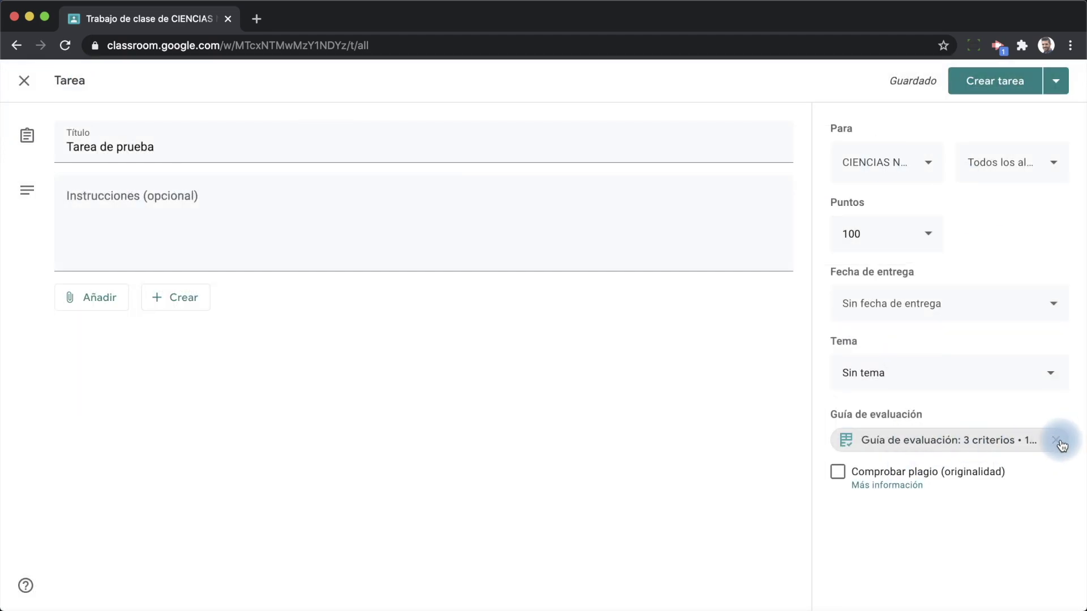
# Permanently delete the reused rubric from the Tarea de prueba assignment
pyautogui.click(1059, 444)
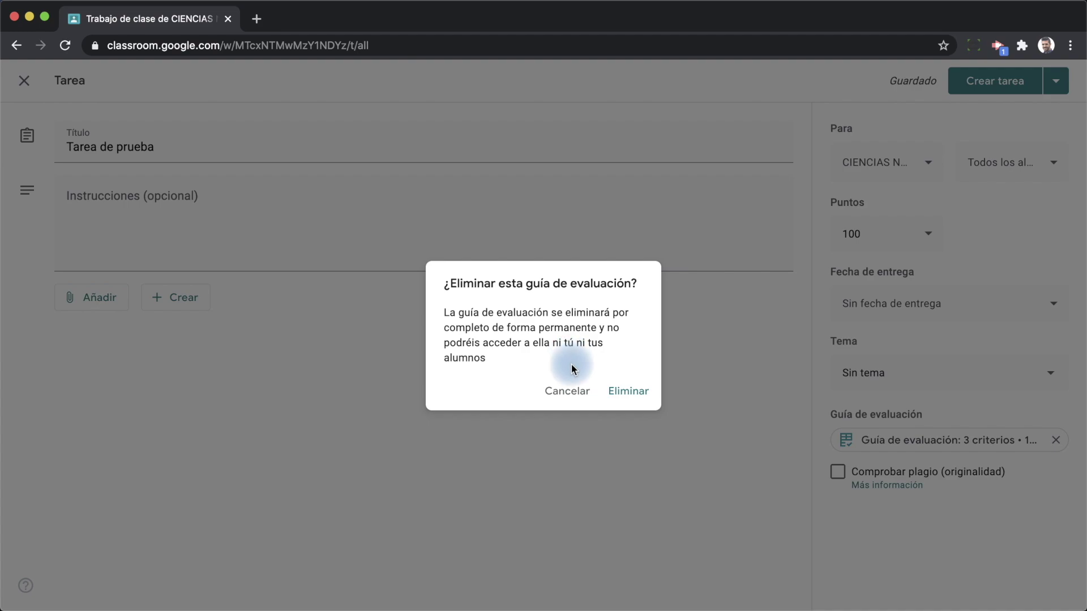
pyautogui.click(635, 391)
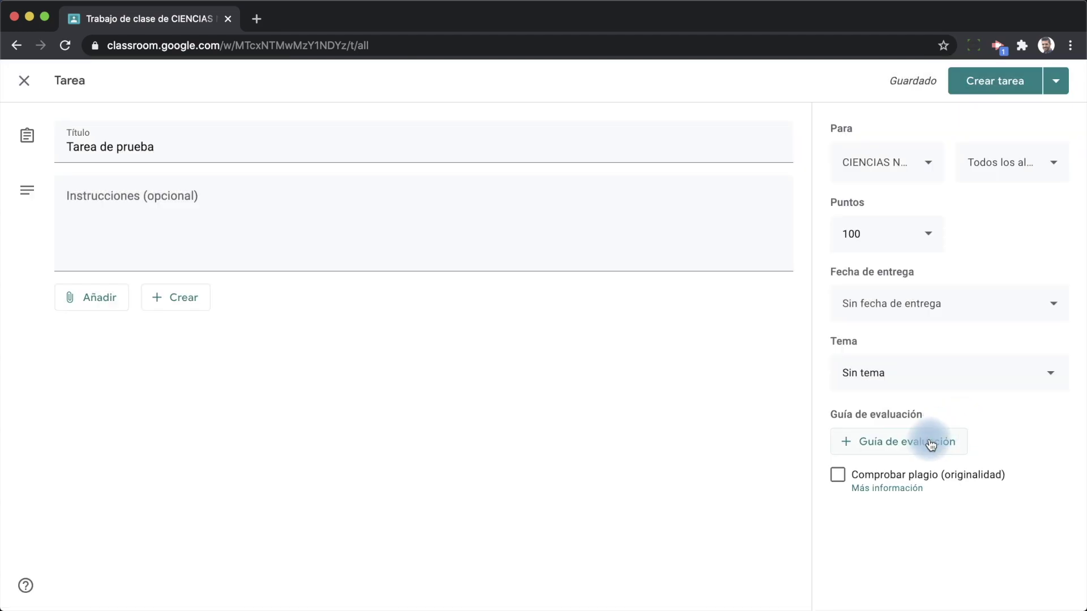
# Import the Investigación rubric spreadsheet into the assignment from the Classroom > Guías de evaluación exportadas folder in Mi unidad
pyautogui.click(922, 445)
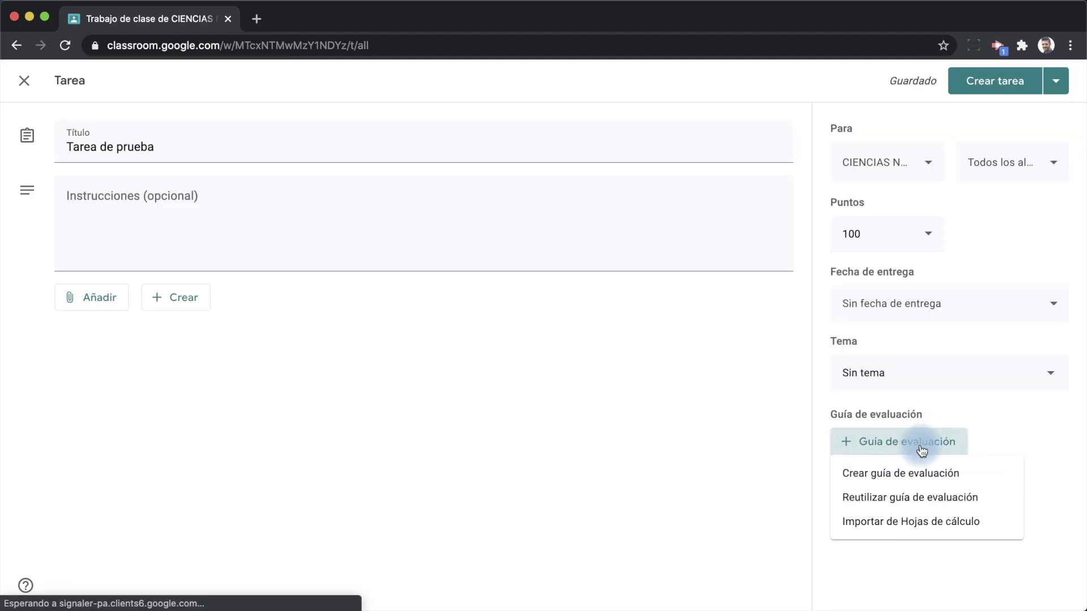
pyautogui.click(897, 526)
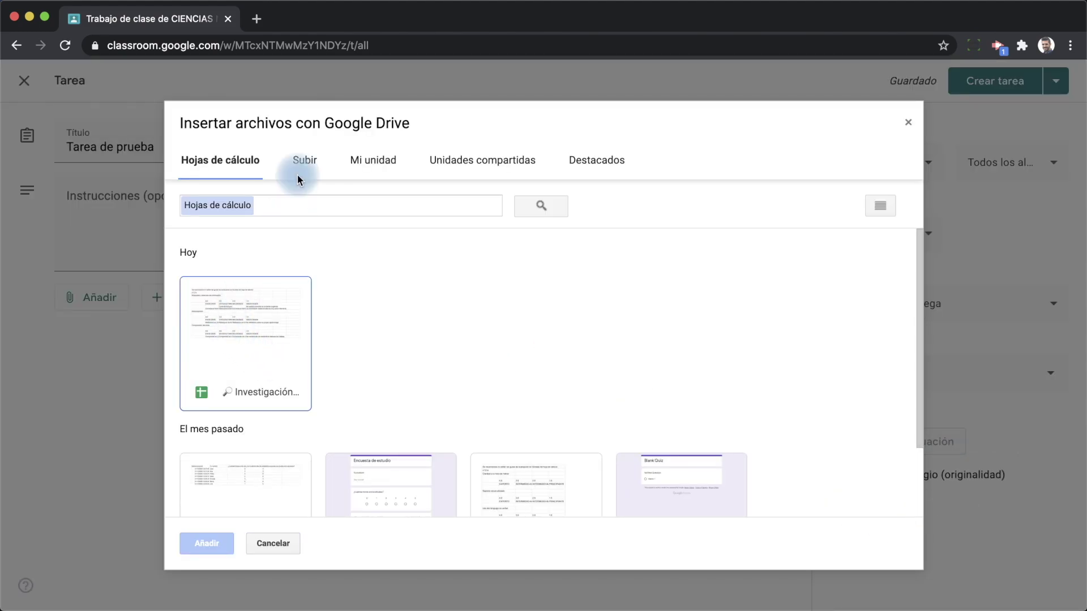
pyautogui.click(367, 163)
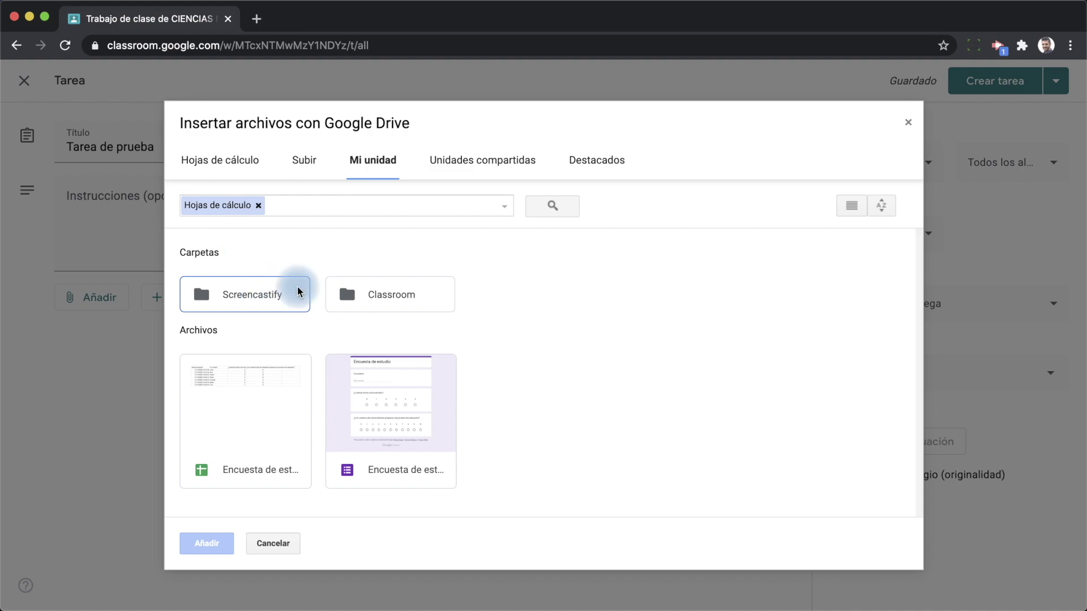
pyautogui.doubleClick(371, 292)
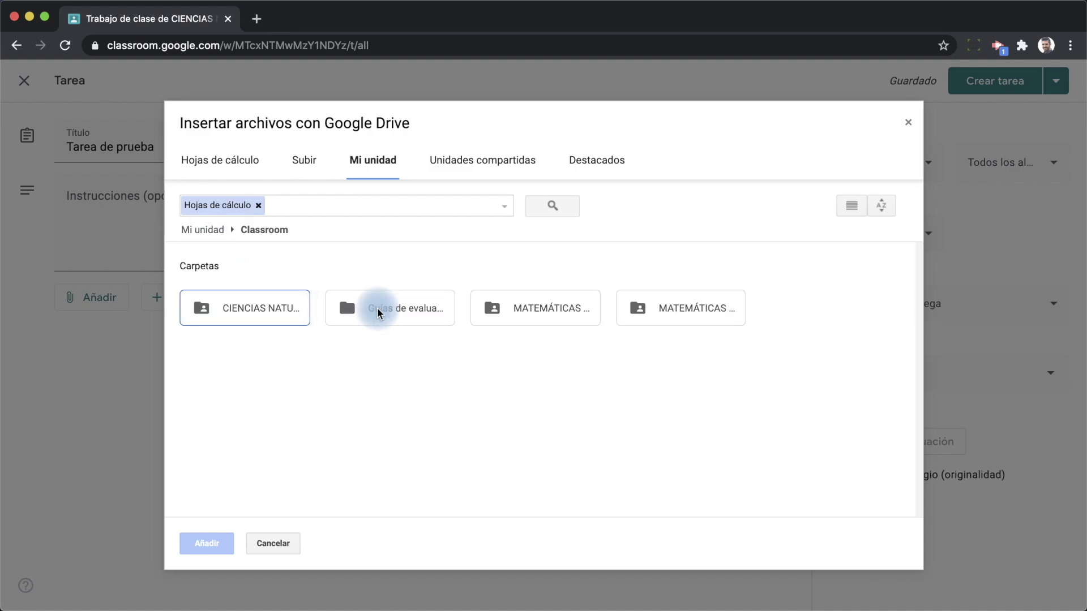
pyautogui.doubleClick(377, 308)
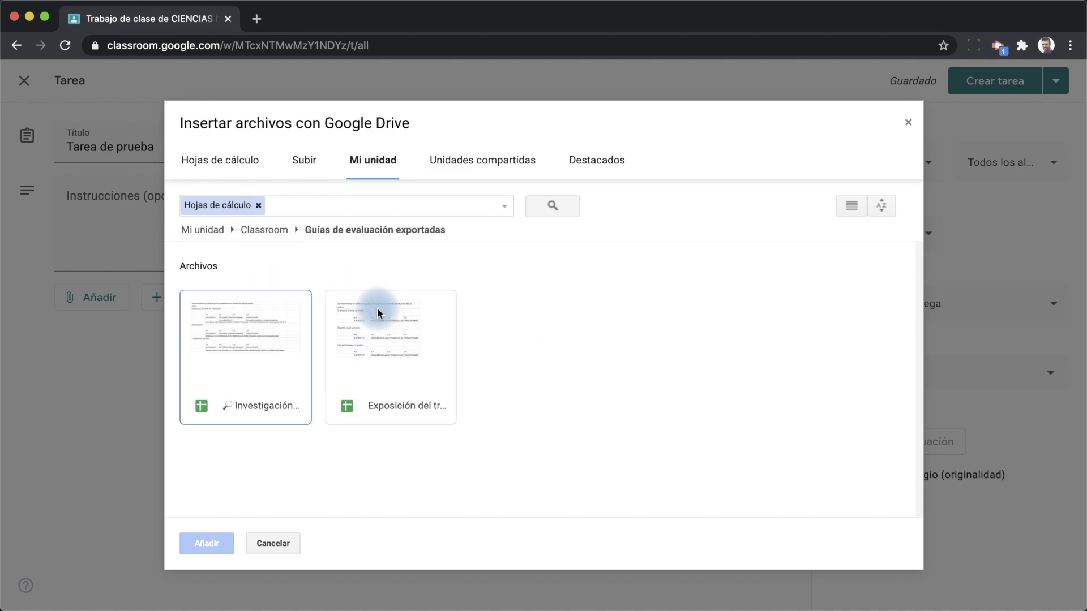
pyautogui.click(237, 330)
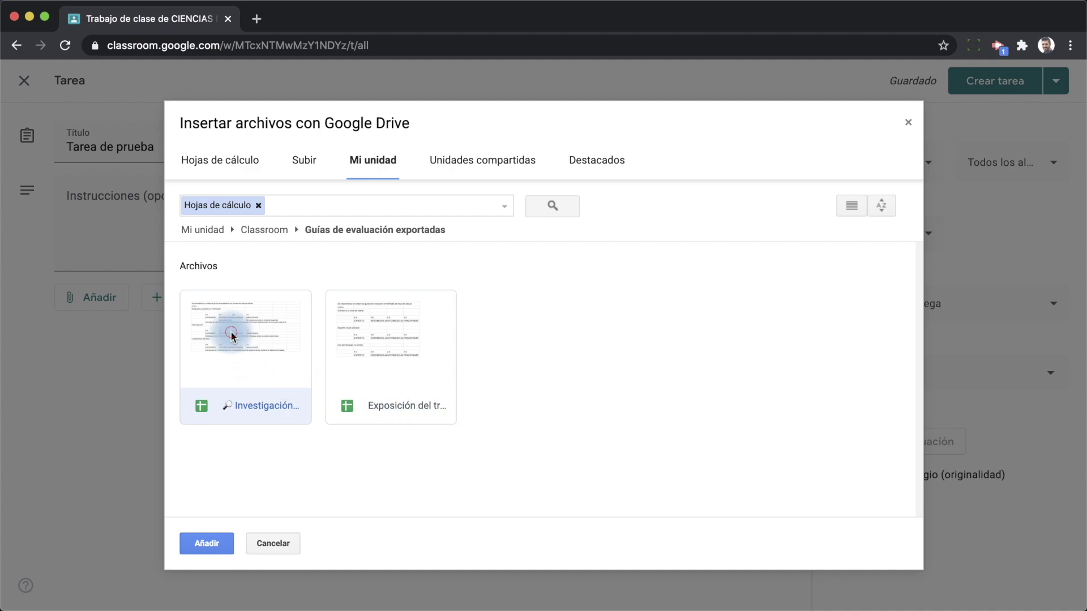
pyautogui.click(195, 544)
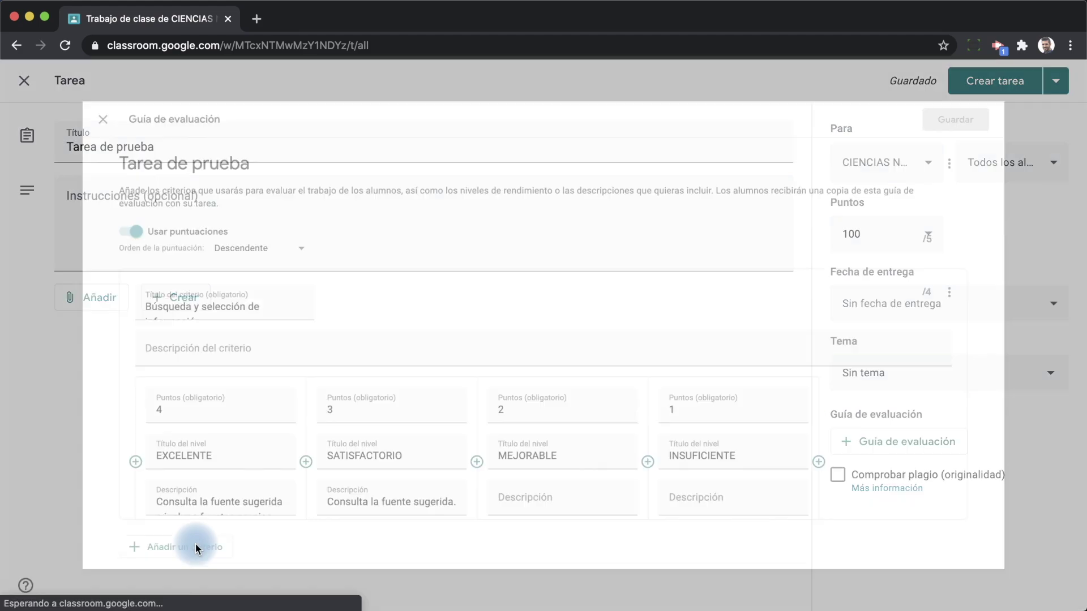
# Review the imported rubric's criteria and level descriptions, and place the cursor in the Búsqueda y selección de información criterion title
pyautogui.scroll(-5, 249, 388)
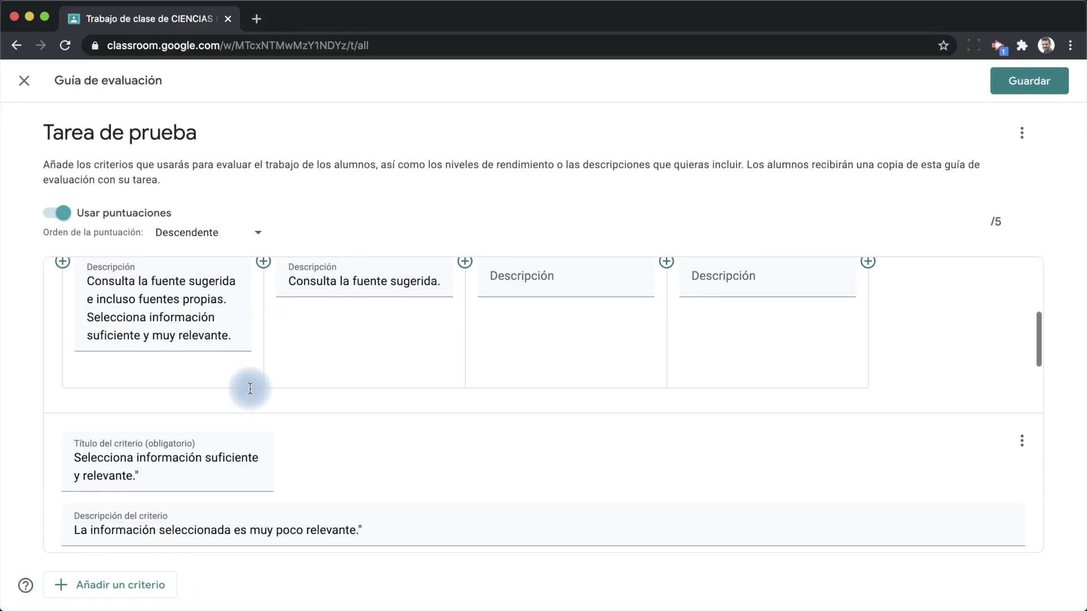
pyautogui.scroll(-3, 250, 388)
pyautogui.scroll(10, 250, 388)
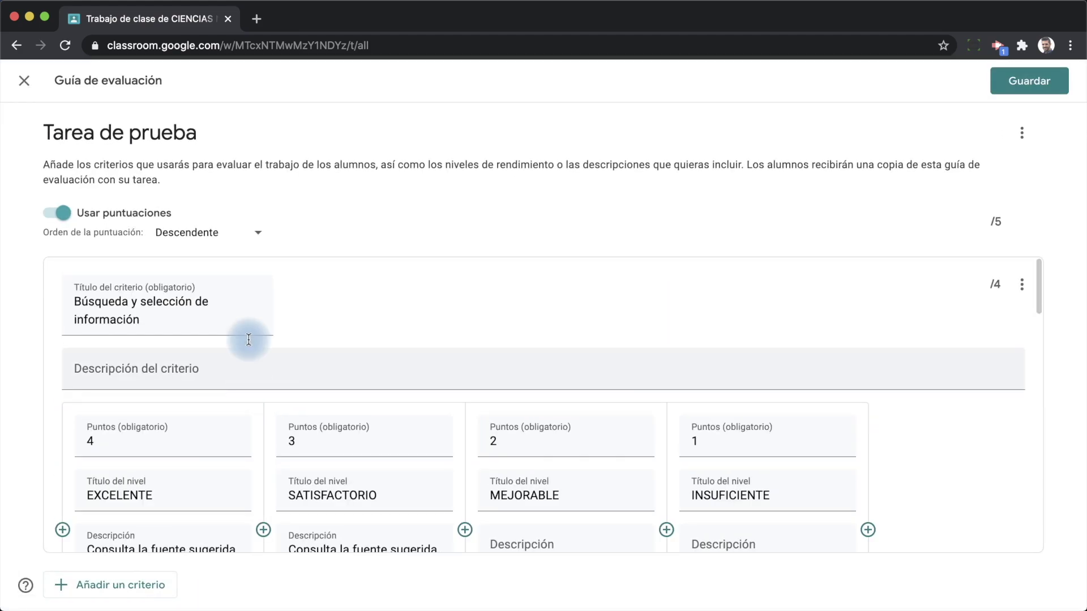
pyautogui.scroll(-6, 246, 333)
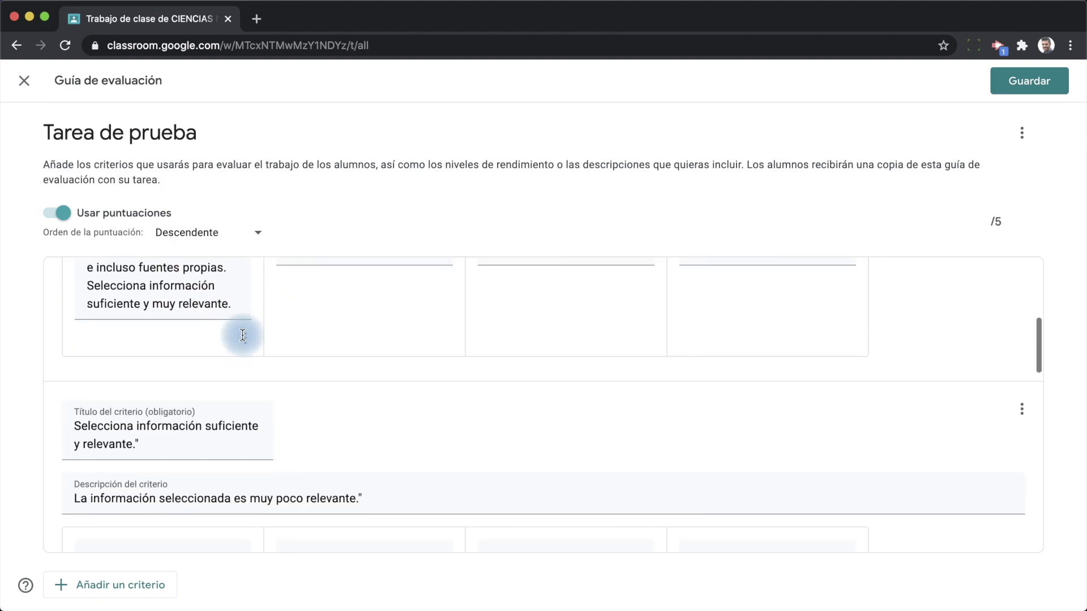
pyautogui.scroll(5, 244, 337)
pyautogui.scroll(2, 244, 339)
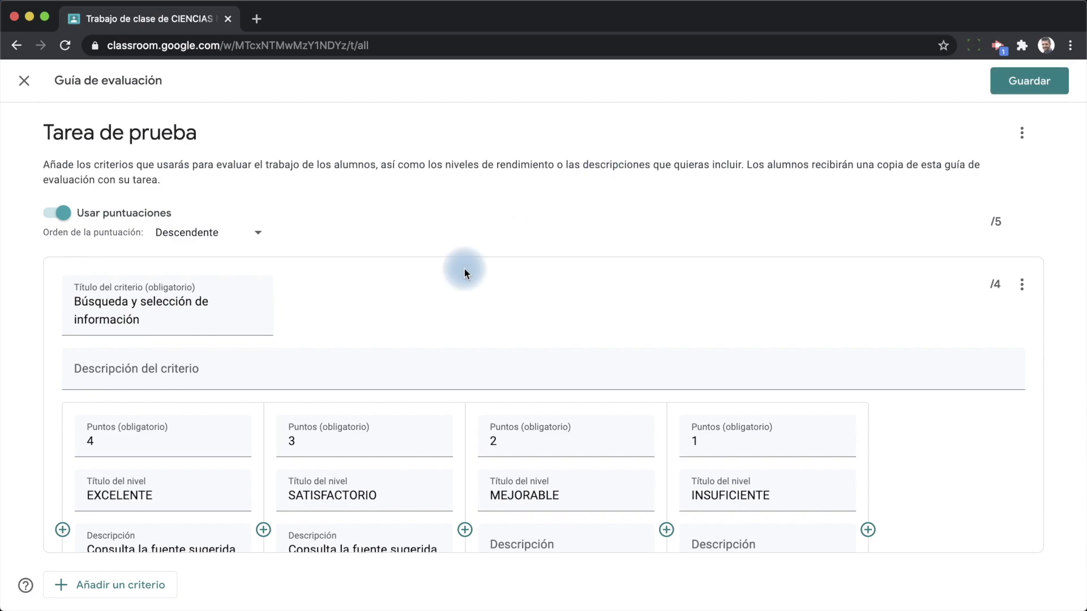
pyautogui.click(159, 312)
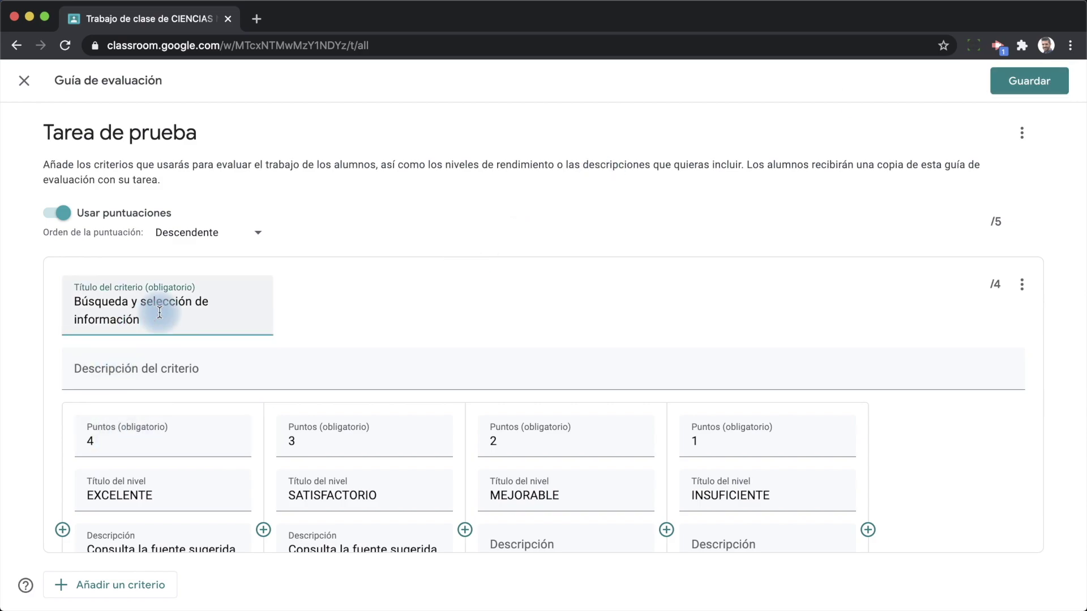